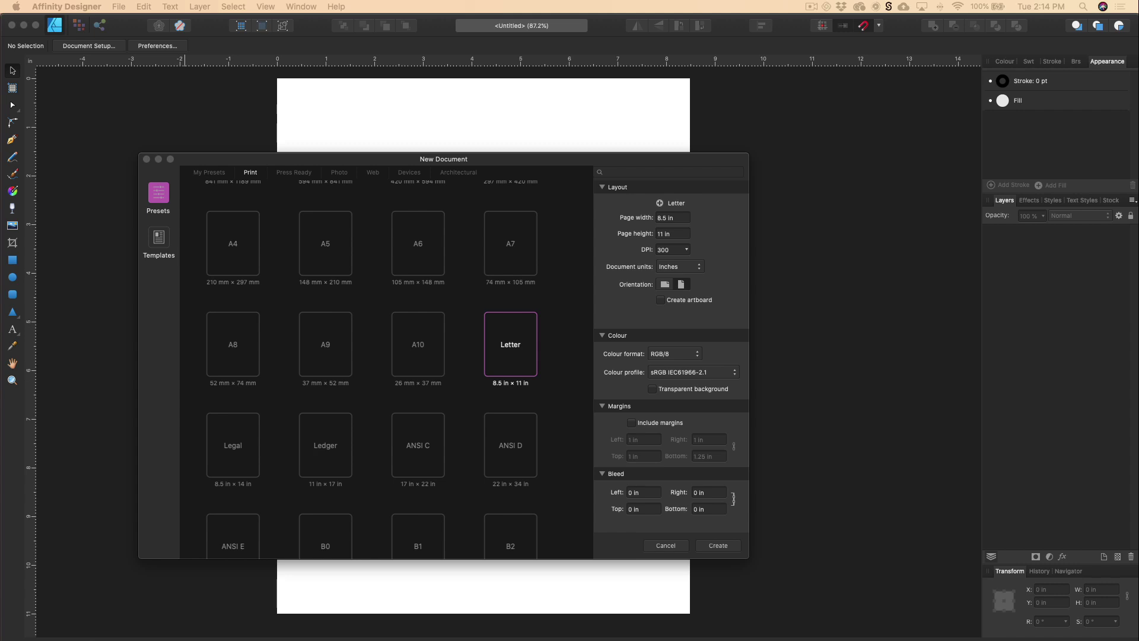
Step: Create a portrait Letter document at 300 DPI with 0.5 in margins on all four sides
click(515, 345)
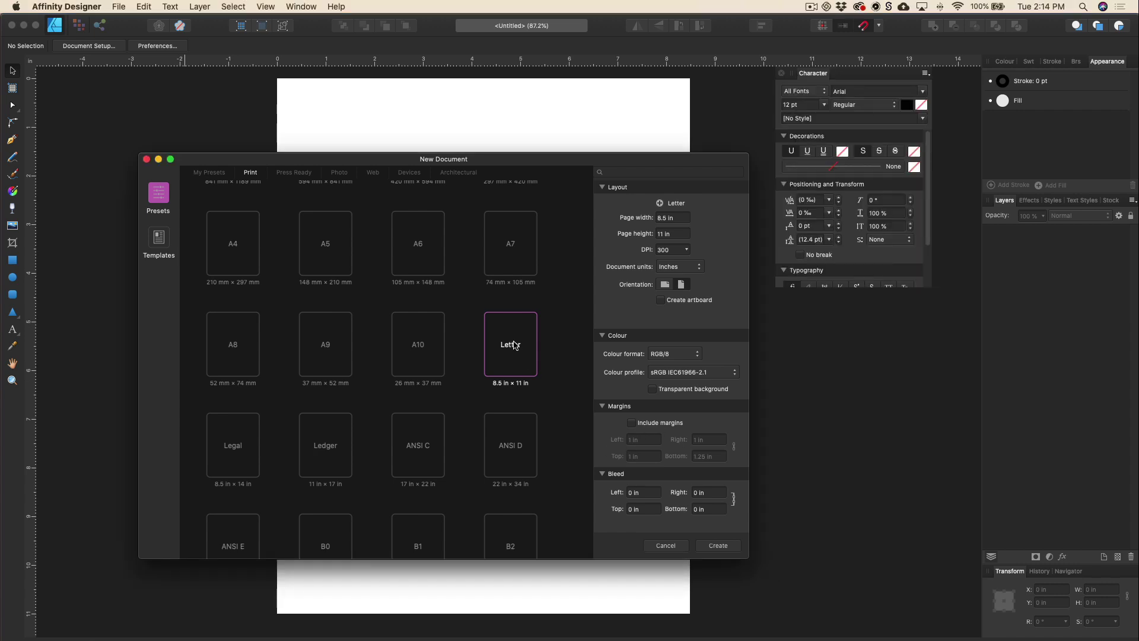
click(631, 424)
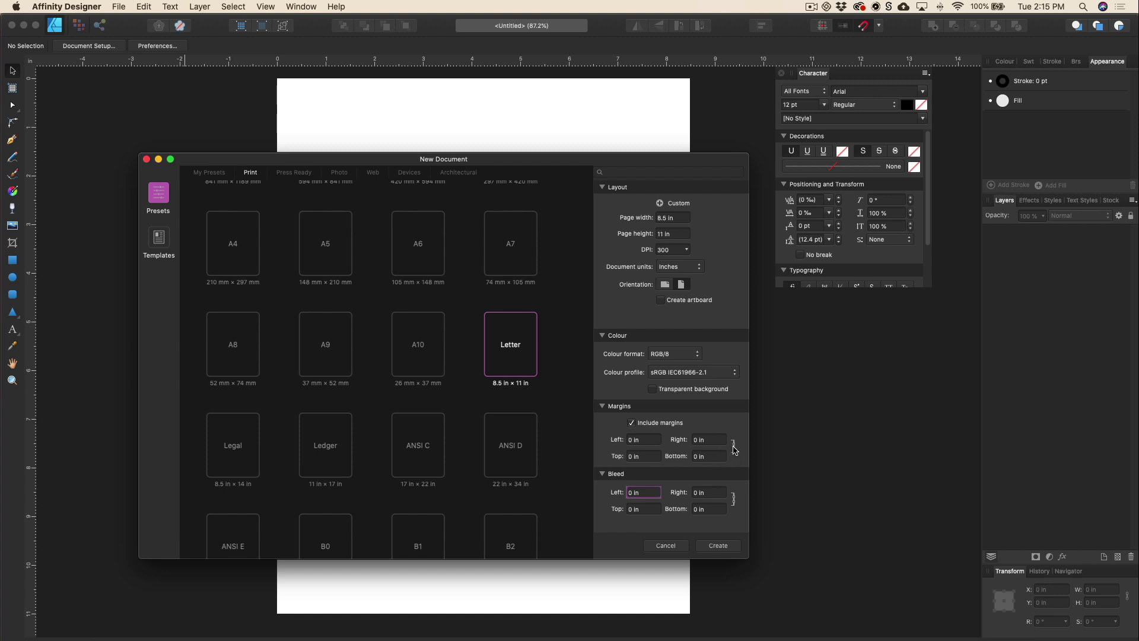
click(650, 441)
key(BackSpace)
text(.5)
key(Tab)
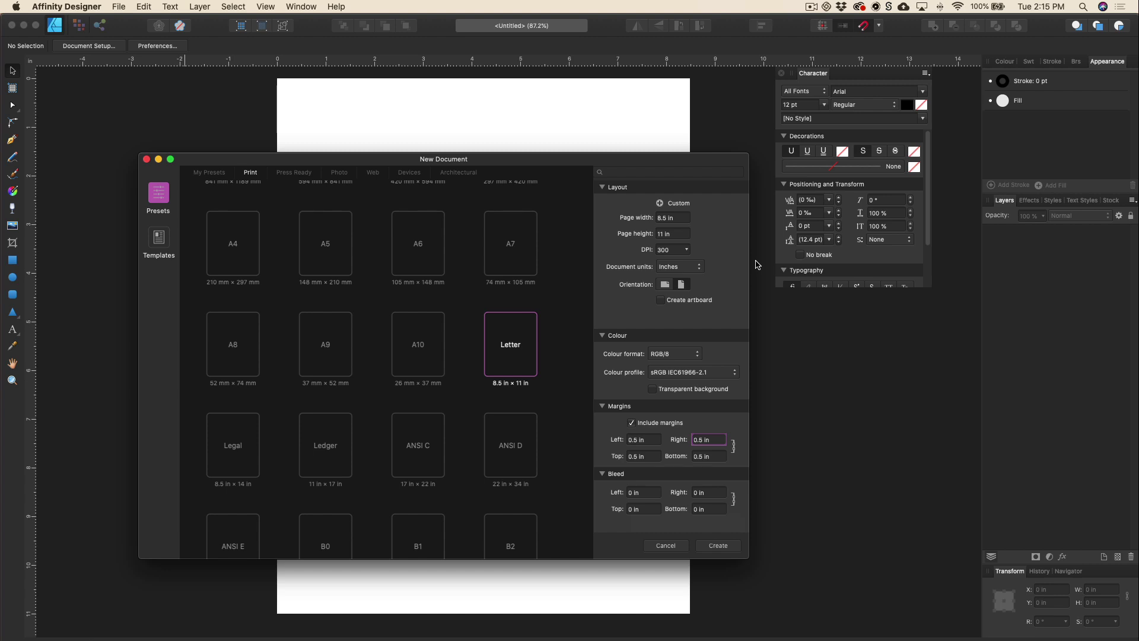
click(688, 252)
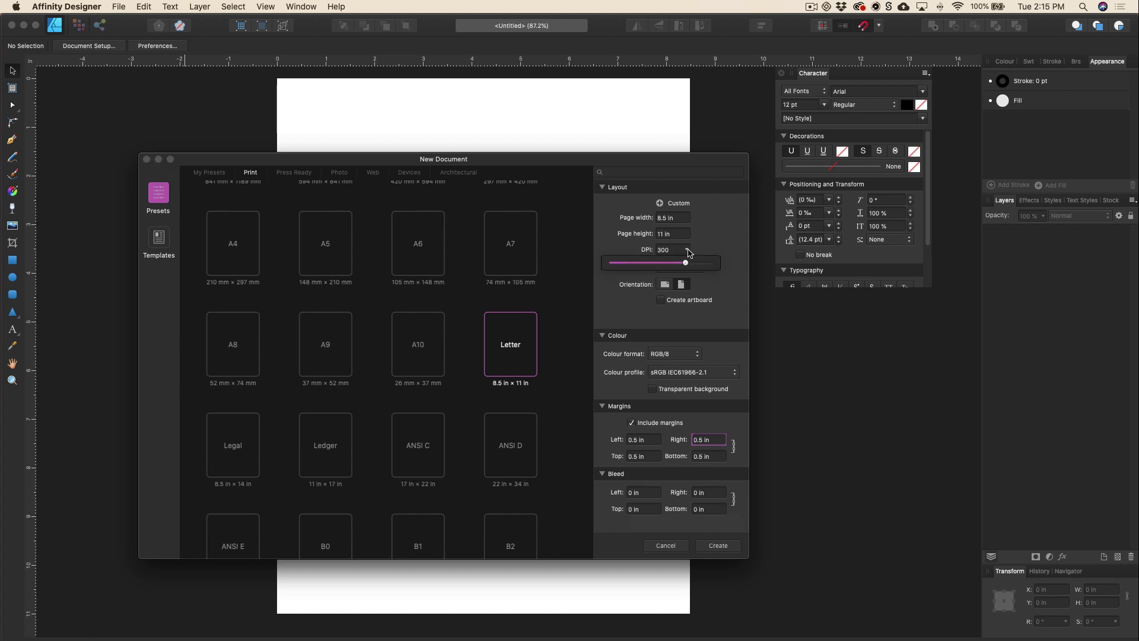
click(689, 252)
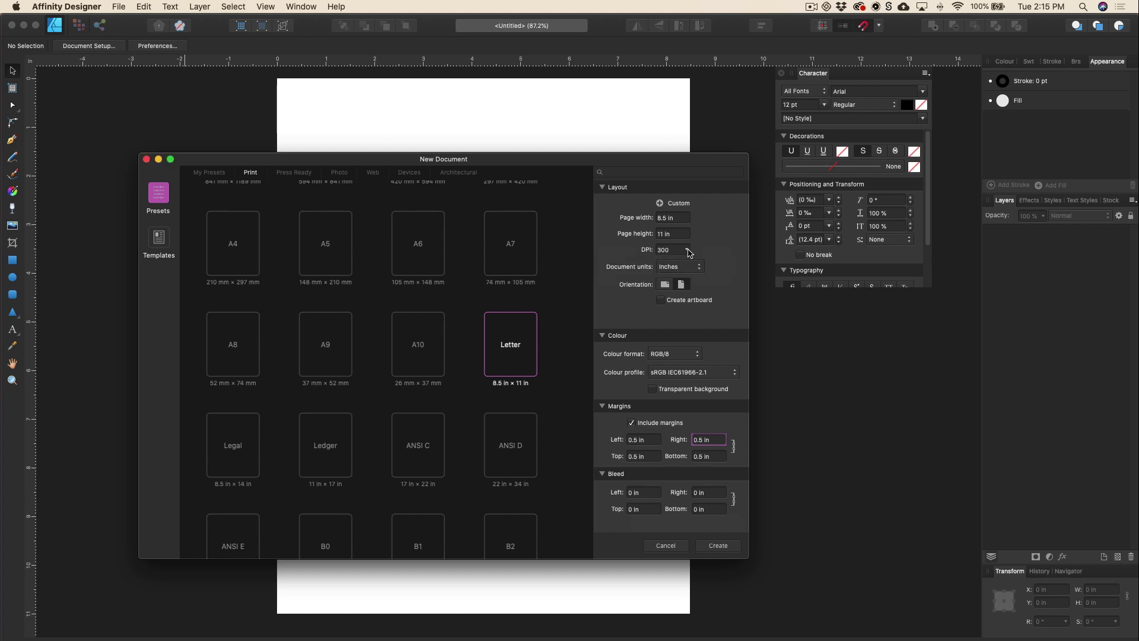
click(719, 546)
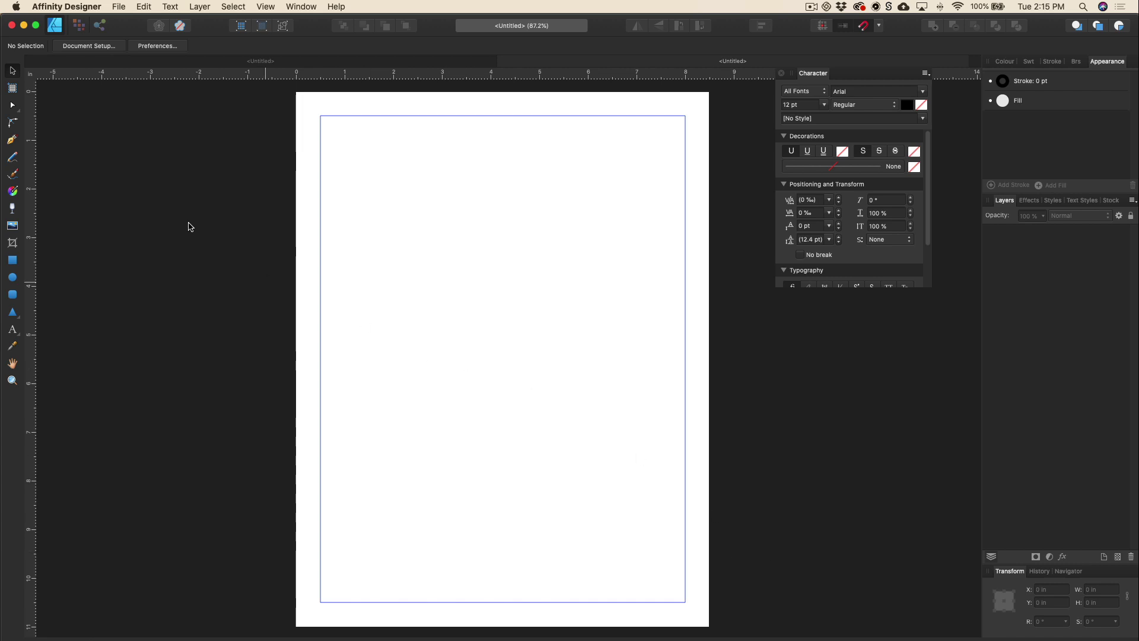
Step: Draw a closed seven-point straight-edged shape with the Pen tool in the upper half of the page
click(12, 142)
click(12, 143)
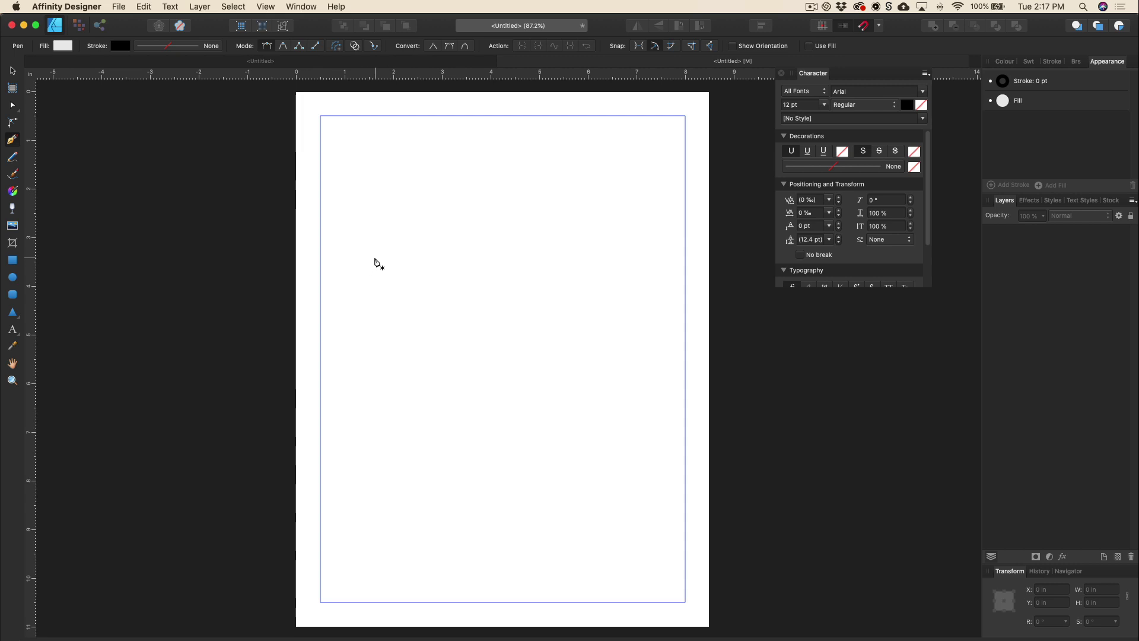
click(375, 259)
click(585, 193)
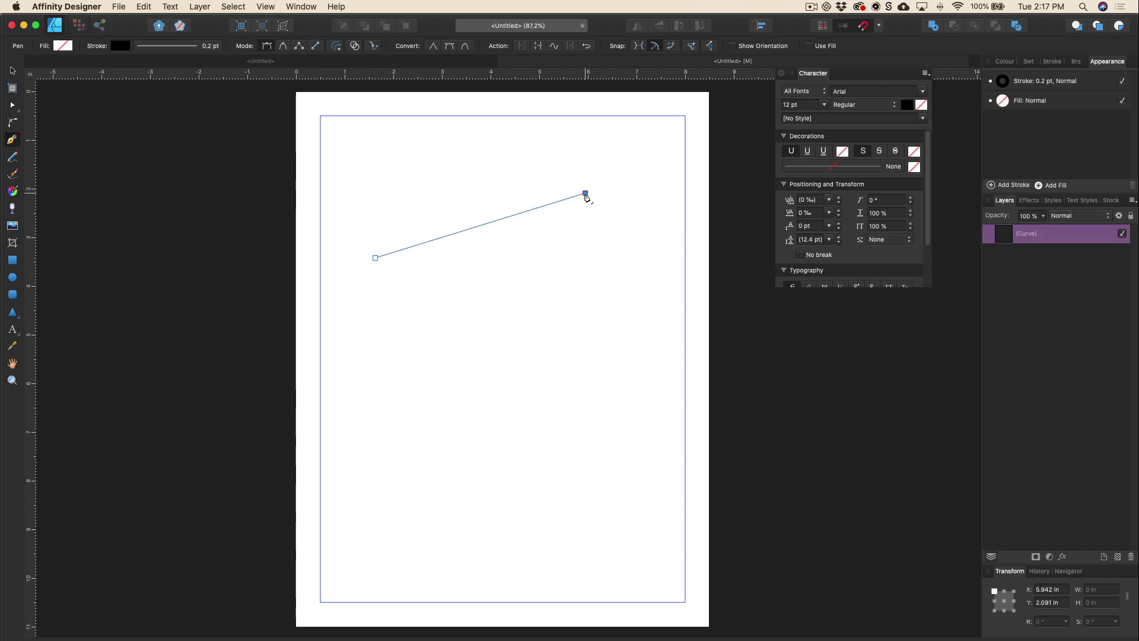
click(636, 293)
click(569, 391)
click(411, 381)
click(455, 314)
click(363, 305)
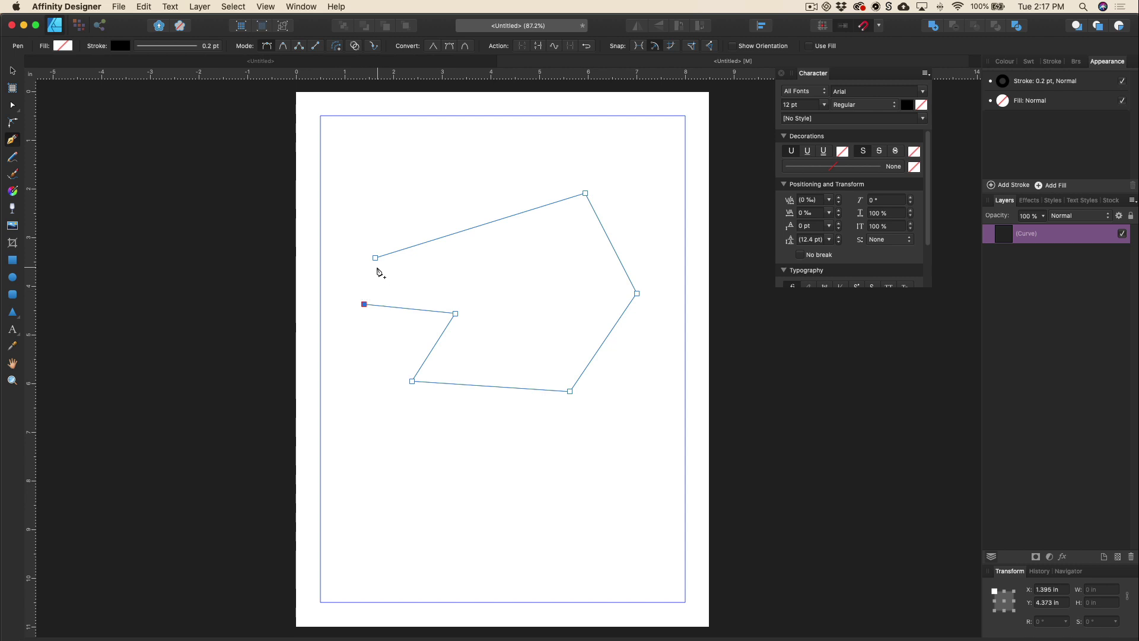
click(376, 259)
Step: Draw a second closed shape with five corner points near the bottom of the page
click(410, 488)
click(628, 435)
click(637, 543)
click(528, 567)
click(365, 545)
click(410, 489)
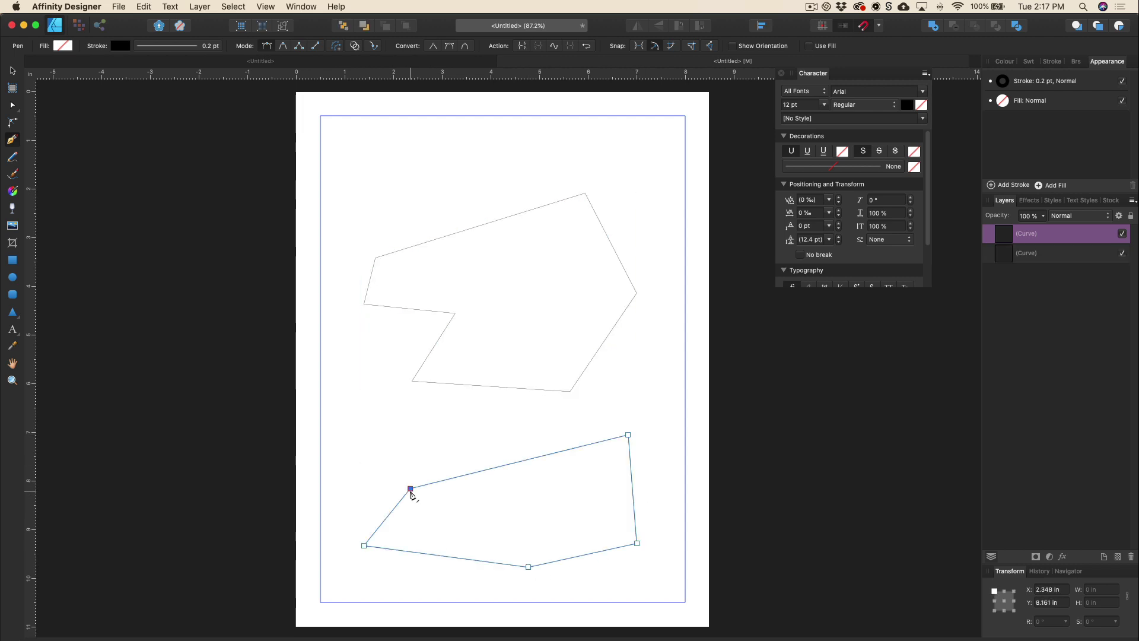
Step: Draw a small closed shape with six corner points between the two larger shapes
click(356, 408)
click(434, 413)
click(519, 429)
click(479, 459)
click(425, 448)
click(351, 441)
click(356, 408)
Step: Select all the polygons on the page together and delete them
key(v)
drag(333, 206, 679, 601)
key(Delete)
key(Delete)
Step: Draw an open horizontal line about 5.2 in long across the page with the Pen tool and end the path
key(p)
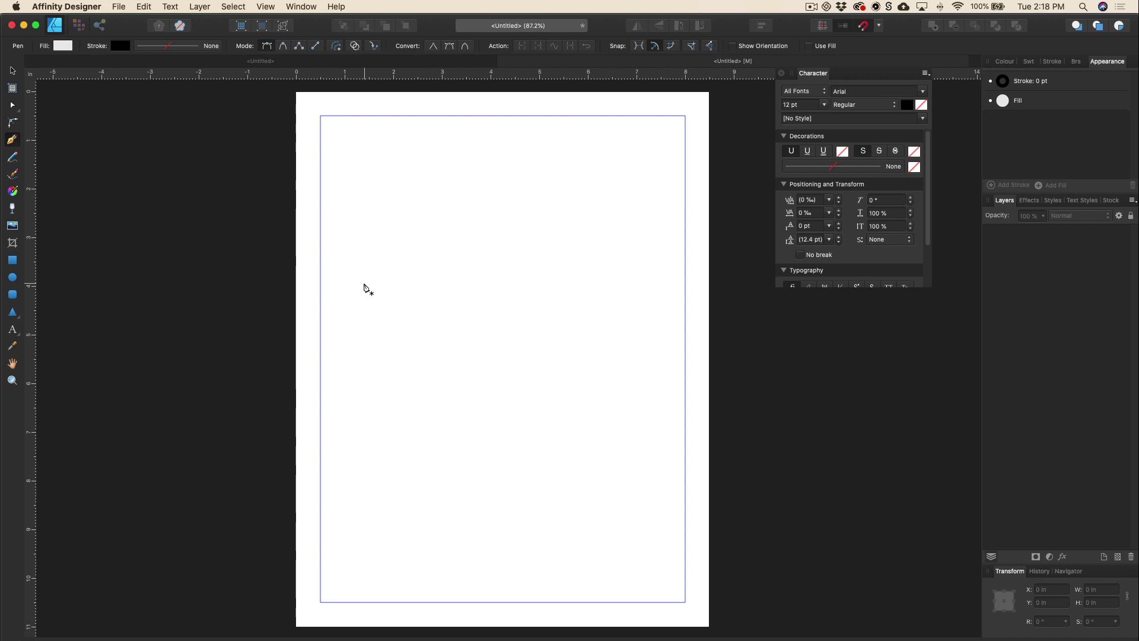
click(364, 284)
click(616, 284)
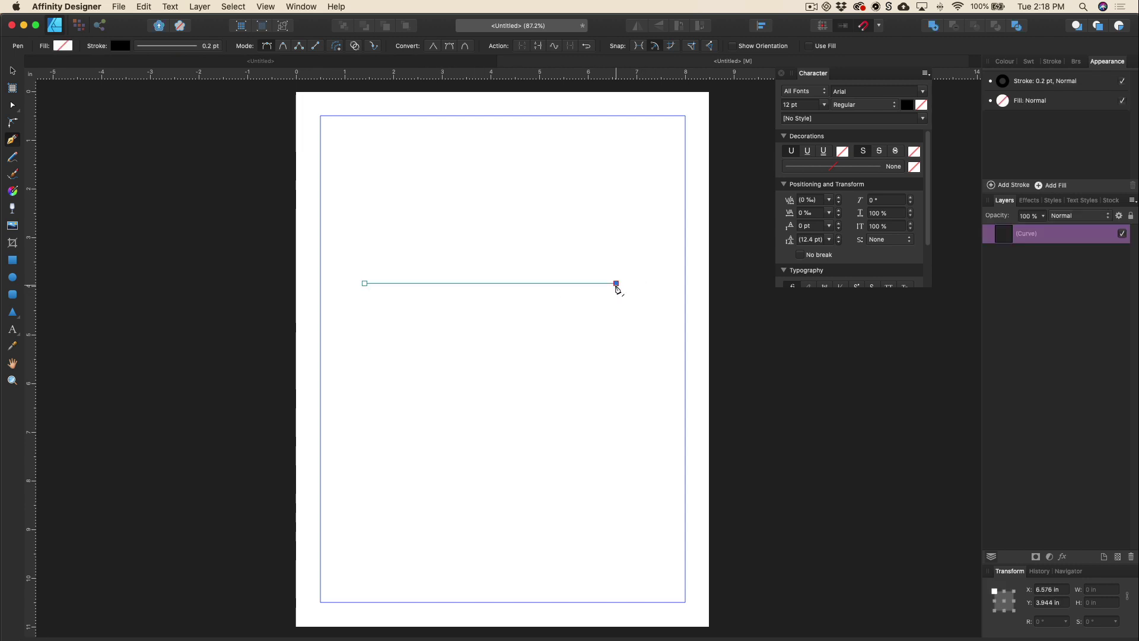
key(Escape)
Step: Draw a separate vertical straight line below the horizontal one and end the path
click(491, 329)
click(490, 486)
click(490, 486)
key(Escape)
click(387, 136)
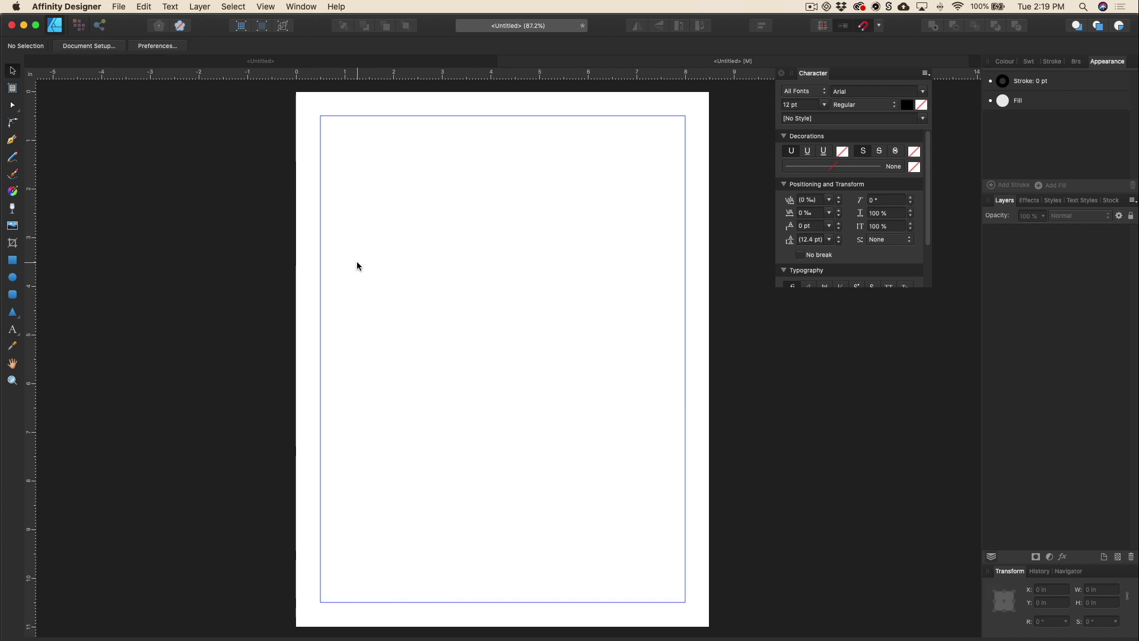
Step: Draw a closed curved shape from eleven smooth nodes with the Pen tool, pulling out handles at each node
key(p)
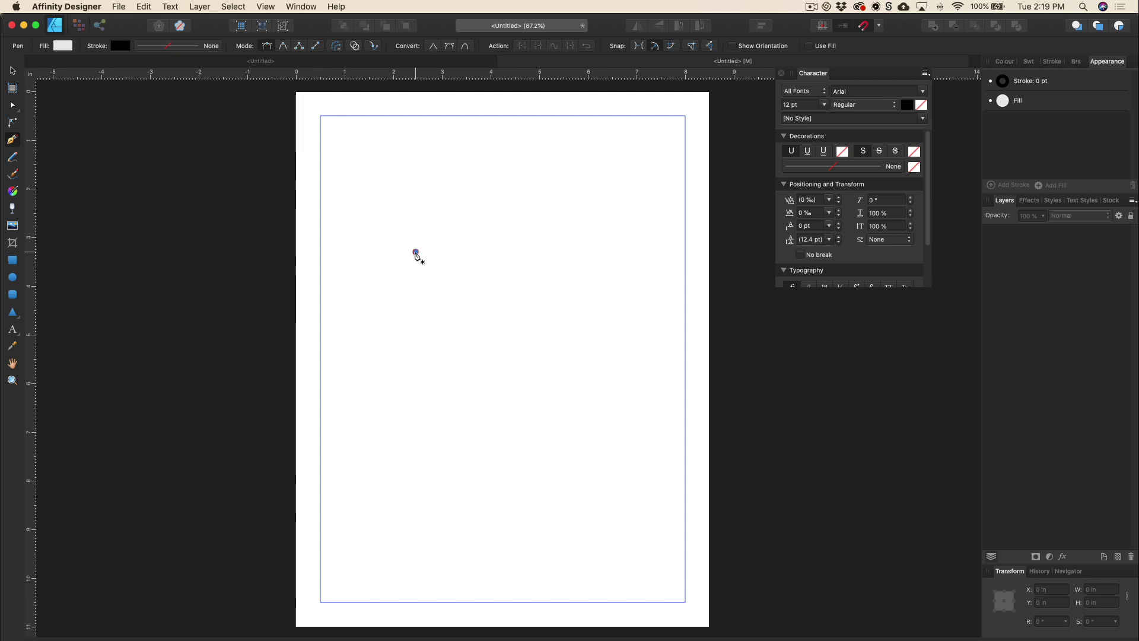
drag(416, 252, 445, 254)
drag(496, 343, 487, 392)
drag(413, 398, 386, 437)
drag(455, 487, 487, 499)
drag(559, 467, 577, 440)
drag(585, 394, 572, 364)
drag(543, 312, 612, 232)
drag(586, 197, 387, 262)
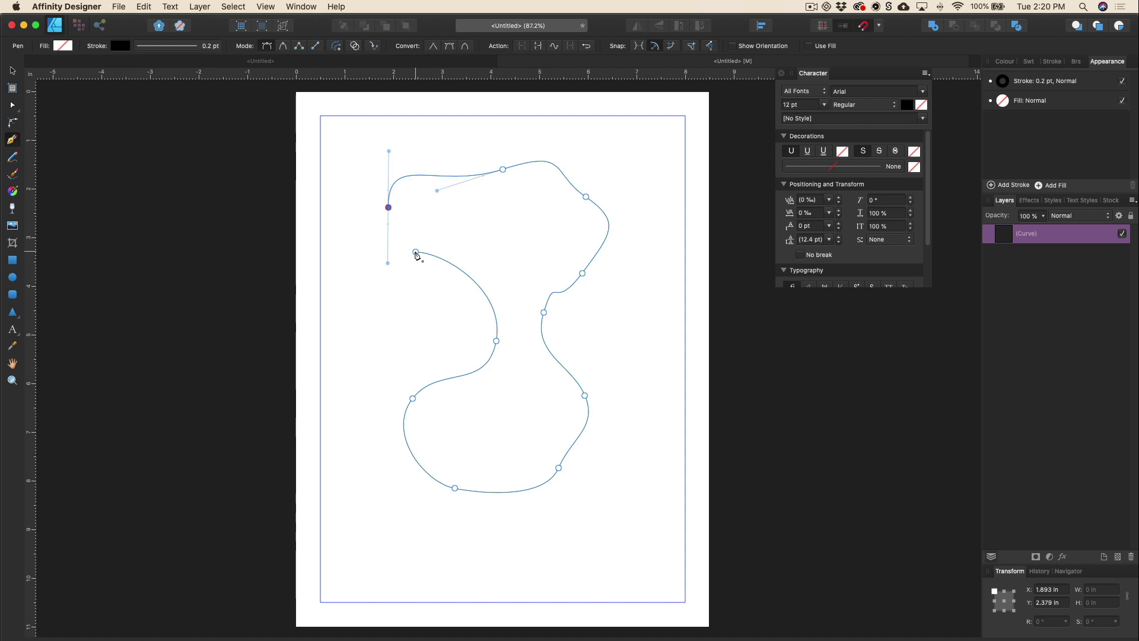
drag(415, 252, 433, 274)
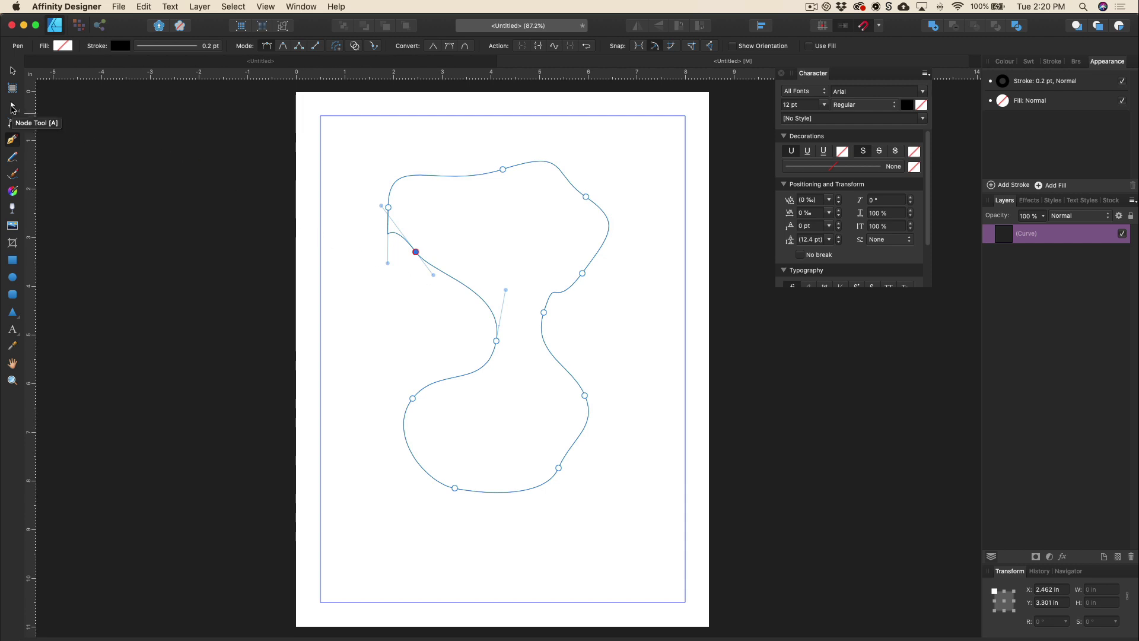
Step: Reshape the closed curve with the Node tool by swinging the direction handles of its nodes
click(11, 107)
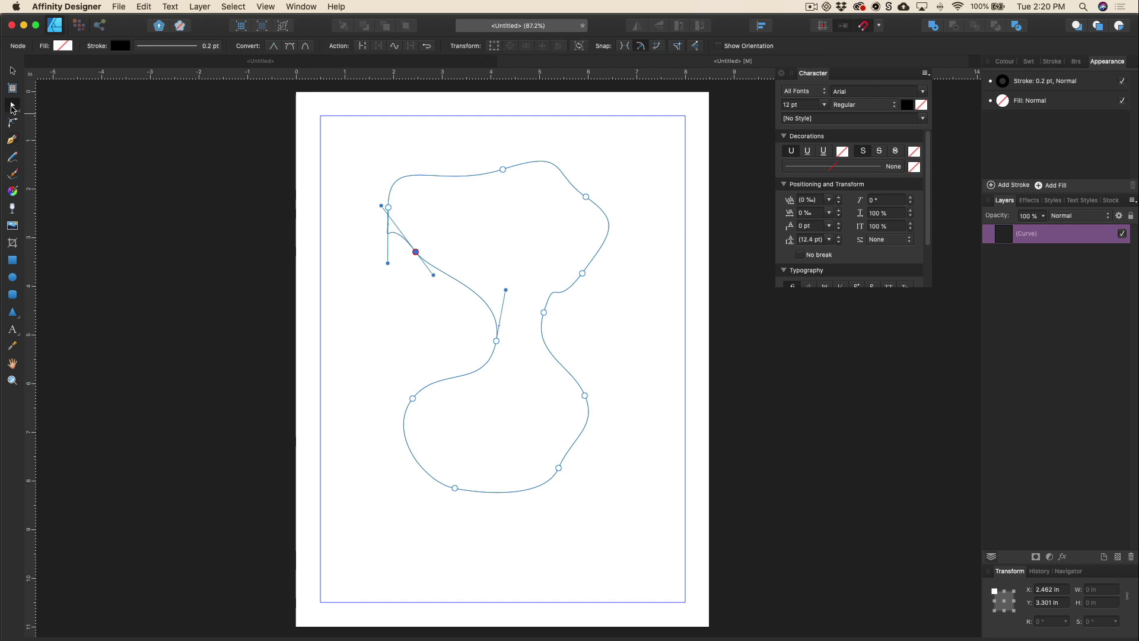
click(502, 170)
click(586, 197)
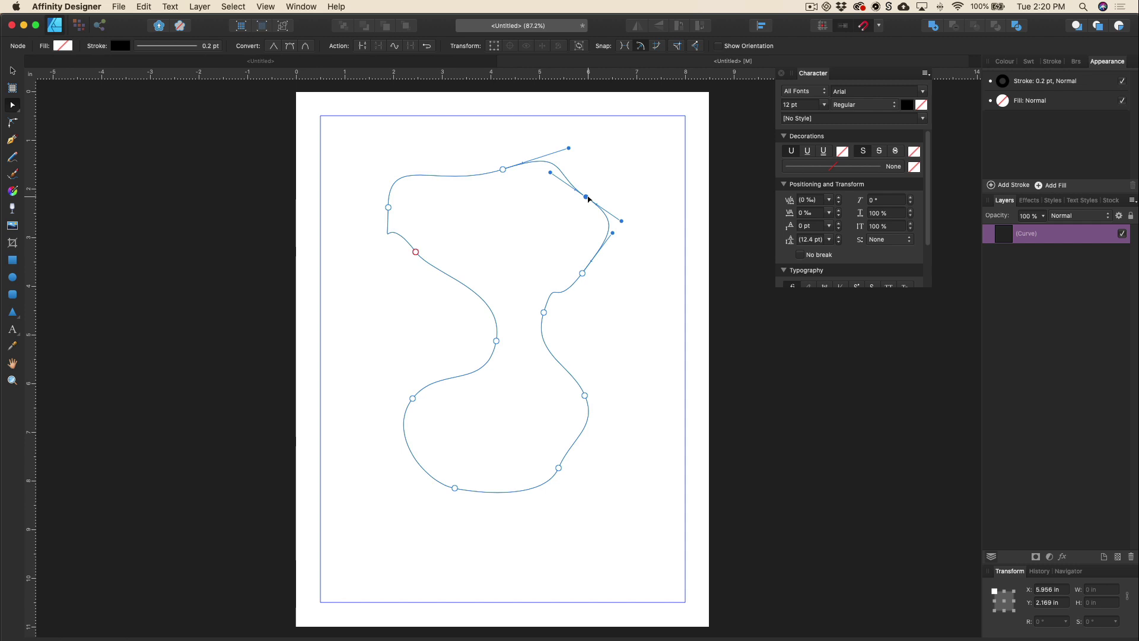
drag(621, 221, 658, 191)
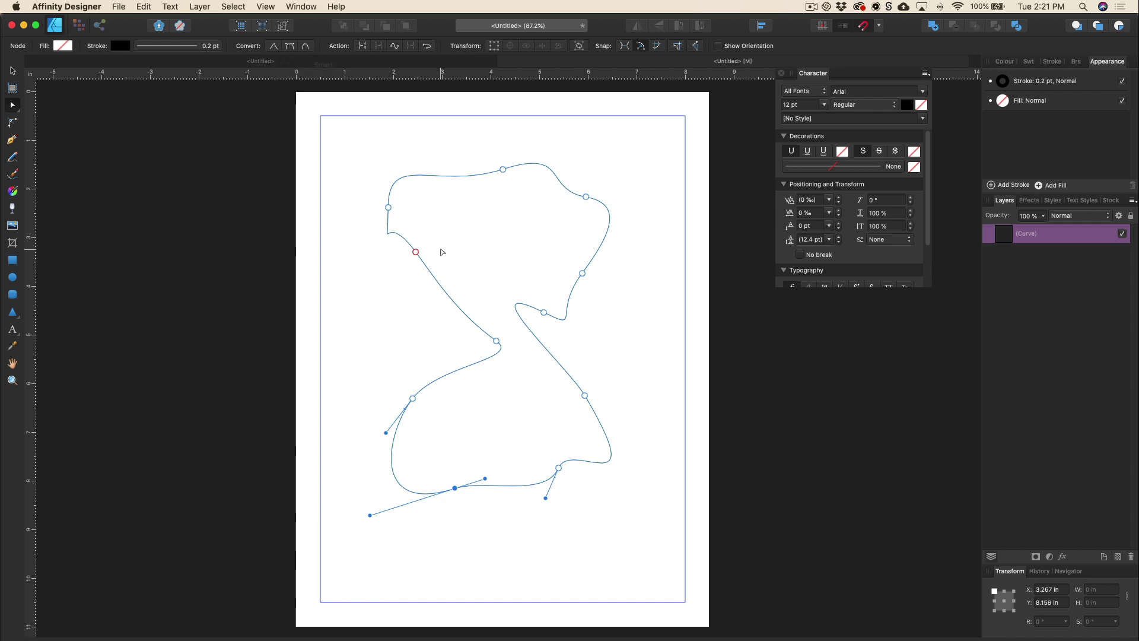
Step: Convert the curve's upper-left, upper-right and lower-left nodes to sharp nodes
click(410, 224)
click(389, 207)
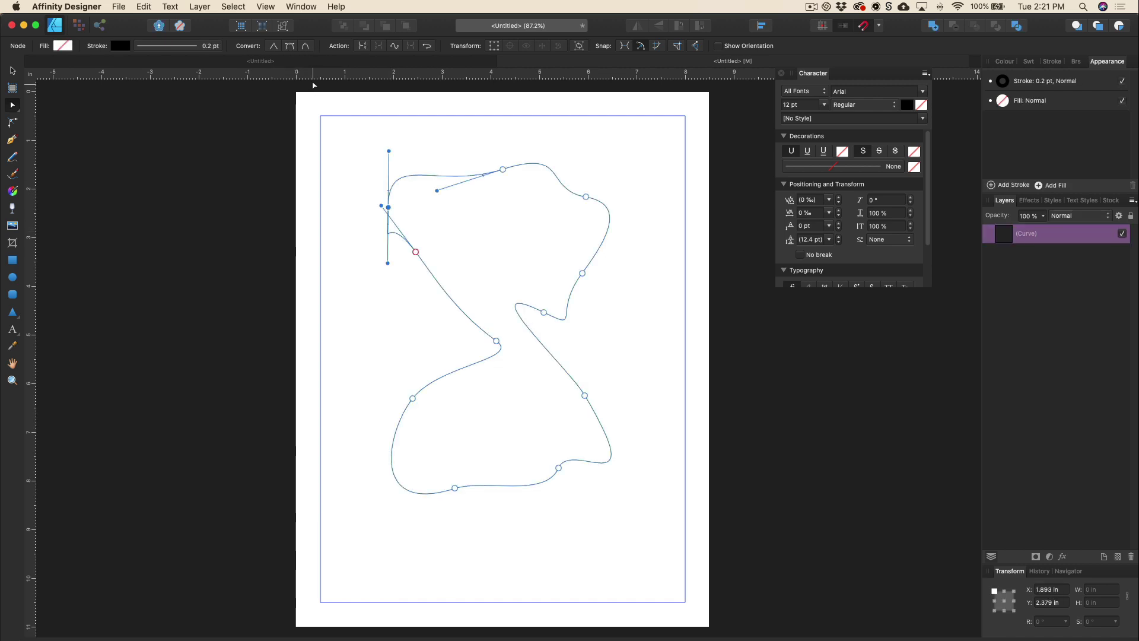
click(273, 47)
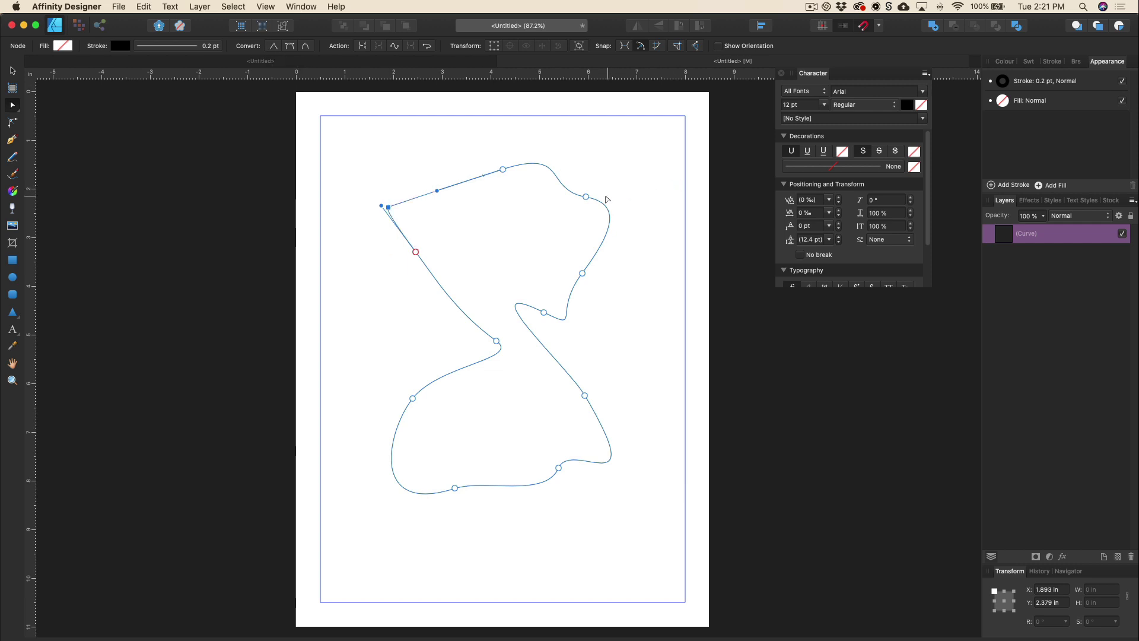
double_click(586, 196)
click(412, 398)
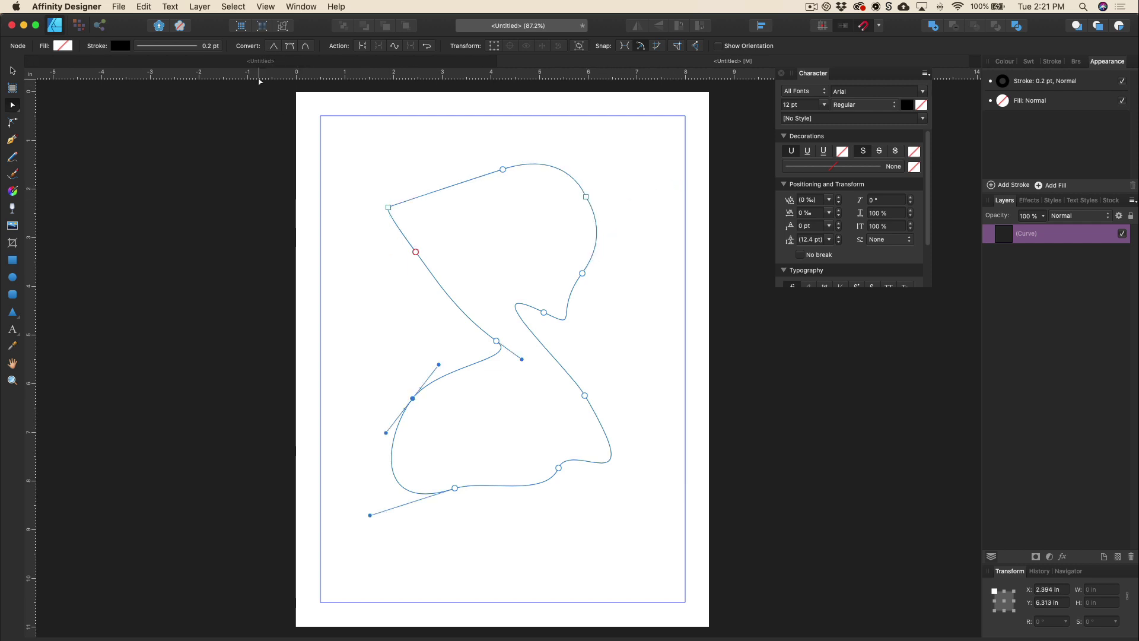
click(274, 46)
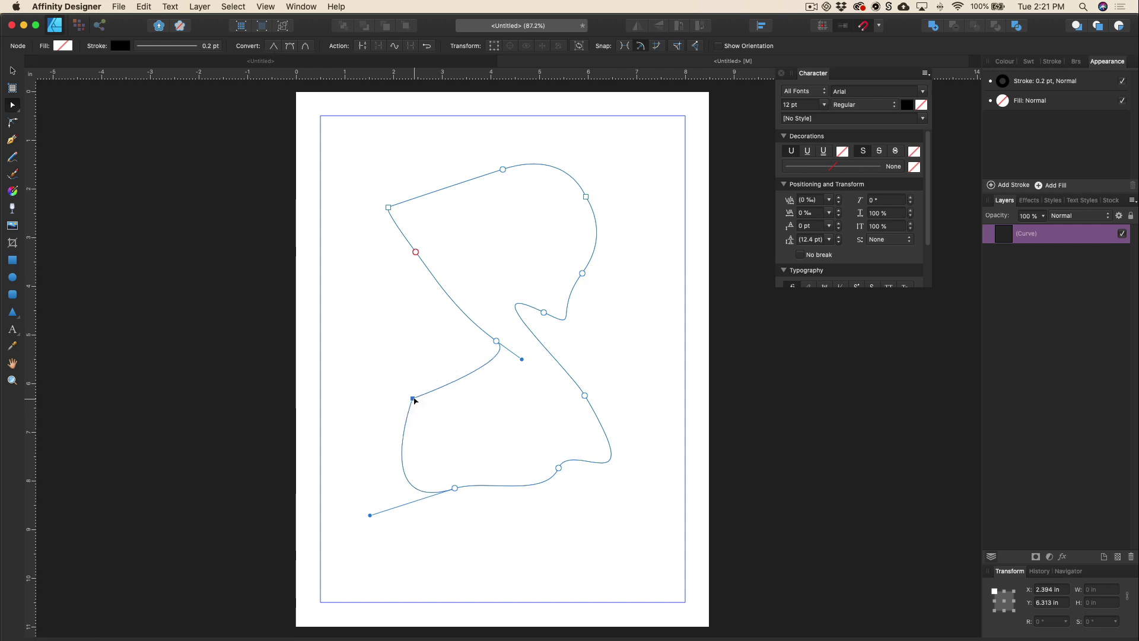
Step: Move the lower-left sharp node up and outward, convert it to smooth, and lengthen its handles for a rounder bulge
drag(413, 399, 355, 341)
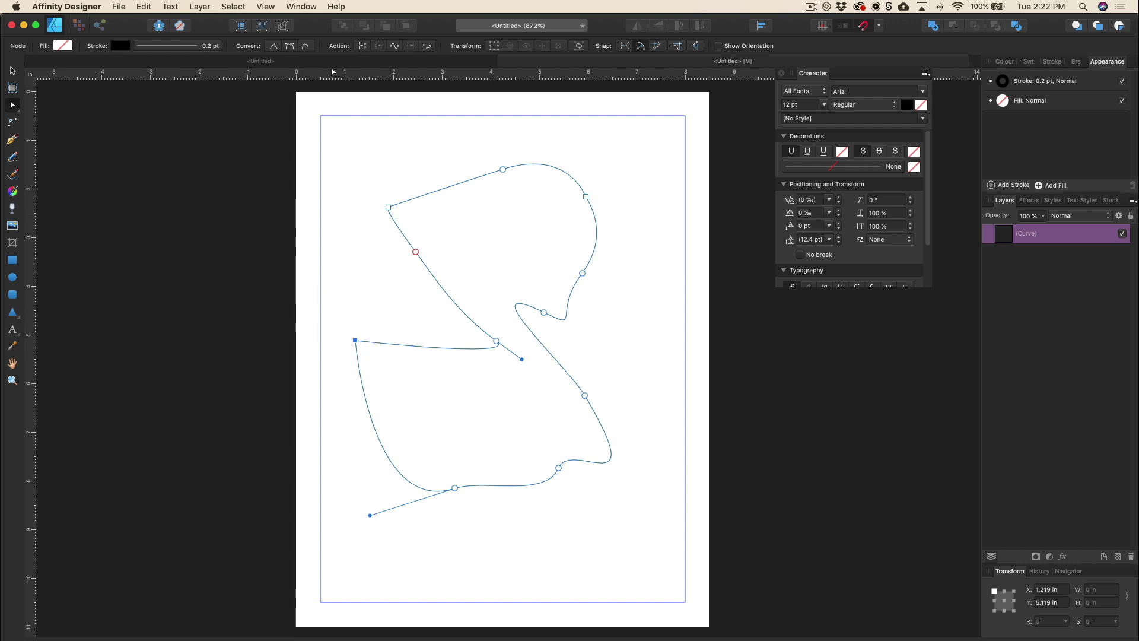
click(290, 47)
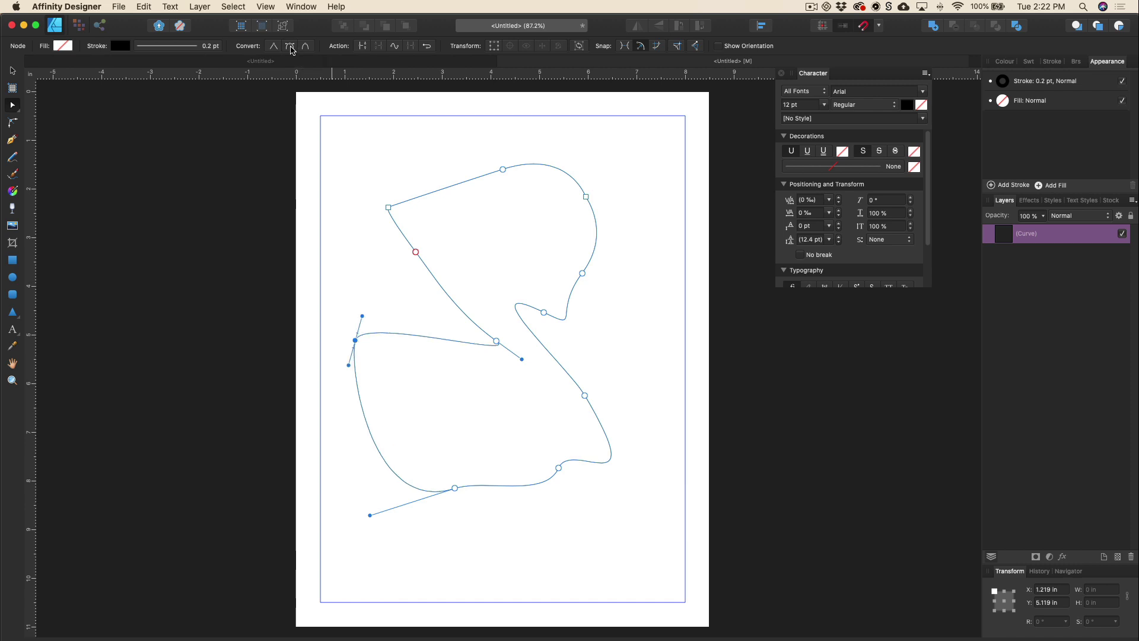
drag(348, 365, 321, 407)
drag(368, 318, 401, 298)
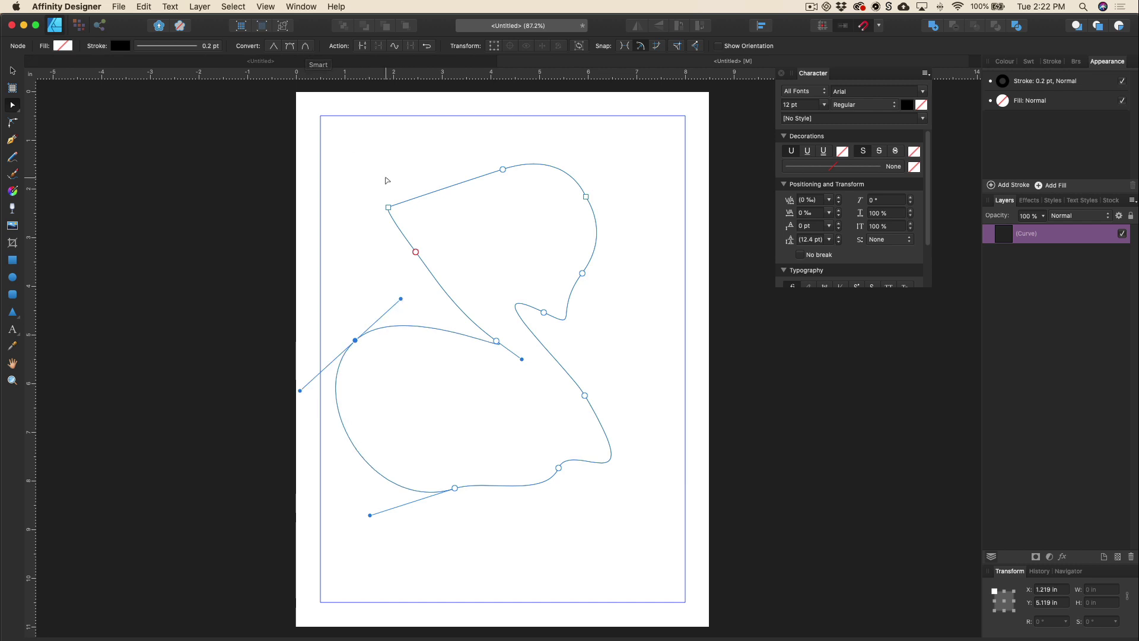
Step: Clear the curved shape from the page
key(super+z)
key(super+z)
key(super+z)
key(super+z)
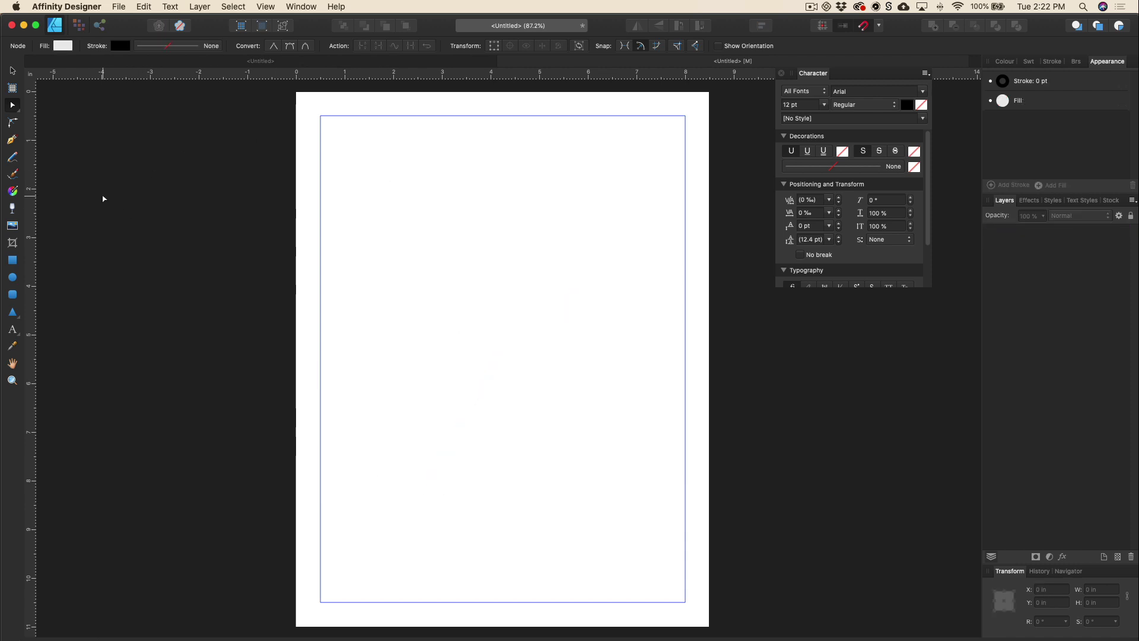
Step: Draw a closed self-crossing curve of 18 nodes with the Pen tool in Smart mode, and delete it
key(p)
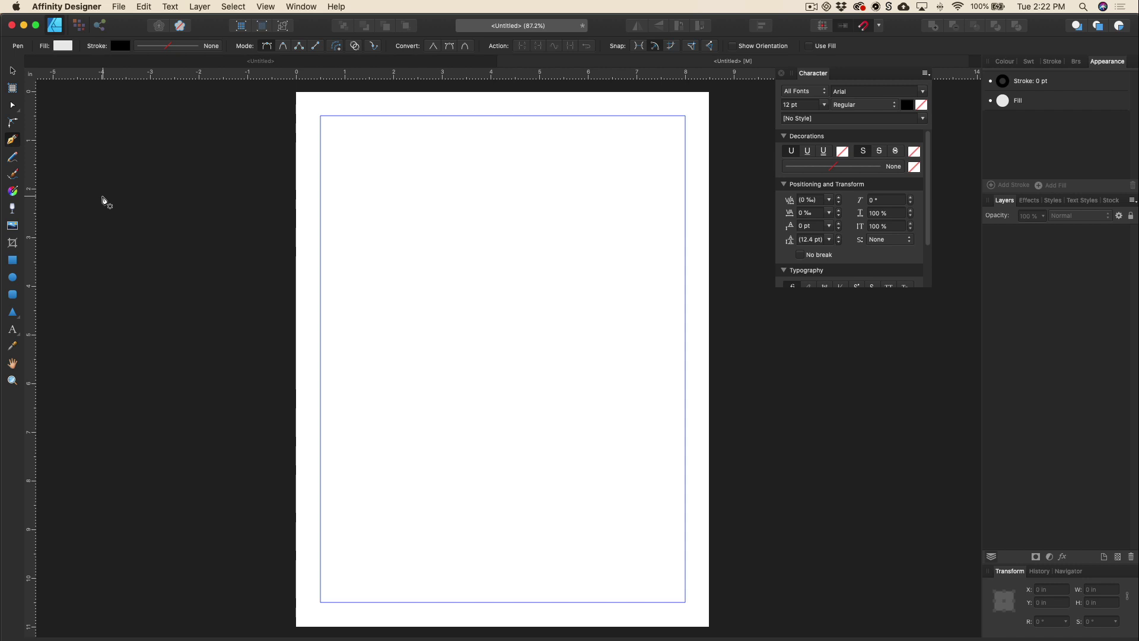
click(283, 46)
click(355, 248)
click(534, 270)
click(553, 339)
click(554, 405)
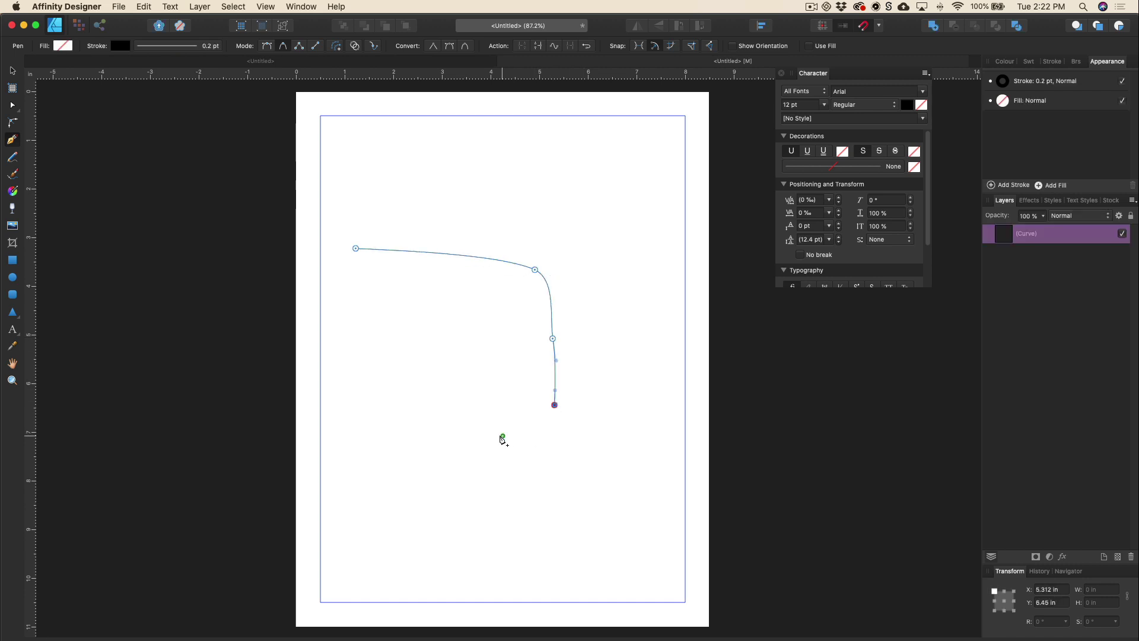
click(502, 435)
click(428, 387)
click(432, 342)
click(481, 313)
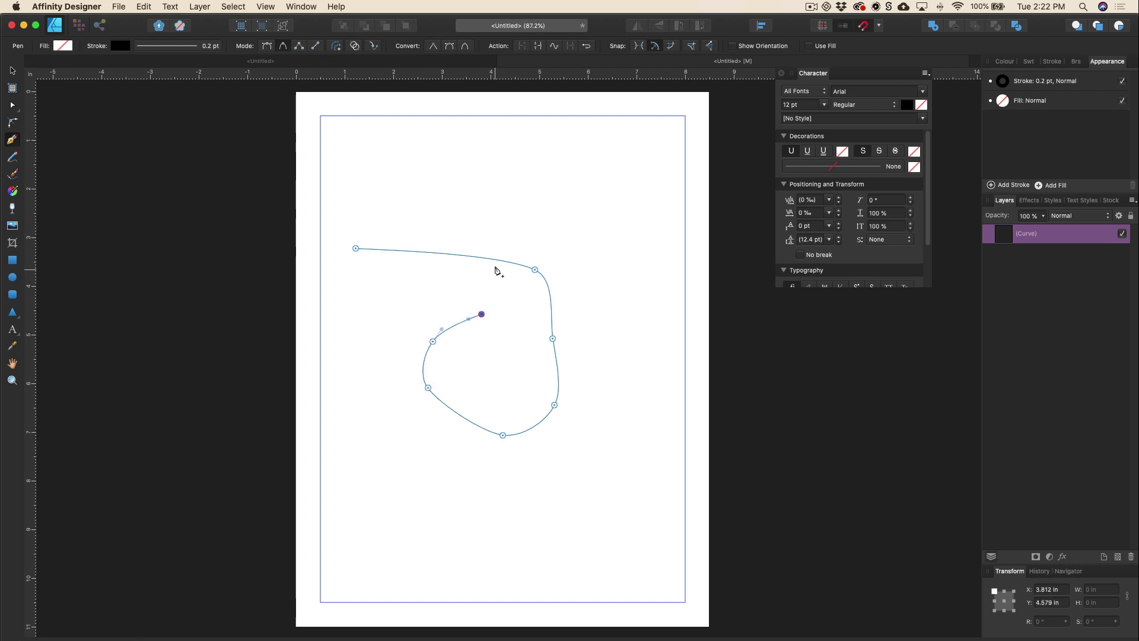
click(487, 215)
click(401, 189)
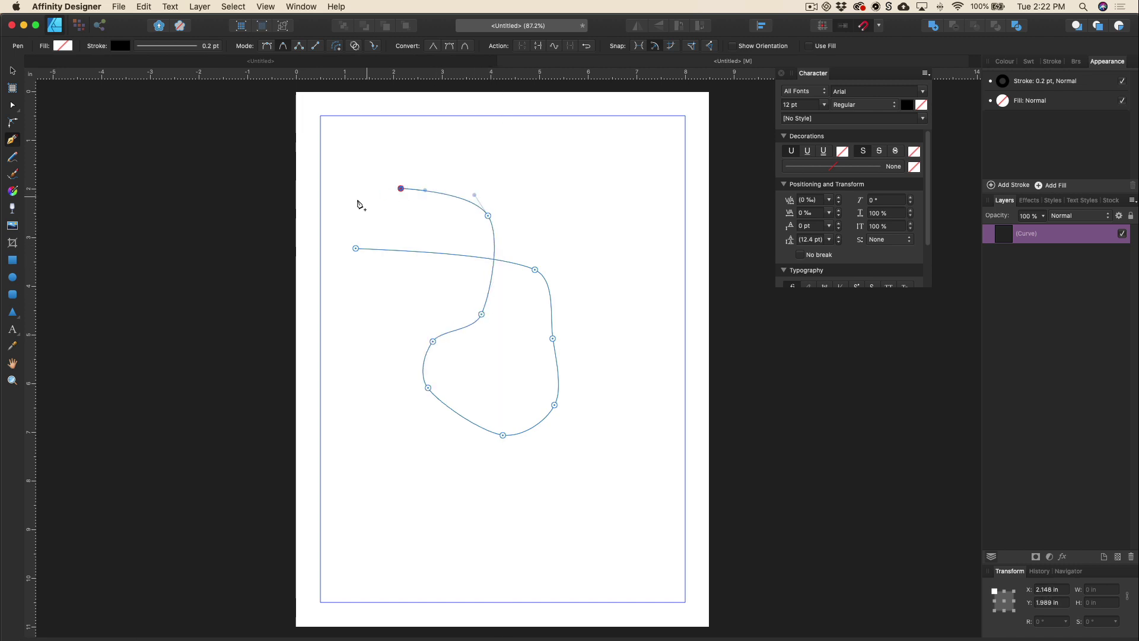
click(334, 207)
click(320, 323)
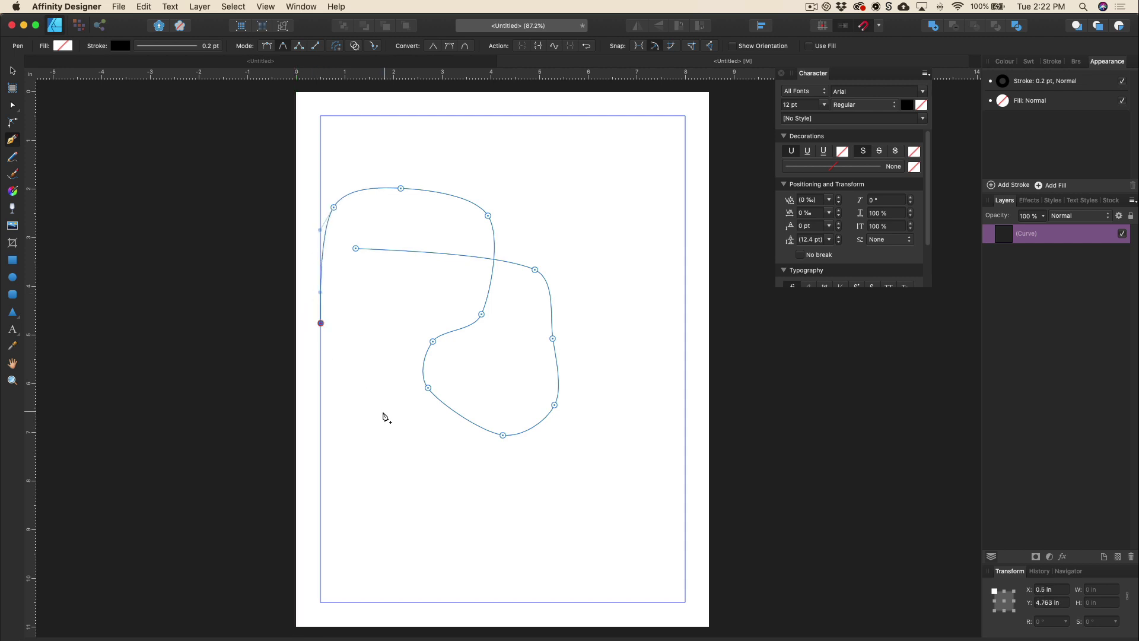
click(380, 441)
drag(562, 546, 609, 545)
click(664, 431)
click(635, 250)
click(582, 180)
click(492, 167)
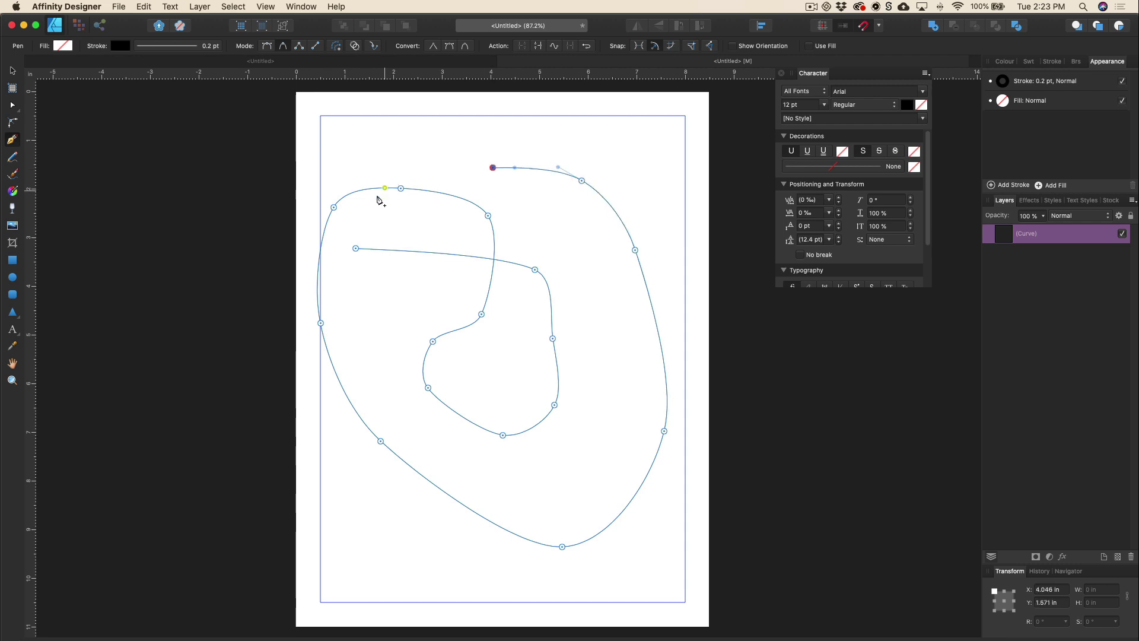
click(355, 248)
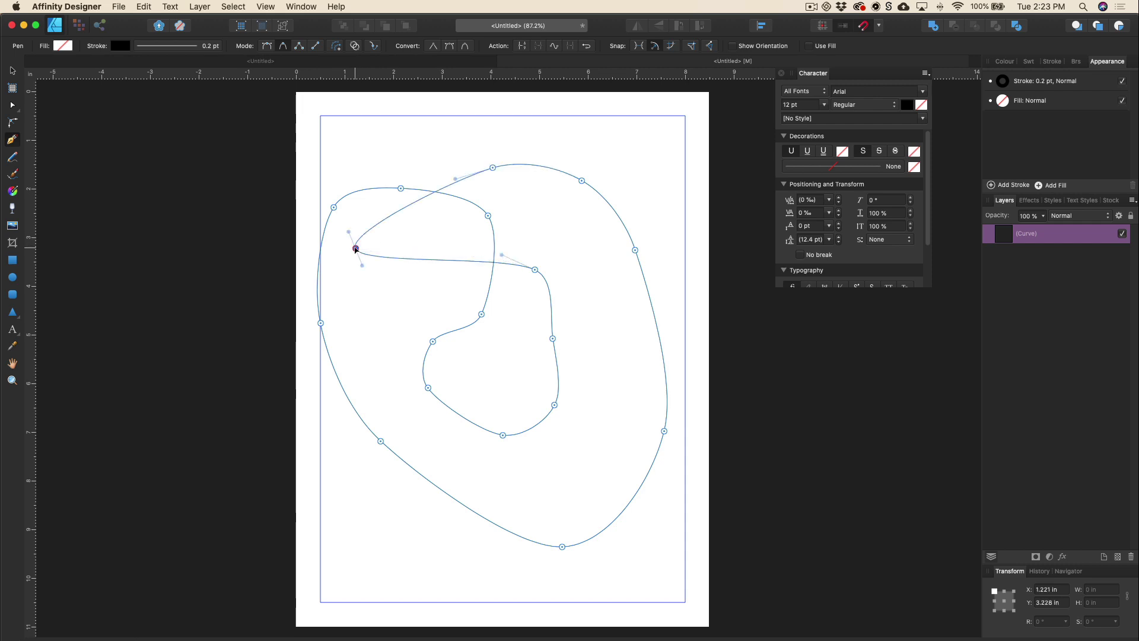
key(BackSpace)
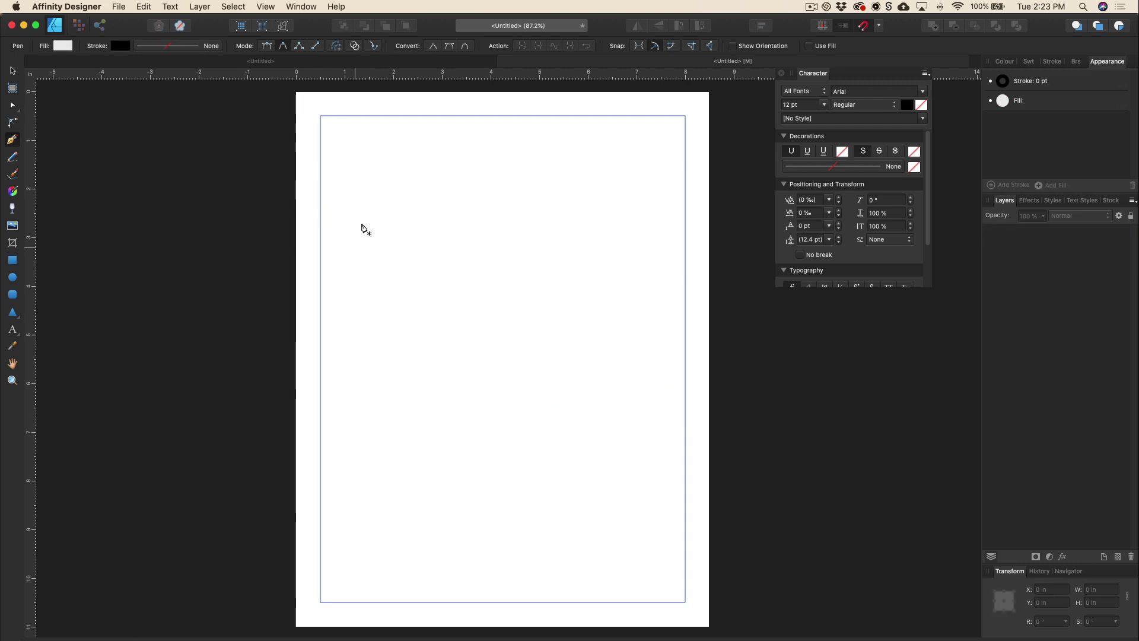
Step: Draw several separate straight lines across the page with the Pen tool in Line mode, and delete them
click(316, 47)
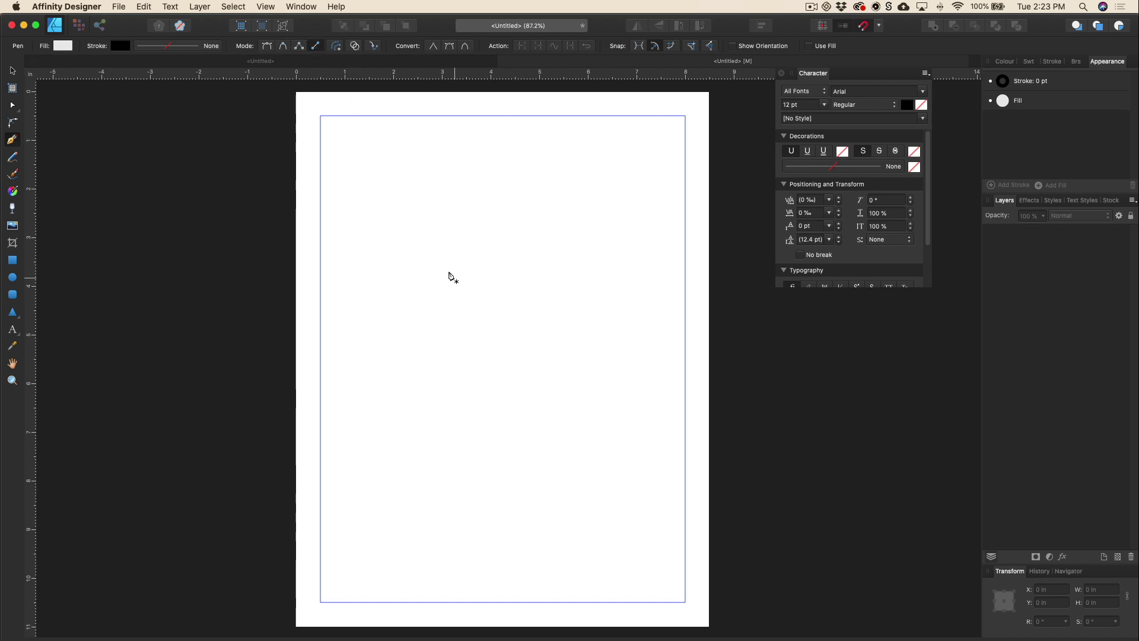
click(409, 240)
click(603, 237)
click(491, 374)
click(365, 398)
click(448, 462)
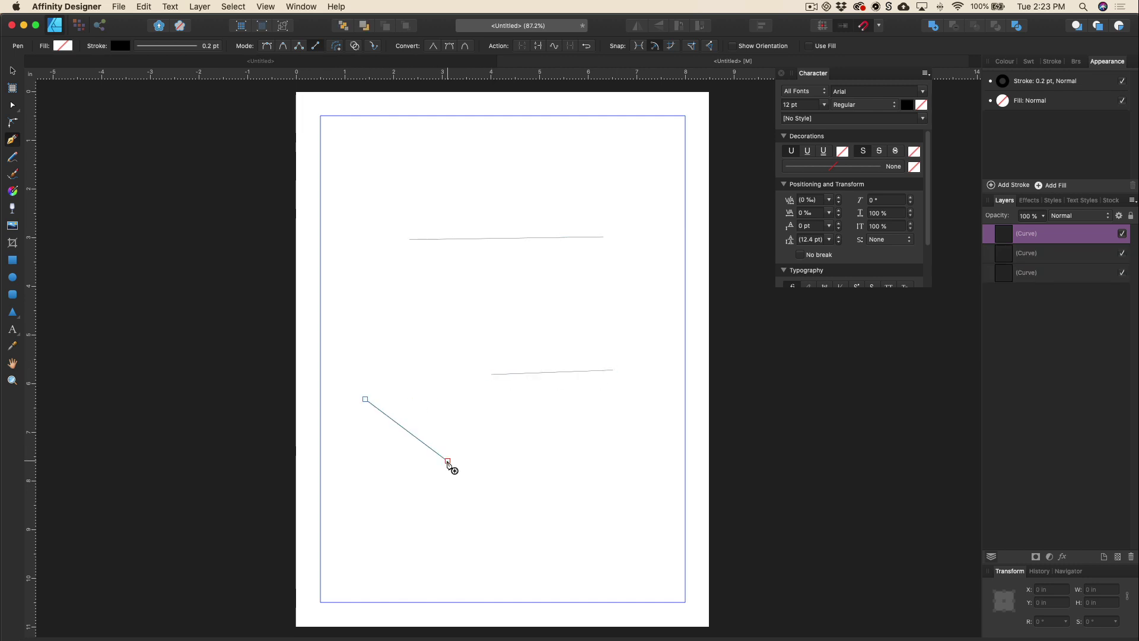
click(665, 421)
click(640, 548)
click(534, 473)
click(354, 539)
click(522, 576)
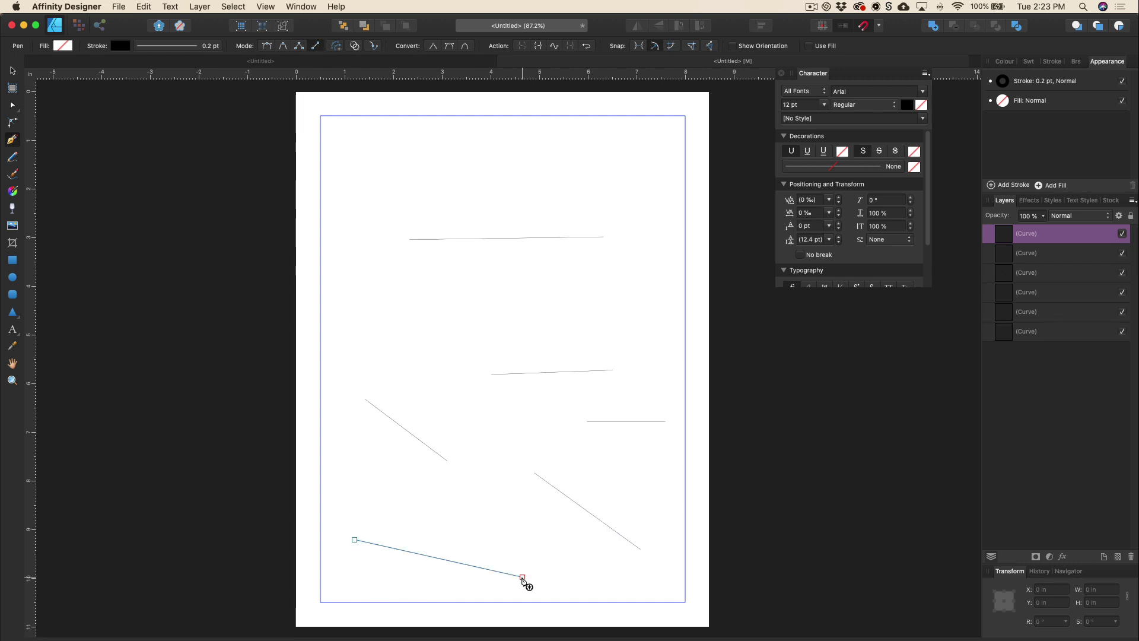
click(406, 281)
click(437, 388)
click(579, 299)
click(552, 256)
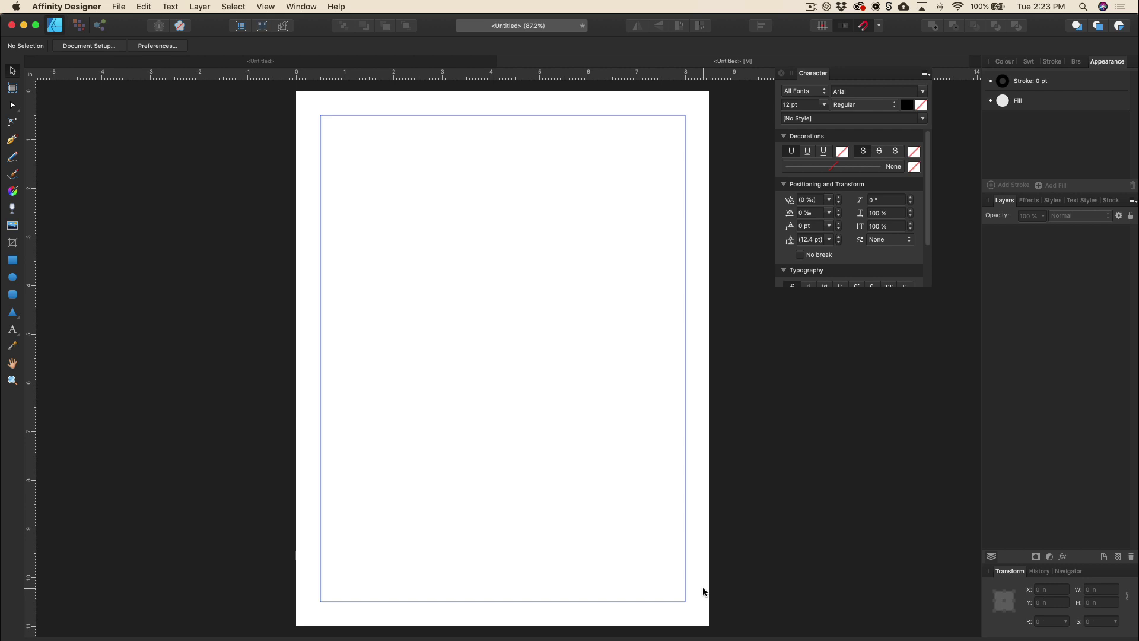
Step: Set the Pen tool's fill colour to white, hex FFFFFF
key(p)
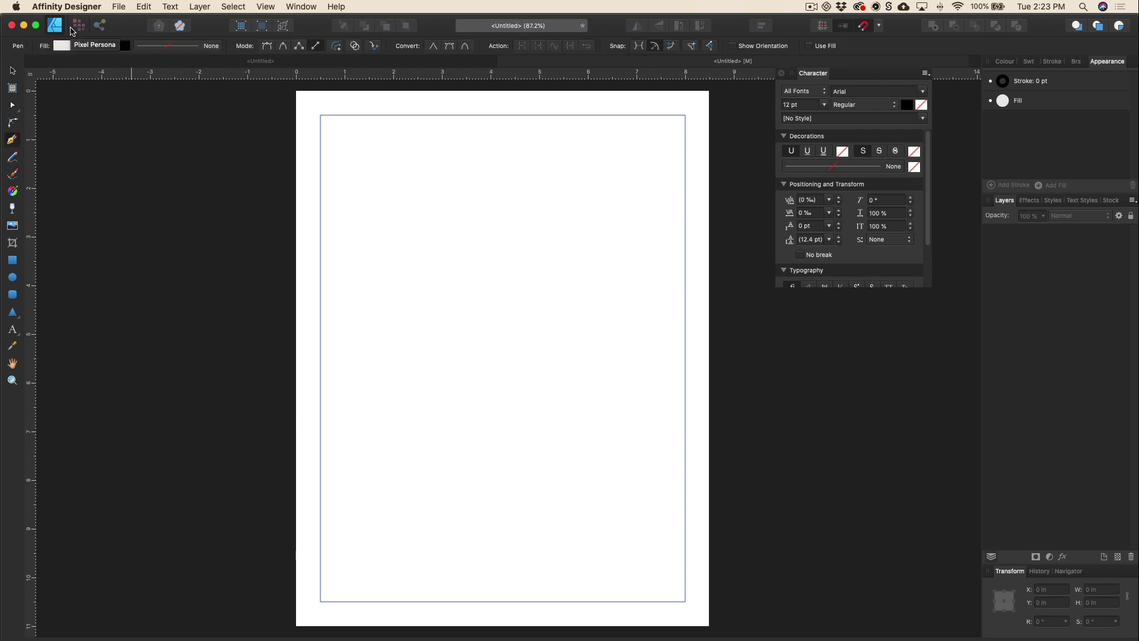
click(121, 48)
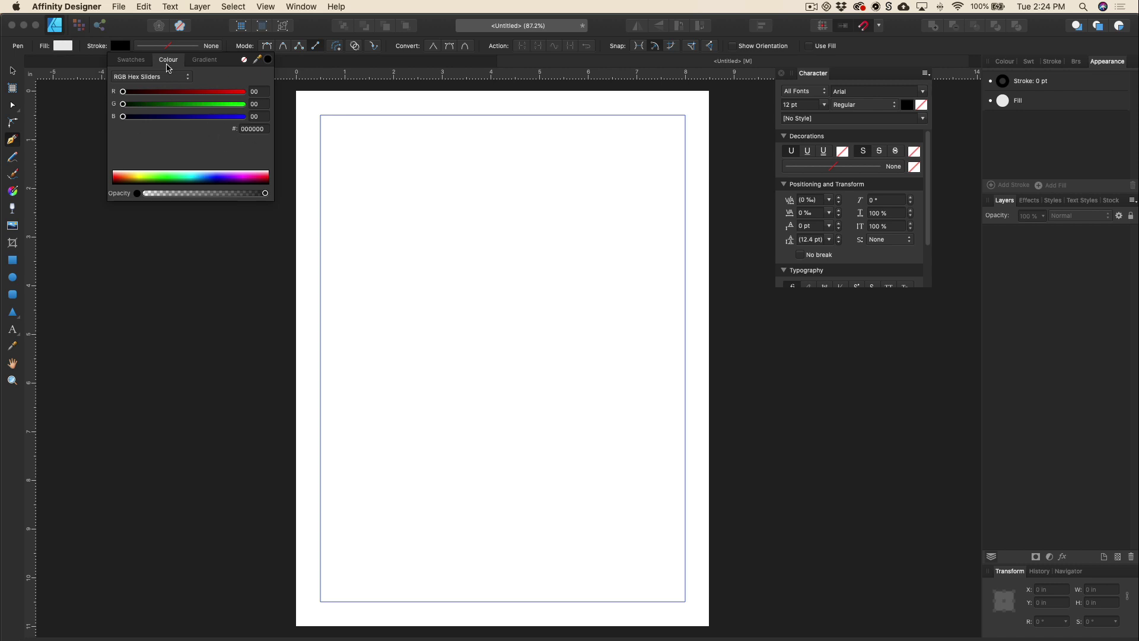
click(62, 46)
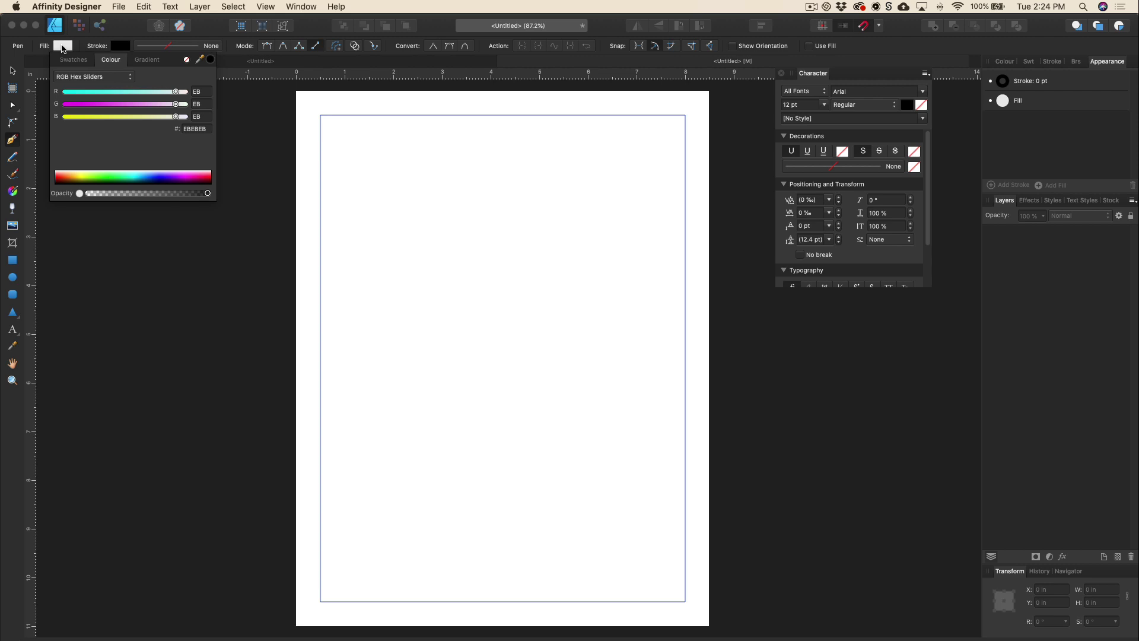
click(209, 129)
text(ffffff)
key(Return)
Step: Give the Pen tool a solid line stroke with a width of 1 pt
click(207, 50)
click(207, 51)
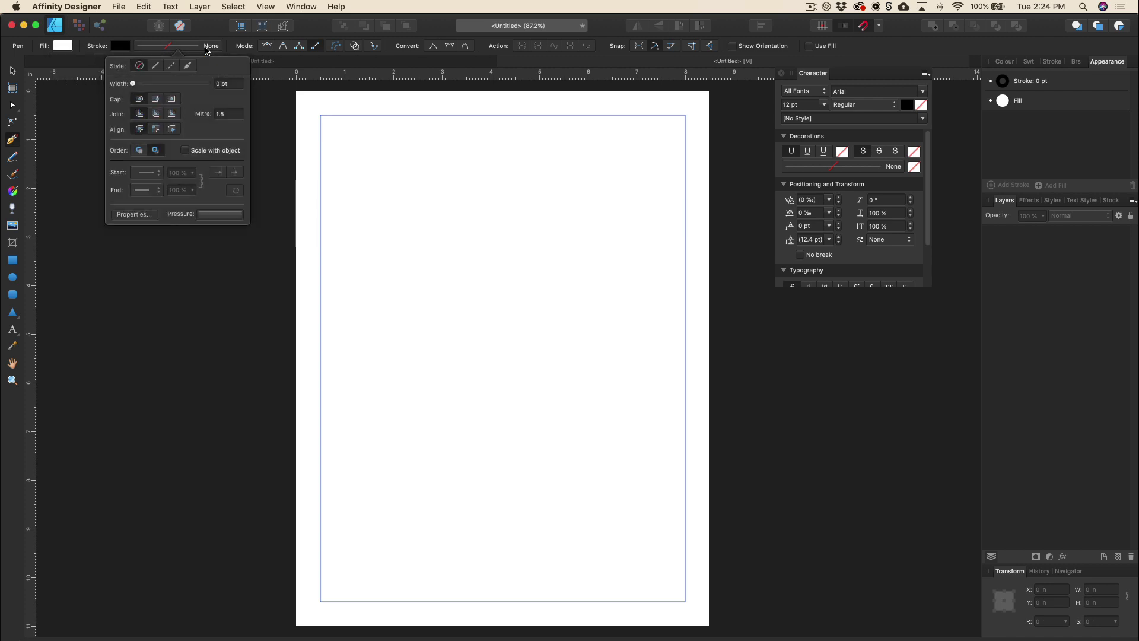
click(156, 66)
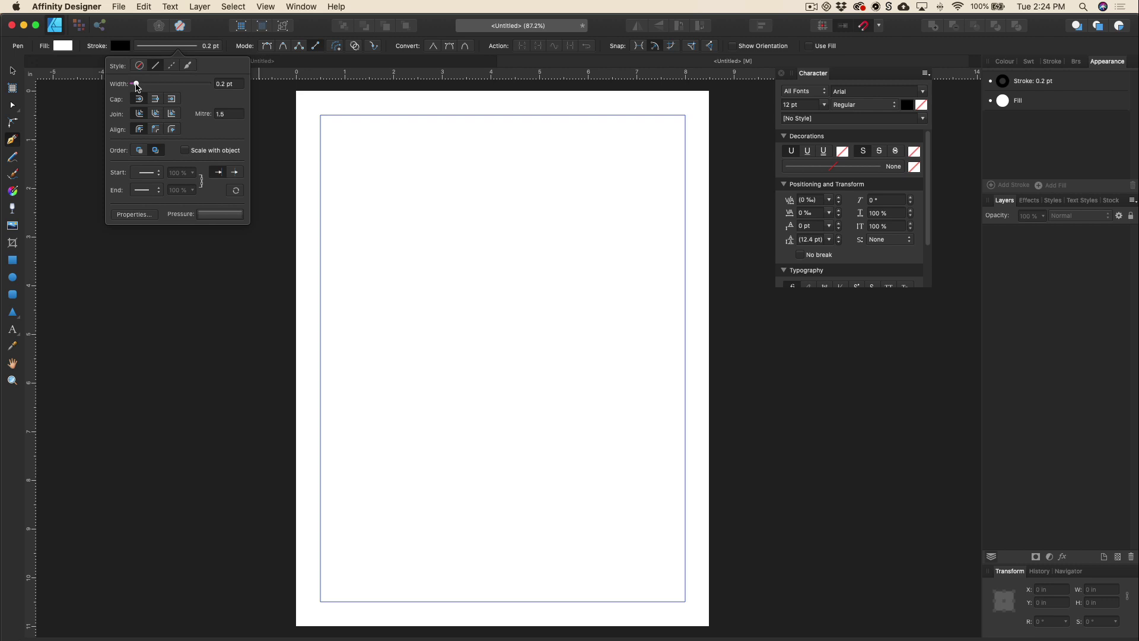
drag(136, 84, 141, 86)
click(235, 83)
text(1)
key(Return)
Step: Draw three separate straight lines in the upper half of the page with the Pen tool in Line mode
click(362, 197)
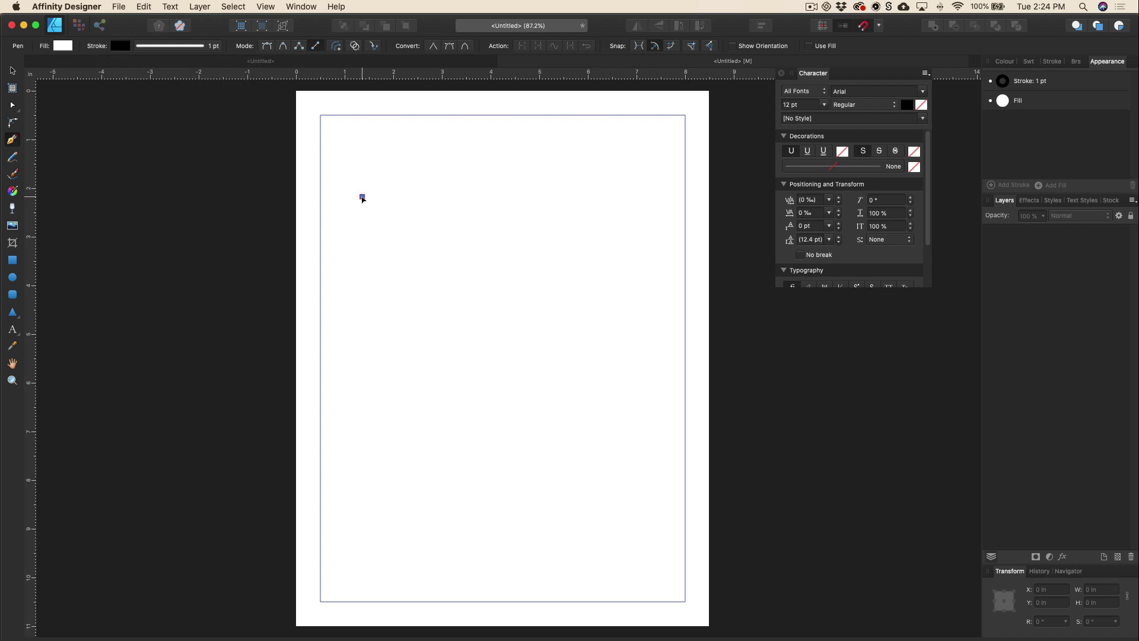
click(521, 292)
click(577, 310)
click(630, 316)
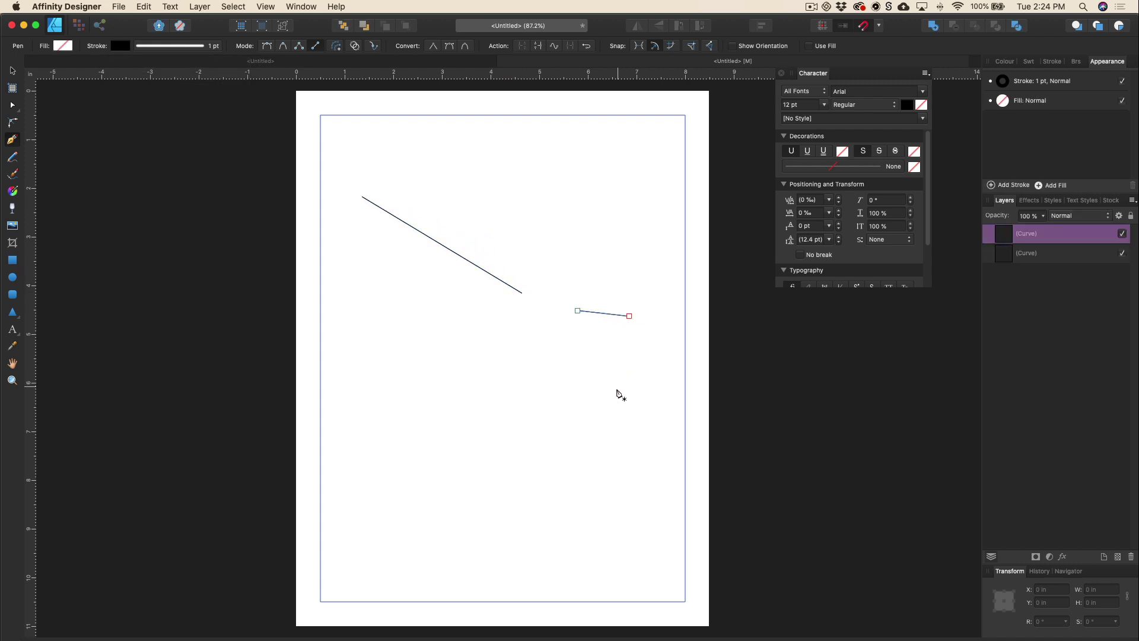
click(604, 269)
click(620, 196)
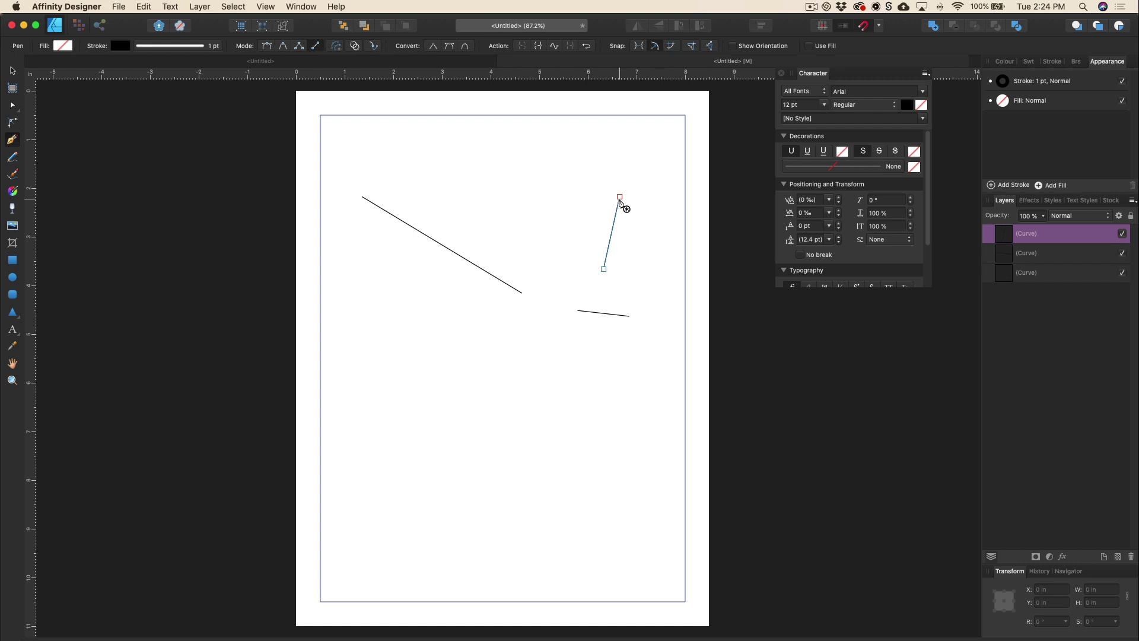
key(Escape)
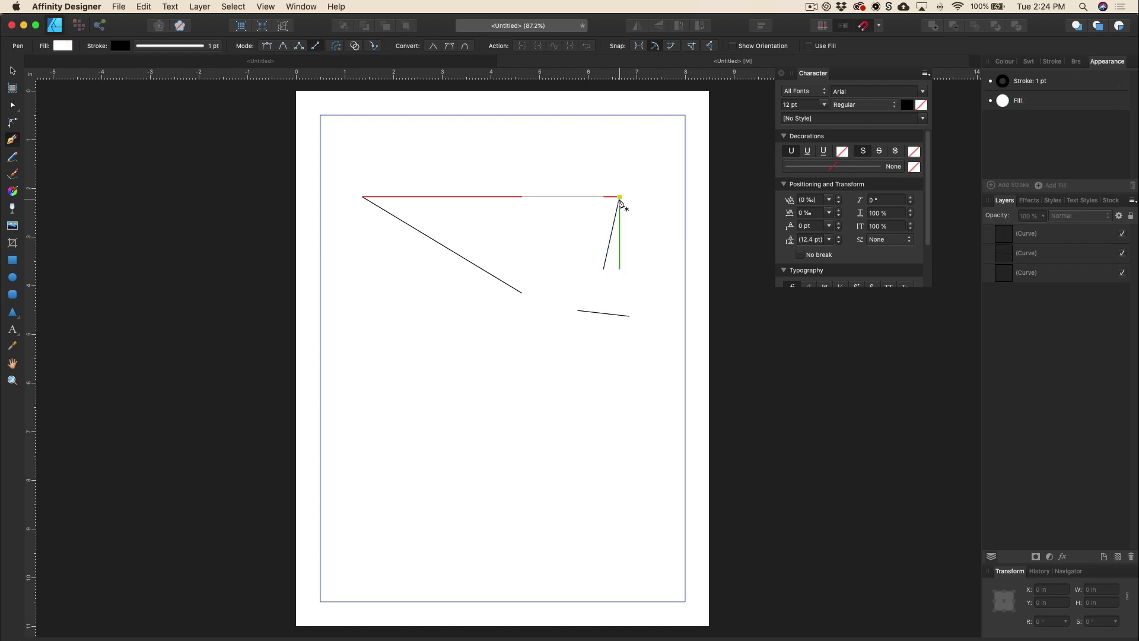
Step: Select all three lines together and delete them
key(v)
drag(316, 134, 694, 369)
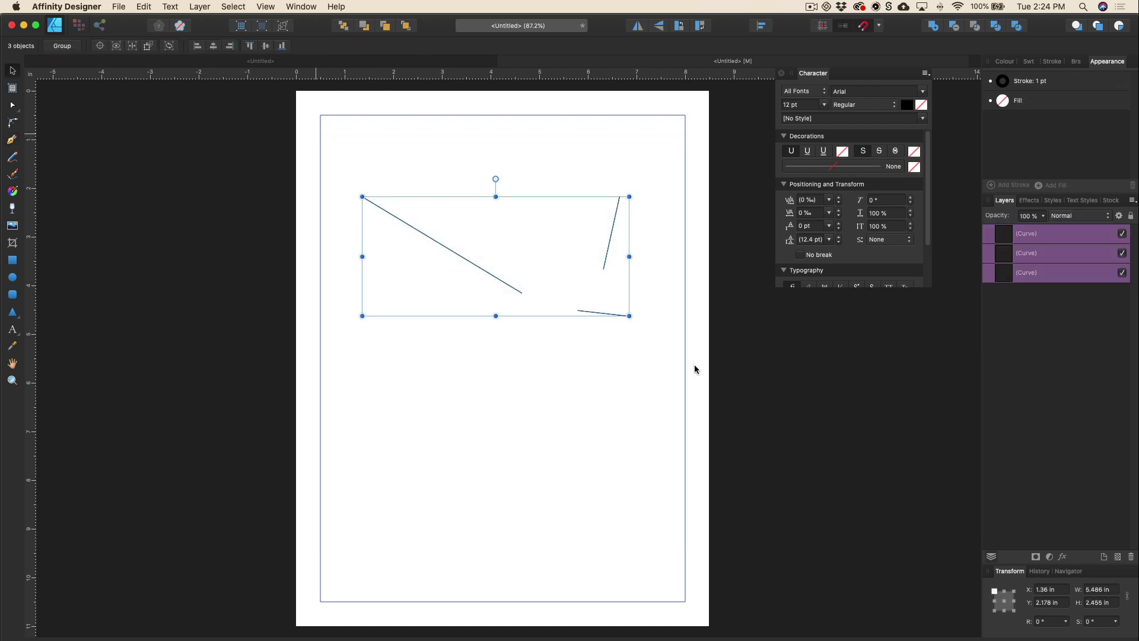
key(Delete)
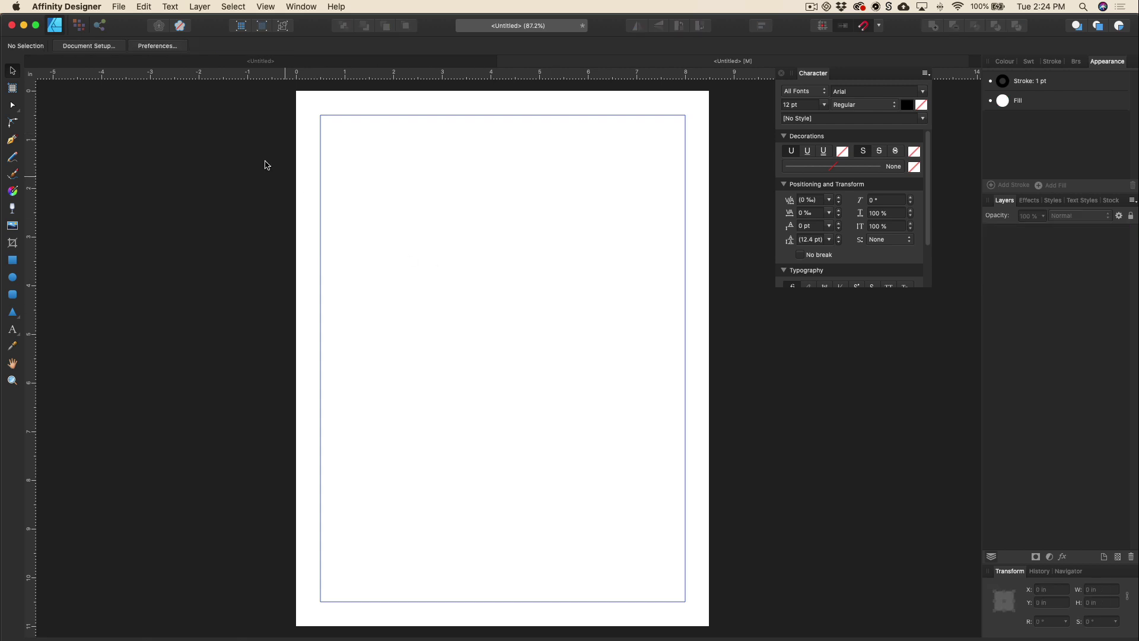
Step: Place the image Scan 2020-8-18 14.28.03 from the upper-left margin corner, about 7.74 in wide
click(122, 9)
click(133, 187)
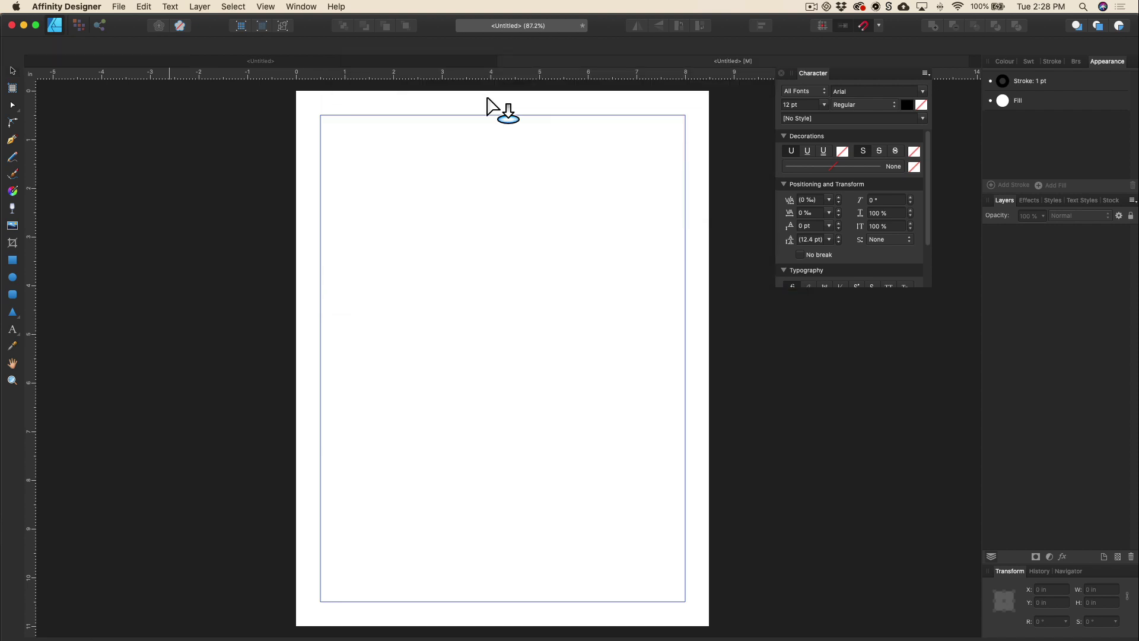
drag(323, 118, 730, 610)
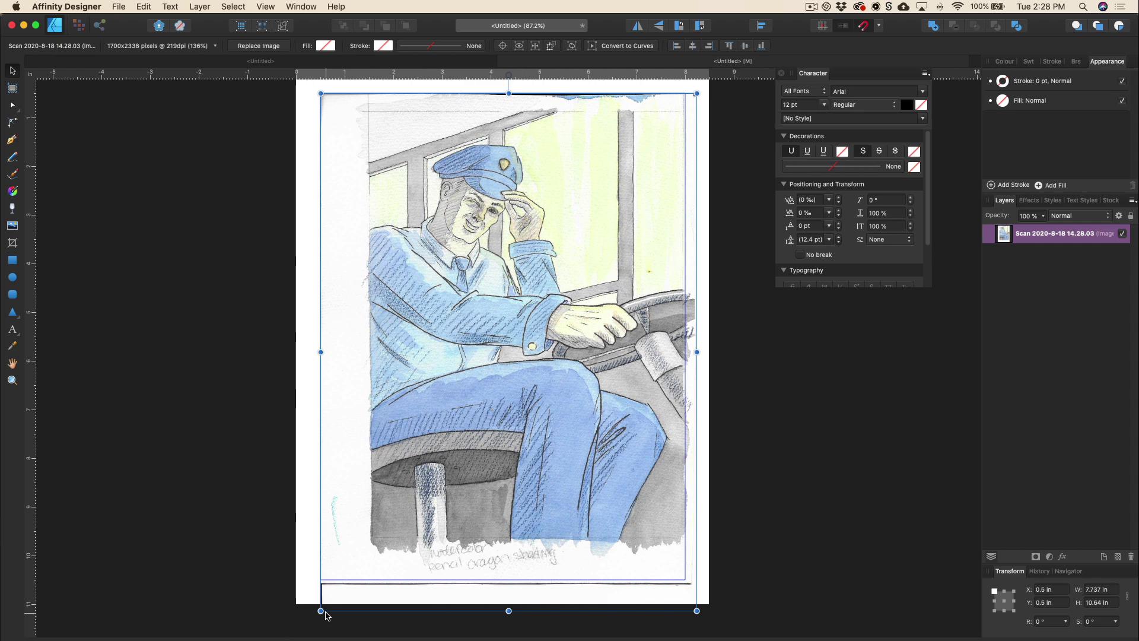
Step: Enlarge the scan proportionally to about 8.8 x 12.1 in and move it to about X -0.63 in, Y 0 in
drag(321, 611, 269, 597)
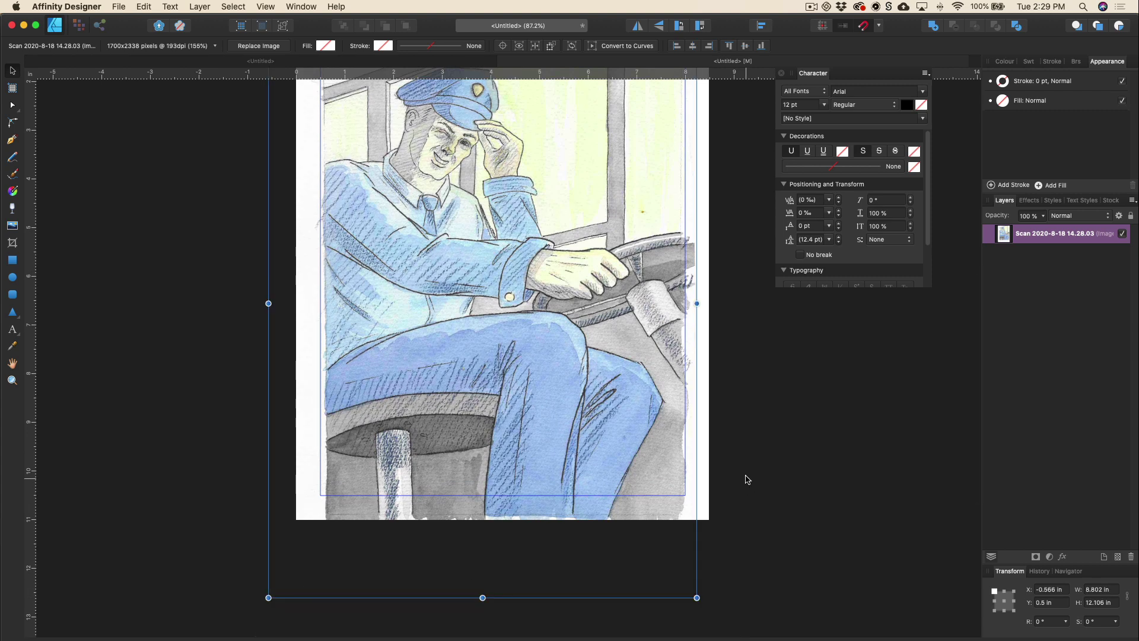
scroll(745, 476, up, 5)
scroll(746, 475, down, 2)
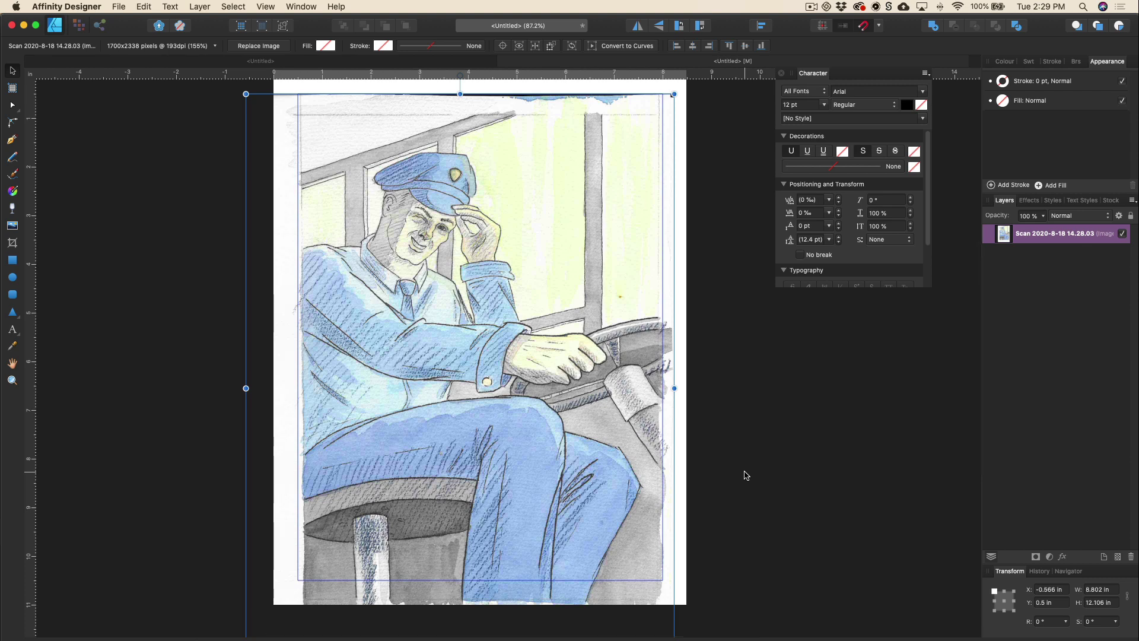
scroll(745, 475, up, 1)
drag(563, 259, 560, 244)
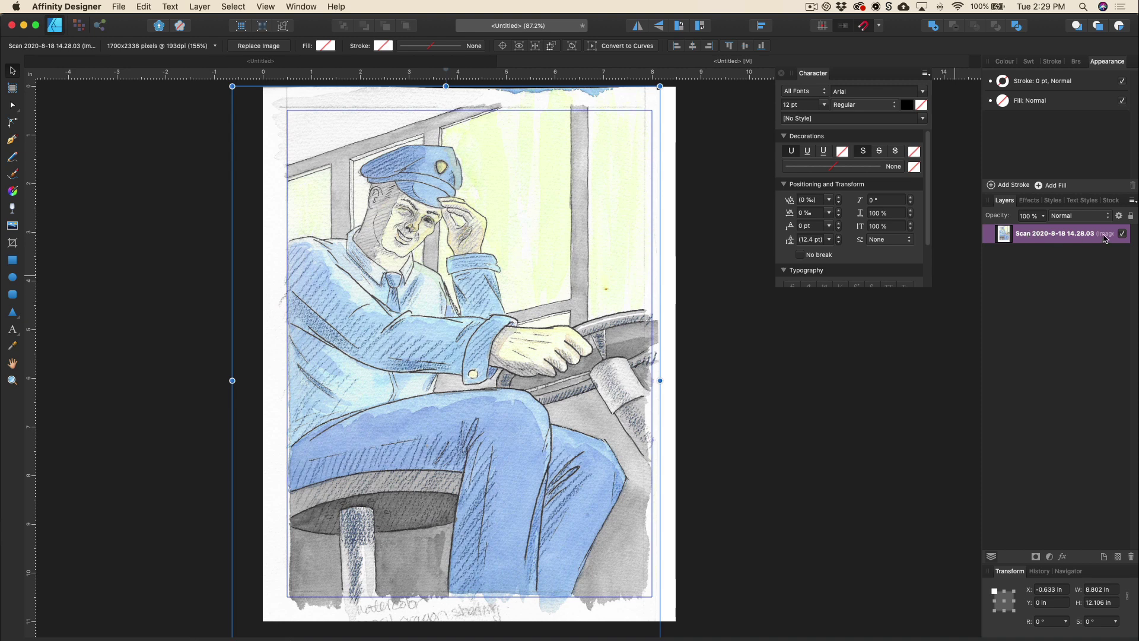
Step: Lock the scan's layer, lower its opacity to 20 %, and deselect it
click(1130, 216)
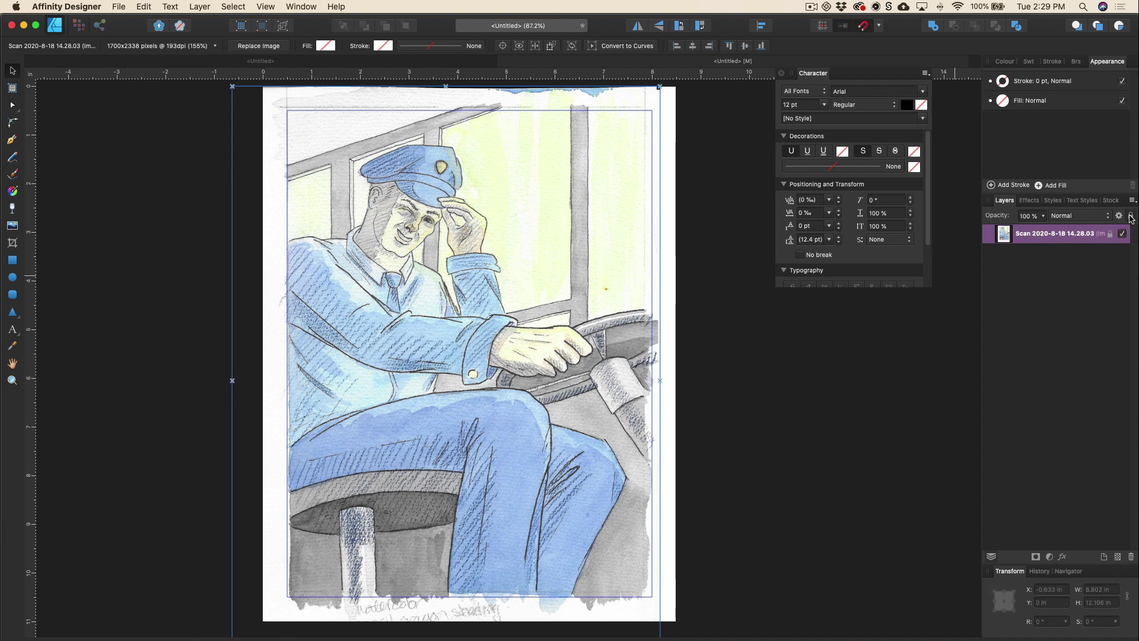
click(1042, 216)
drag(1043, 231, 961, 234)
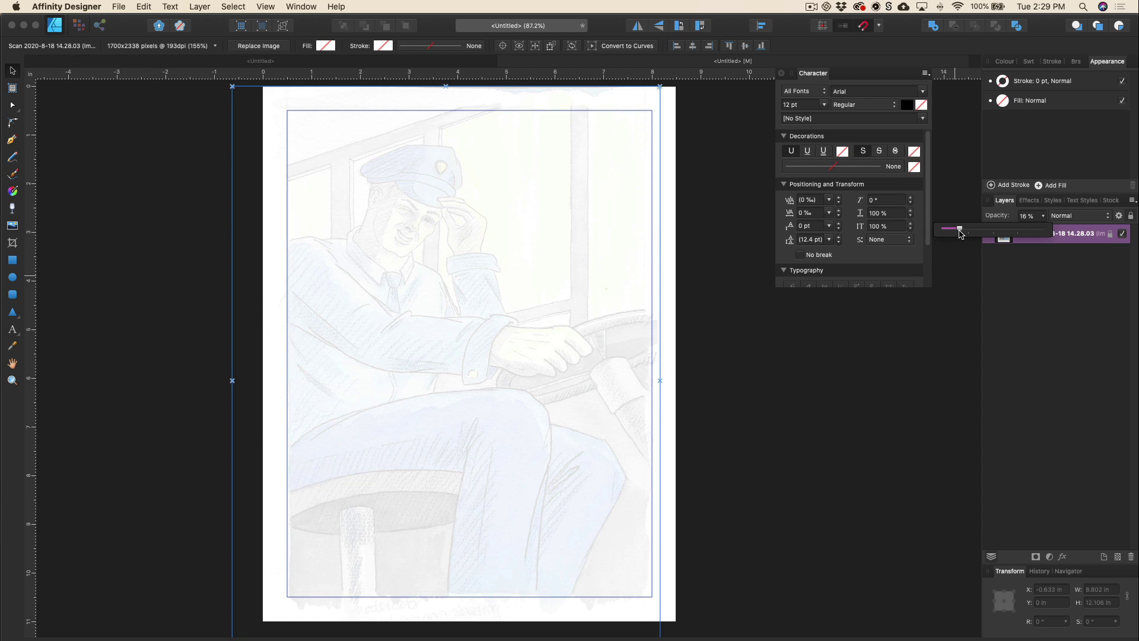
drag(961, 234, 965, 234)
click(729, 342)
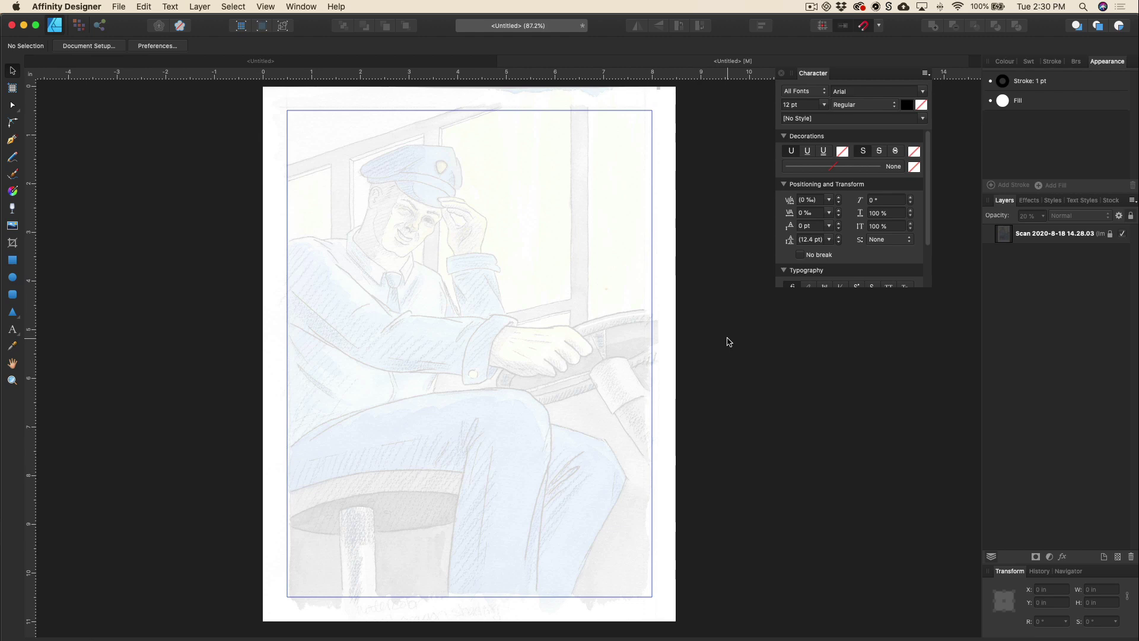
Step: Set the Pen tool's fill to none and check that the stroke is black at 1 pt
key(super+plus)
key(super+plus)
scroll(588, 319, up, 5)
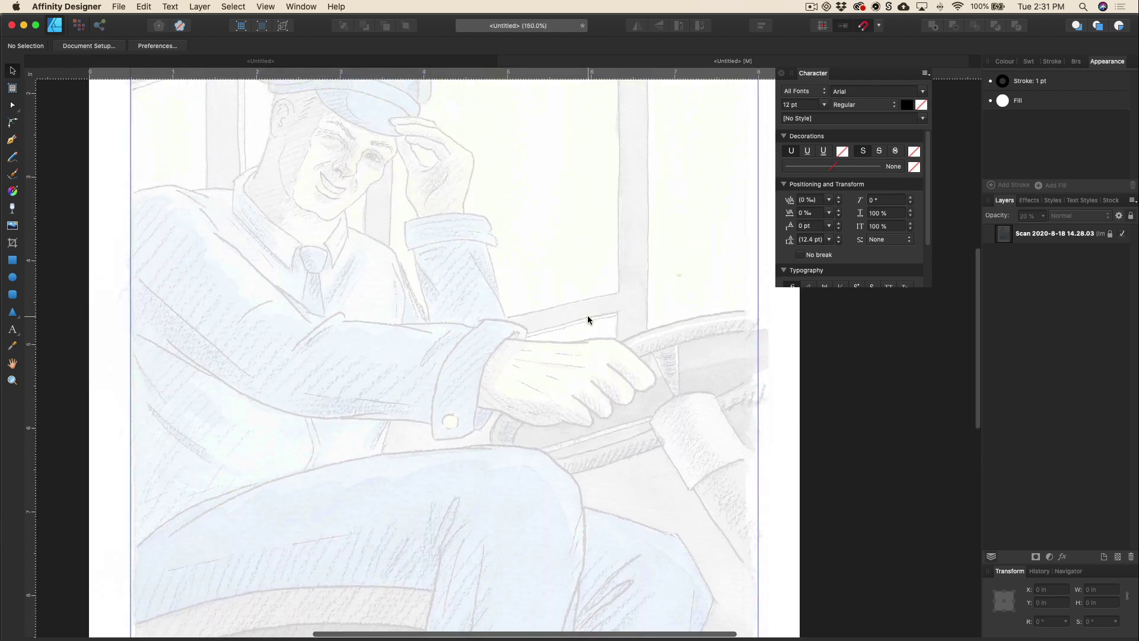
scroll(587, 320, up, 3)
scroll(587, 320, left, 2)
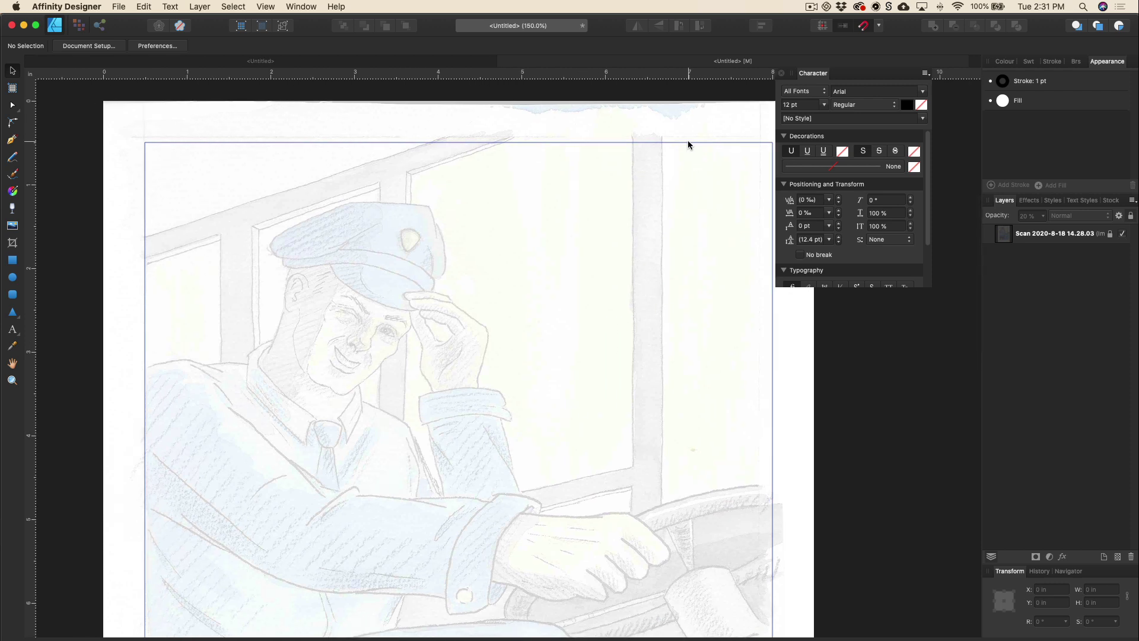
key(p)
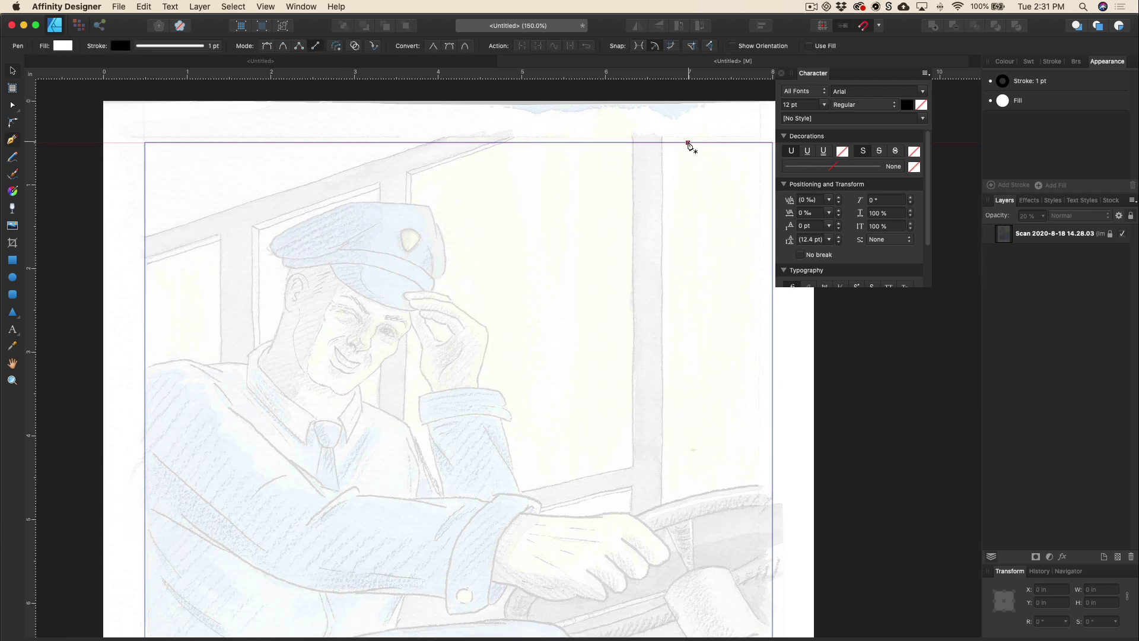
click(63, 46)
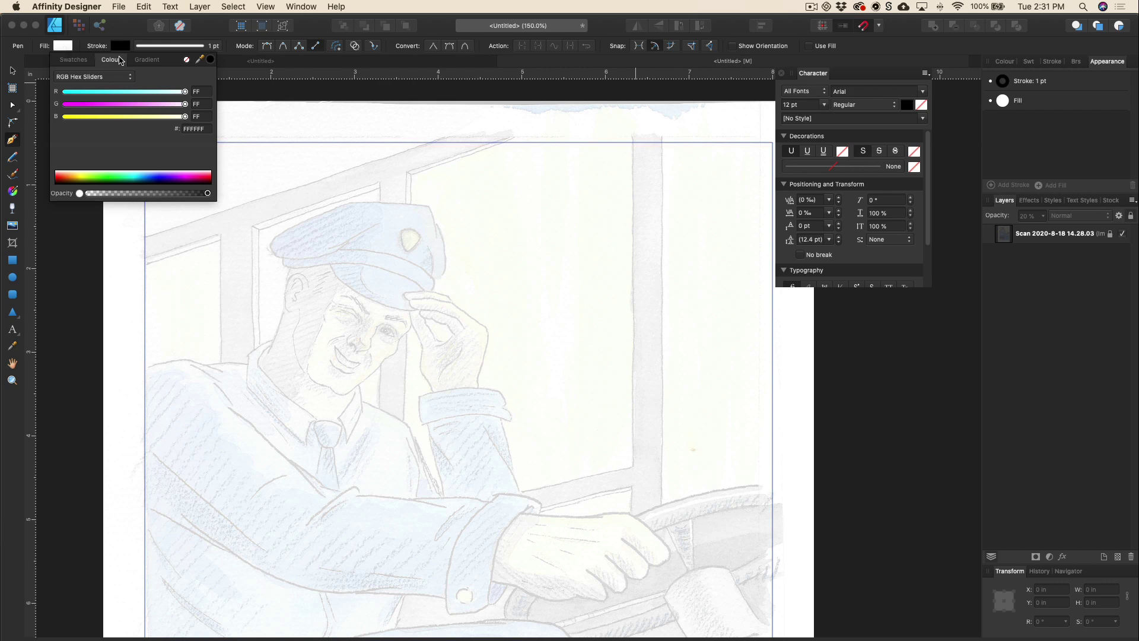
click(186, 60)
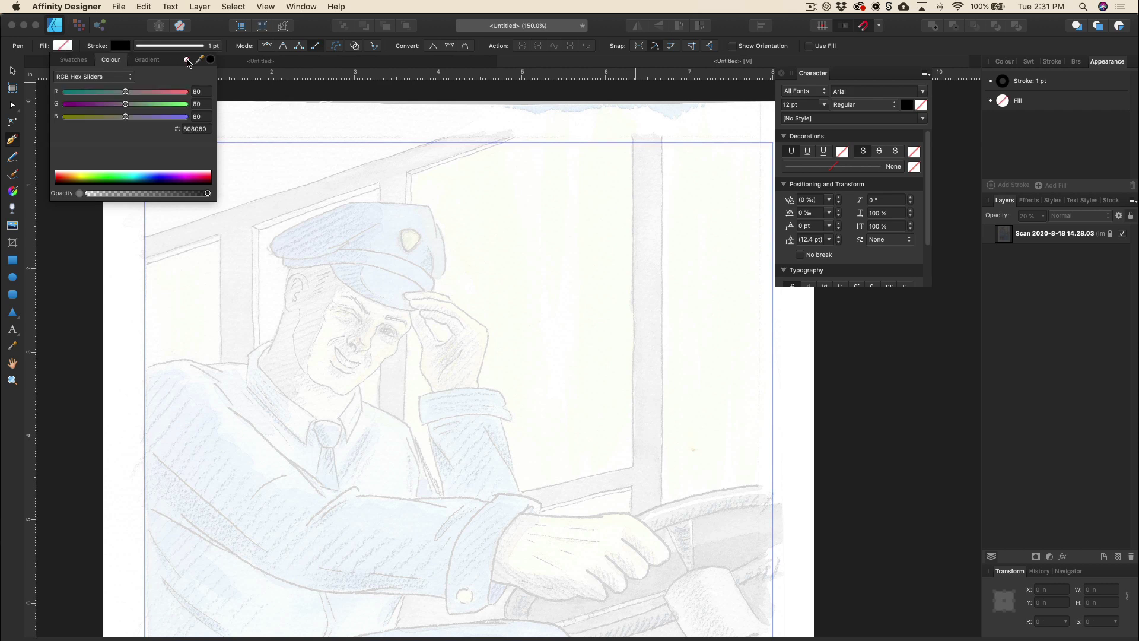
click(120, 46)
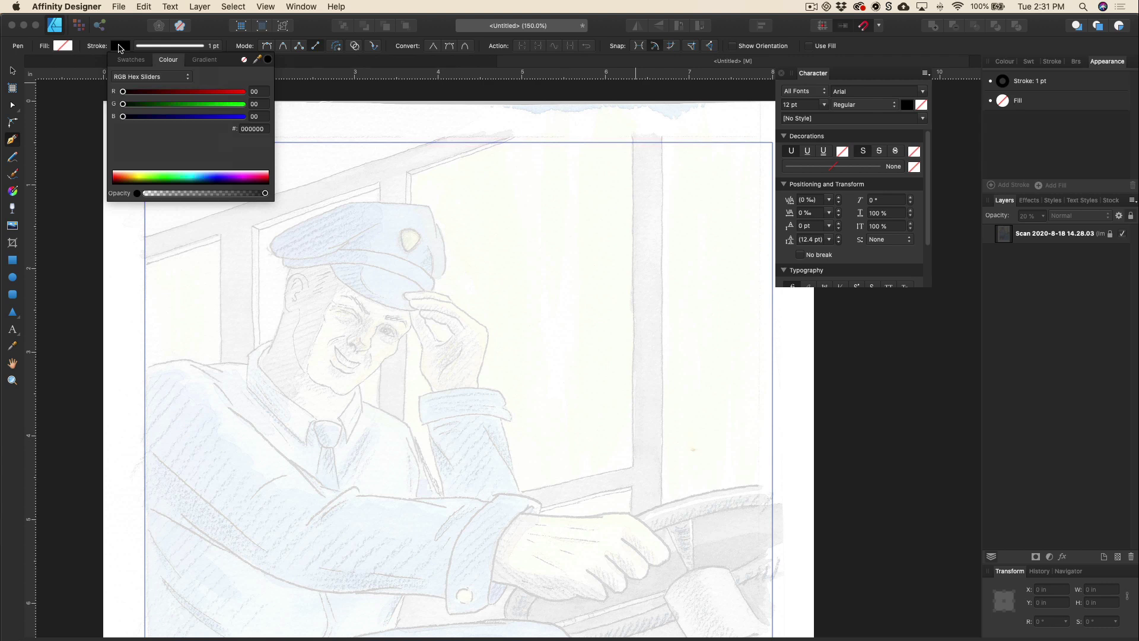
click(214, 48)
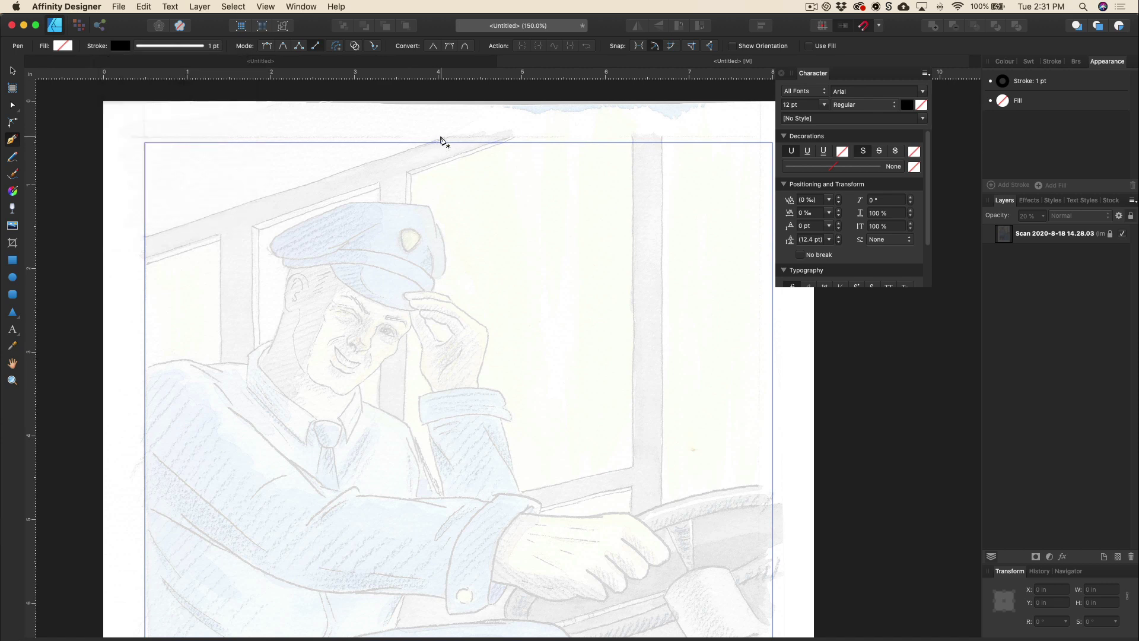
Step: Trace the upper edge of the slanted window beam from the top margin to the left margin with the Pen tool in Polygon mode
click(299, 48)
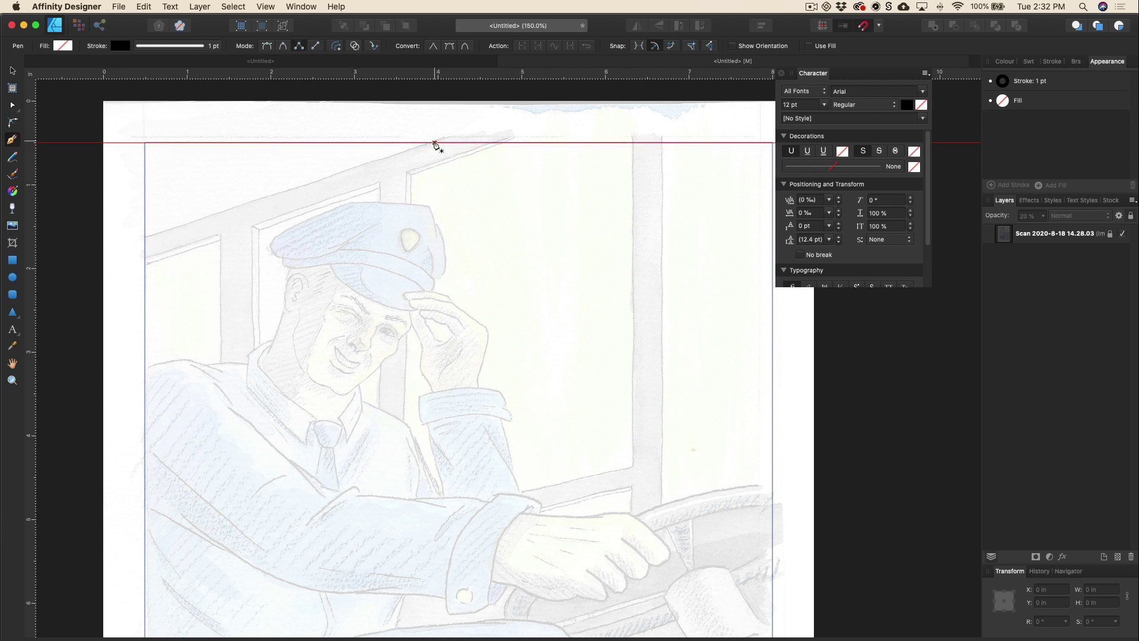
click(434, 143)
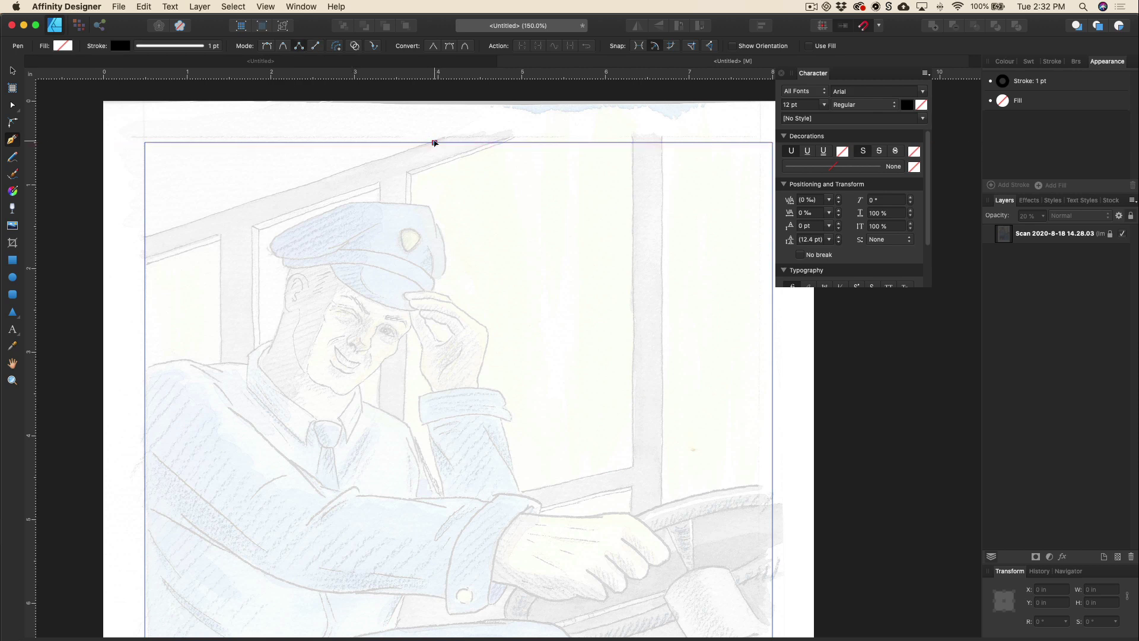
click(144, 238)
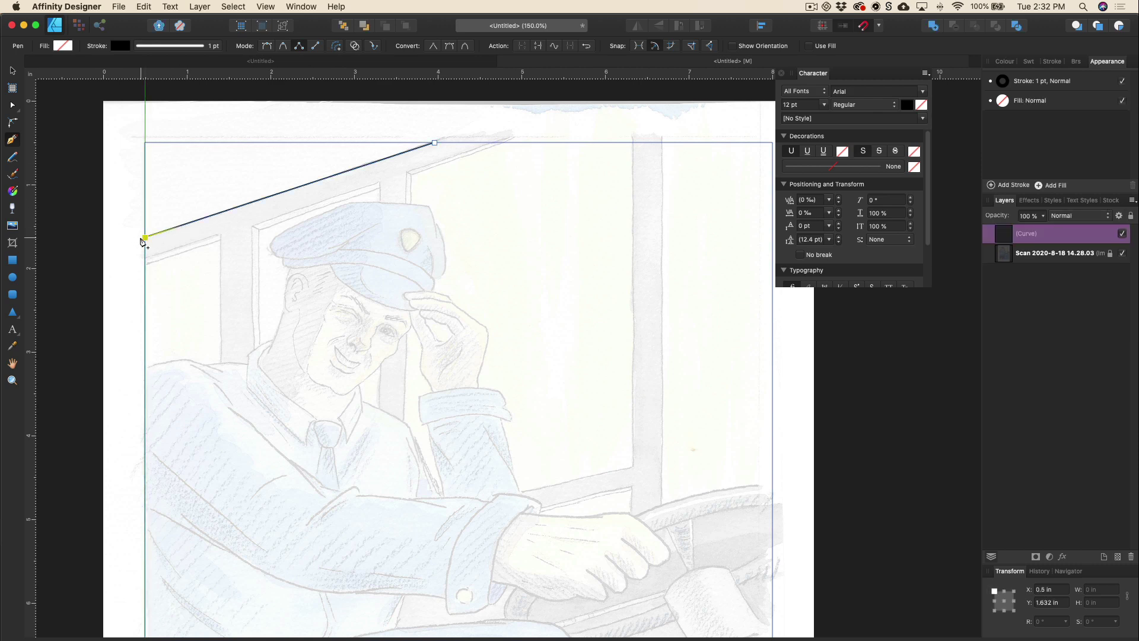
key(Escape)
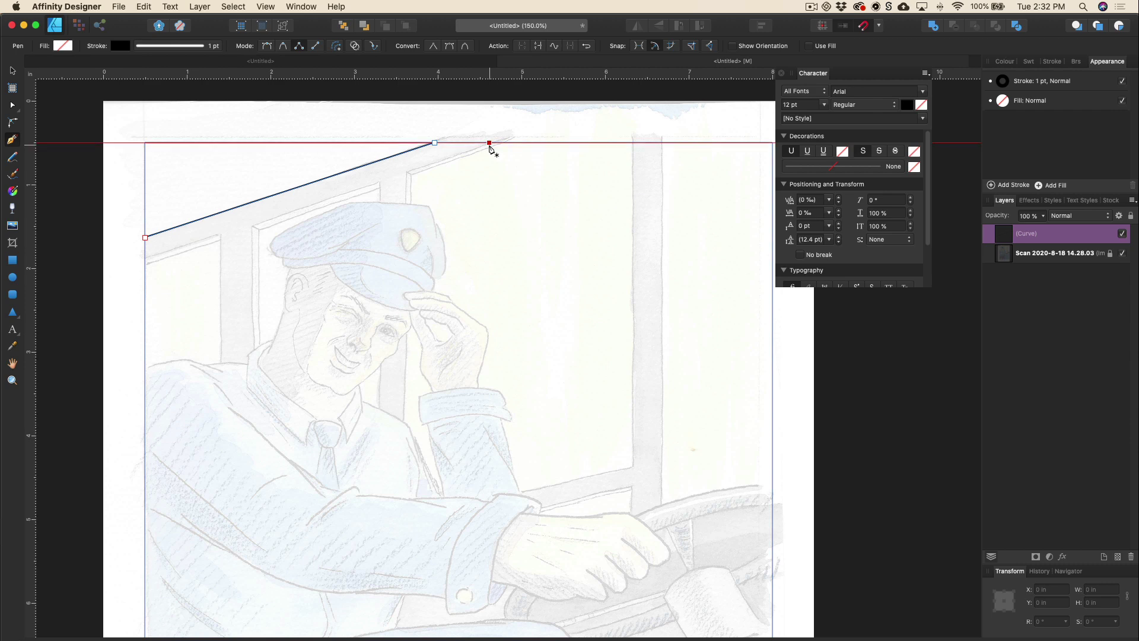
Step: Trace the slanted beam's lower edge and the two vertical posts beneath it as one open path from the top margin to the left margin
click(490, 143)
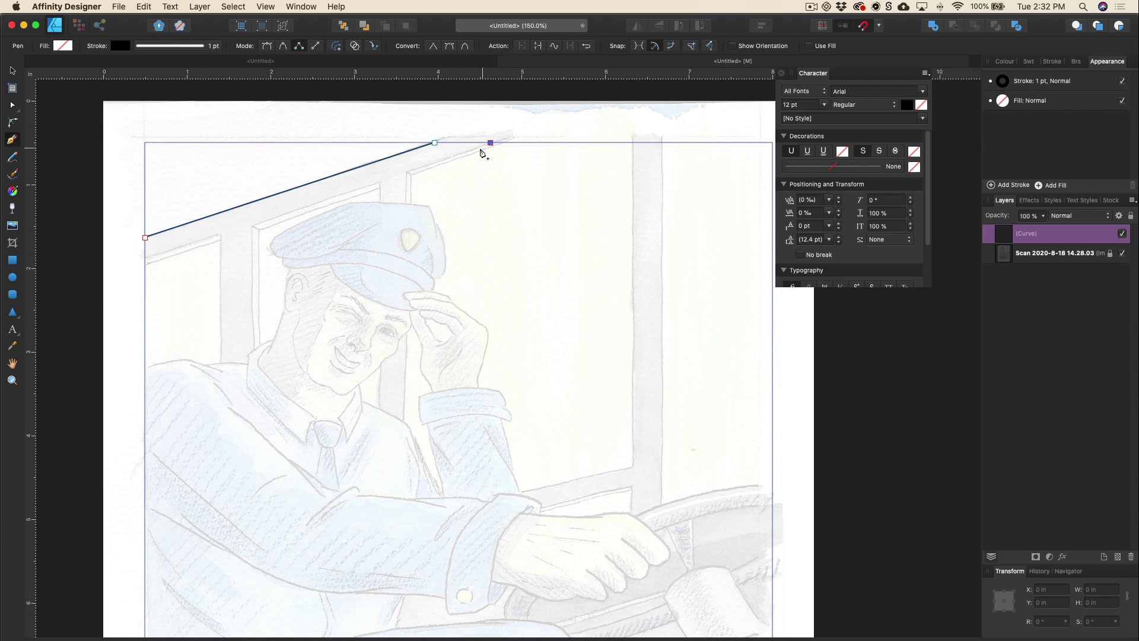
click(408, 173)
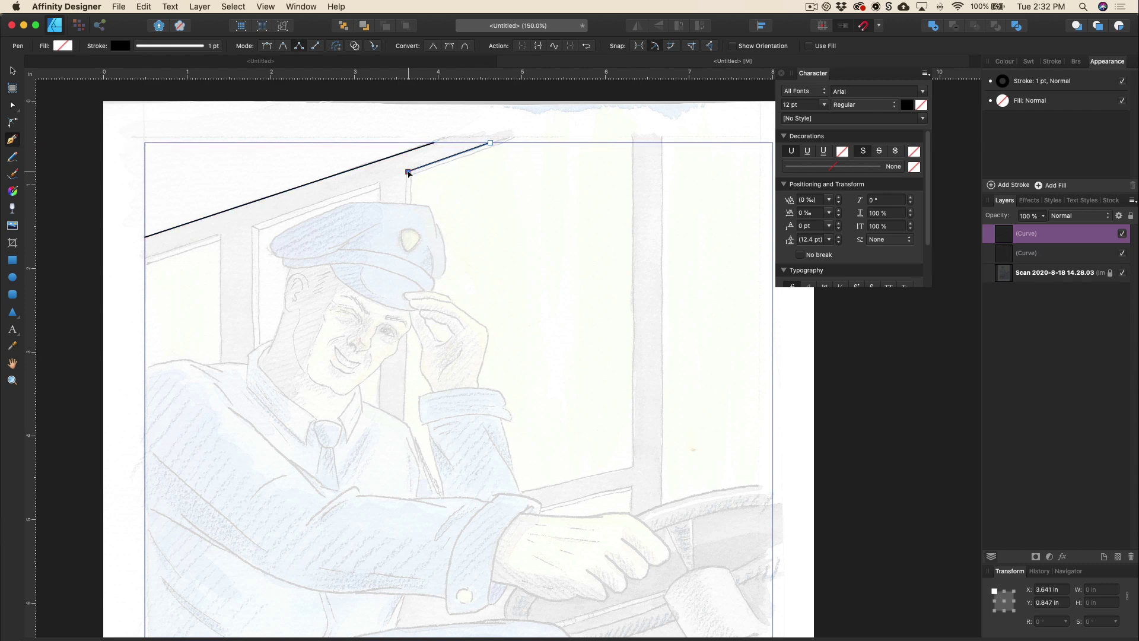
click(407, 442)
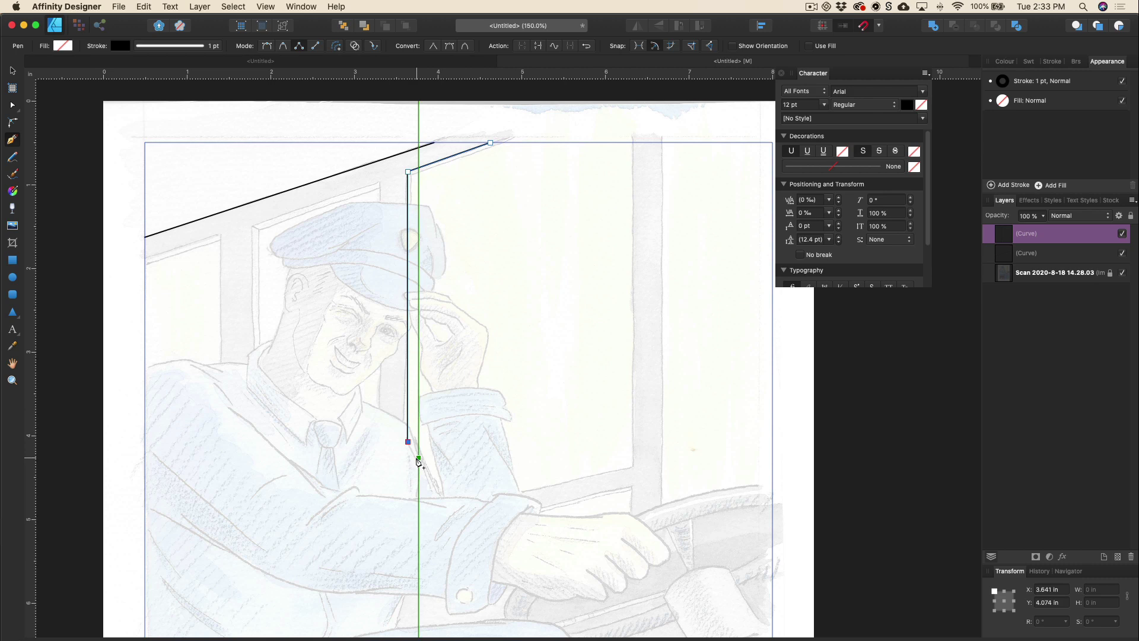
click(377, 426)
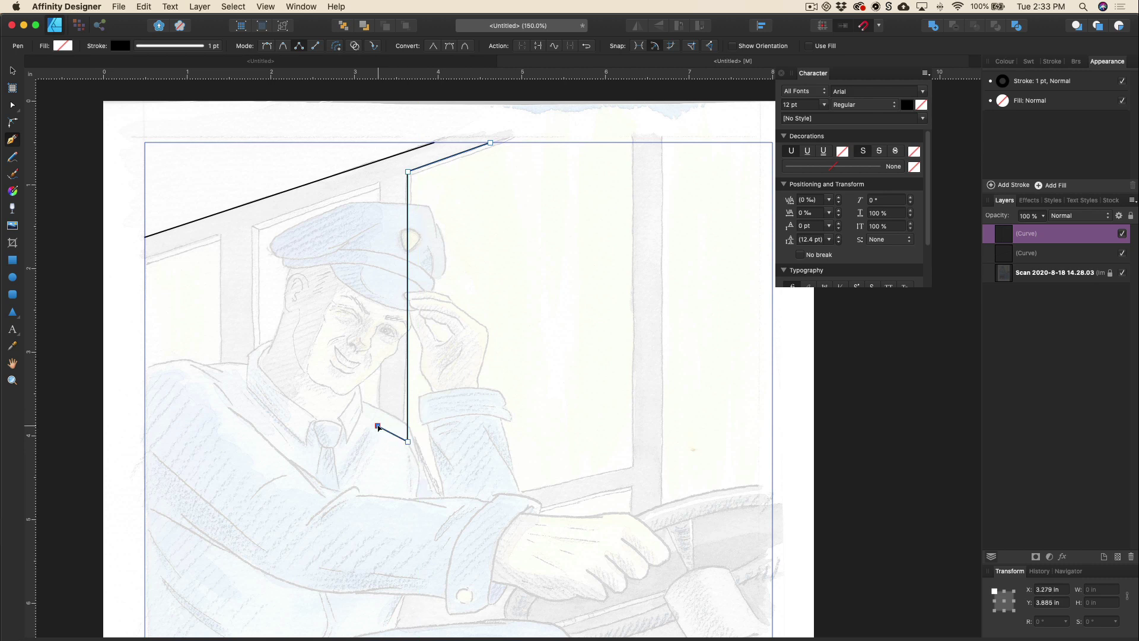
click(378, 181)
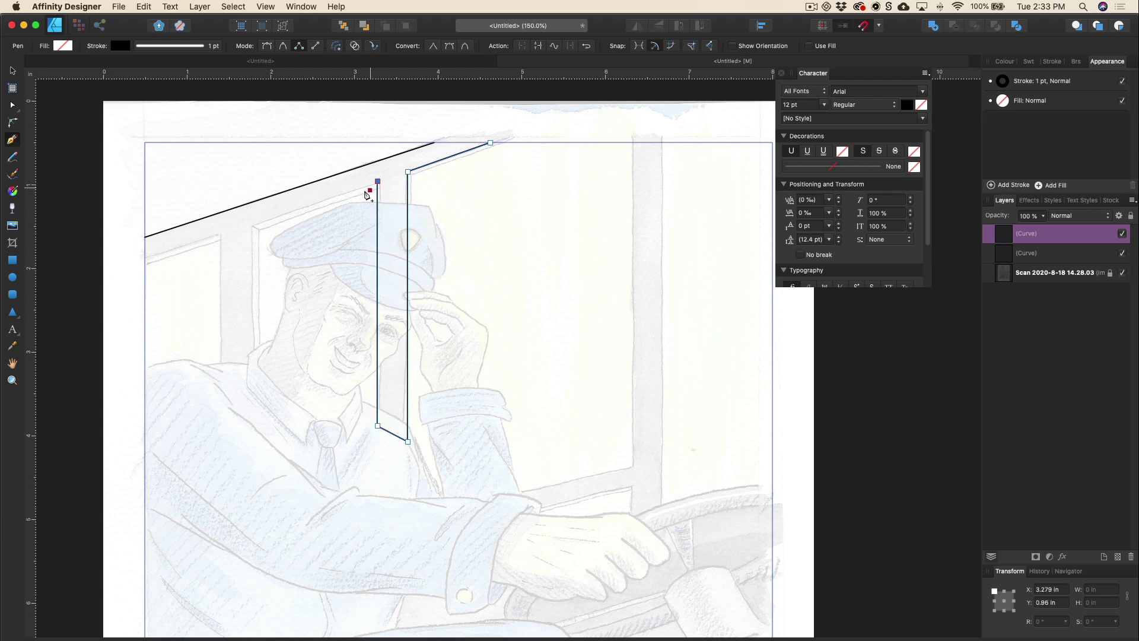
click(254, 226)
click(254, 391)
click(220, 389)
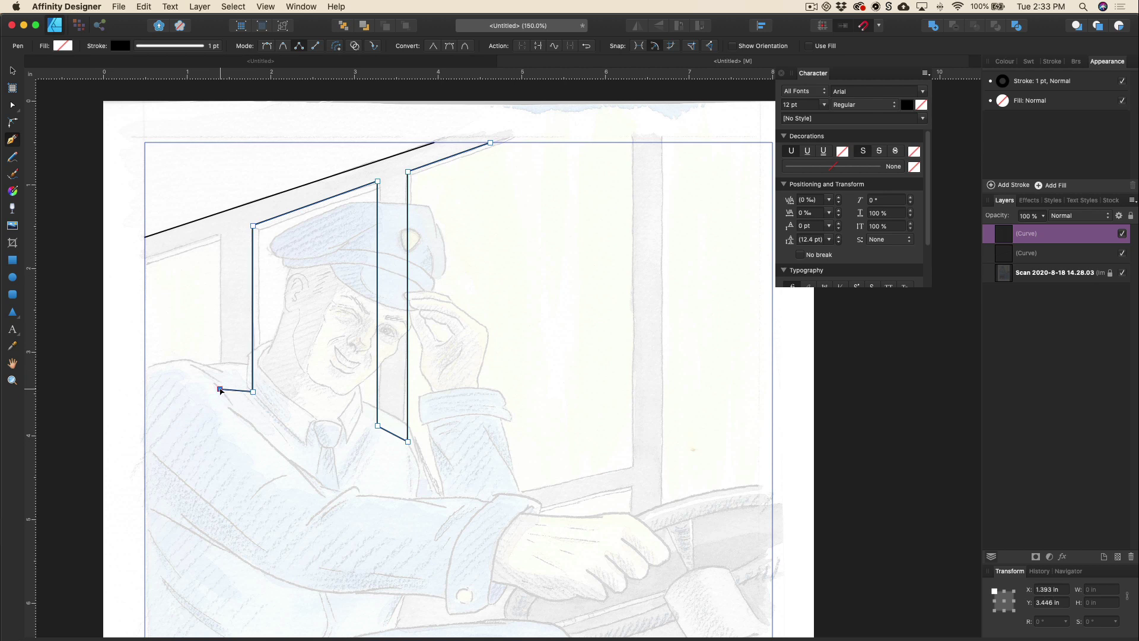
click(220, 237)
click(144, 265)
Step: With the Node tool, lower the top-left corner node of the post behind the face to about Y 1.01 in and nudge the path's left-margin end up slightly
key(super+equal)
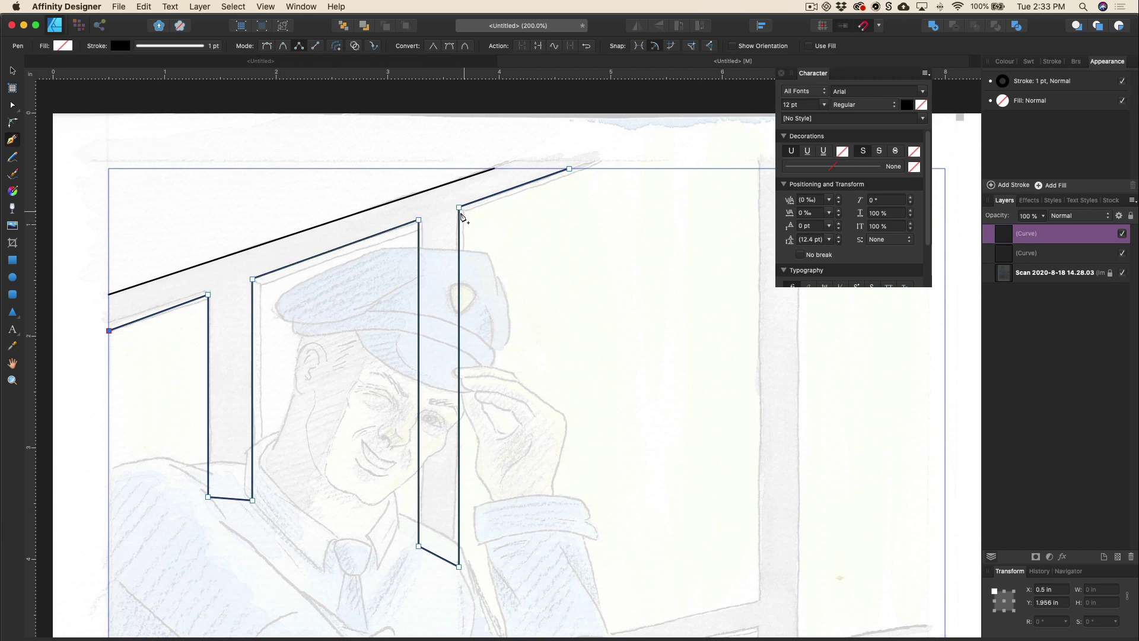
click(13, 106)
click(418, 220)
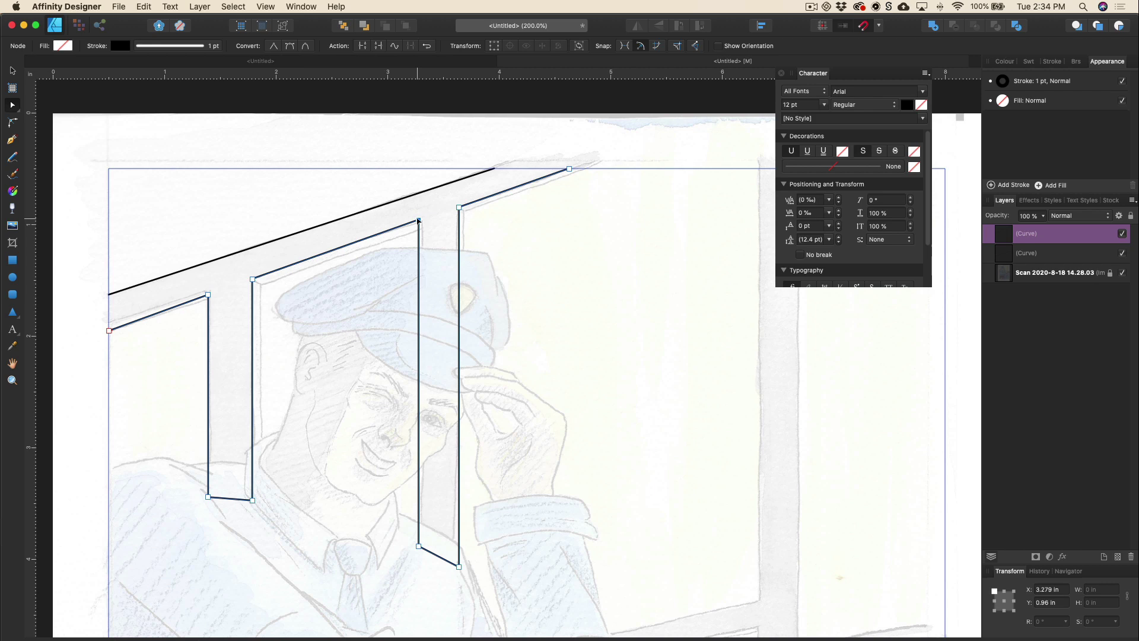
drag(420, 220, 420, 226)
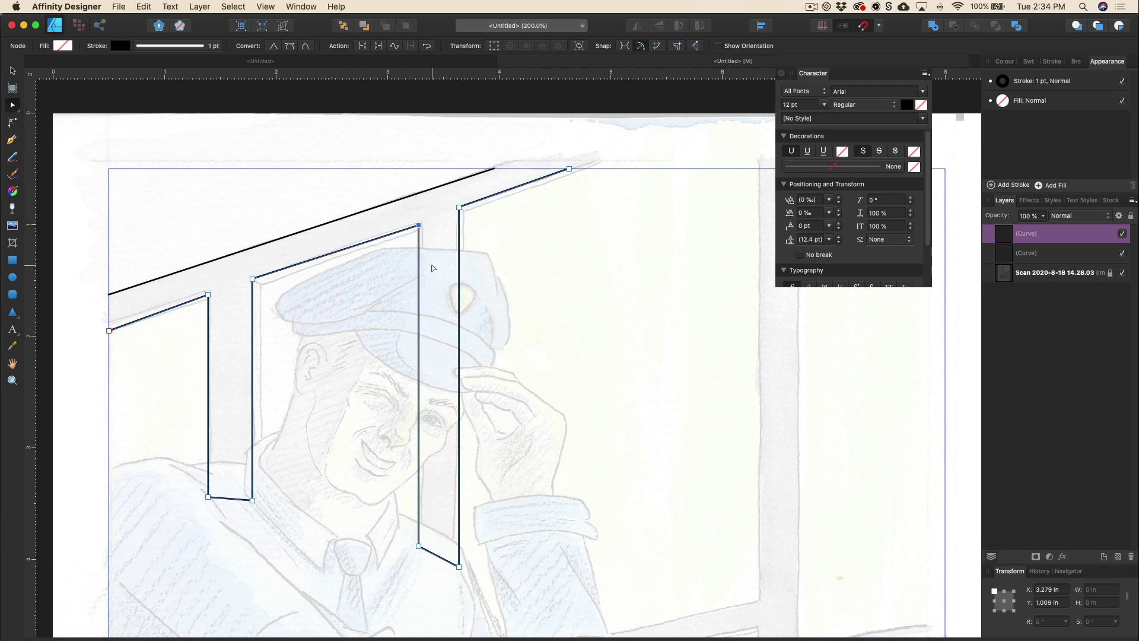
click(109, 330)
mouse_move(109, 331)
mouse_down()
mouse_move(109, 368)
mouse_move(108, 328)
mouse_up()
scroll(107, 329, down, 2)
click(122, 312)
key(super+minus)
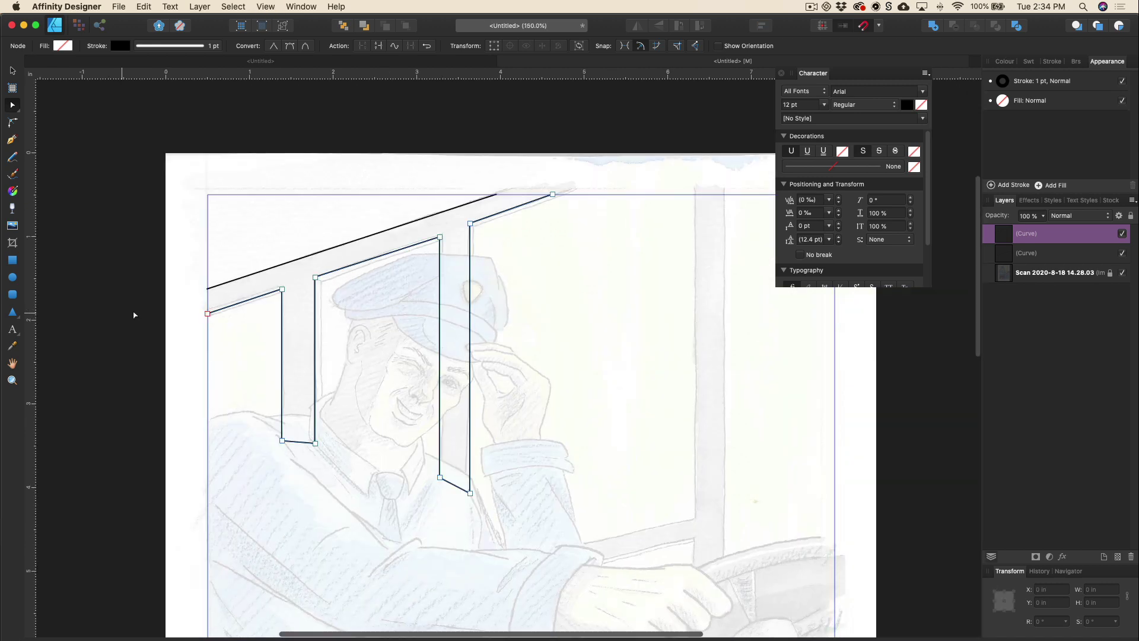
Step: Trace the tall window post above the steering wheel and its slanted crossbar as one closed polygon, about 2.0 x 4.6 in
scroll(390, 374, right, 2)
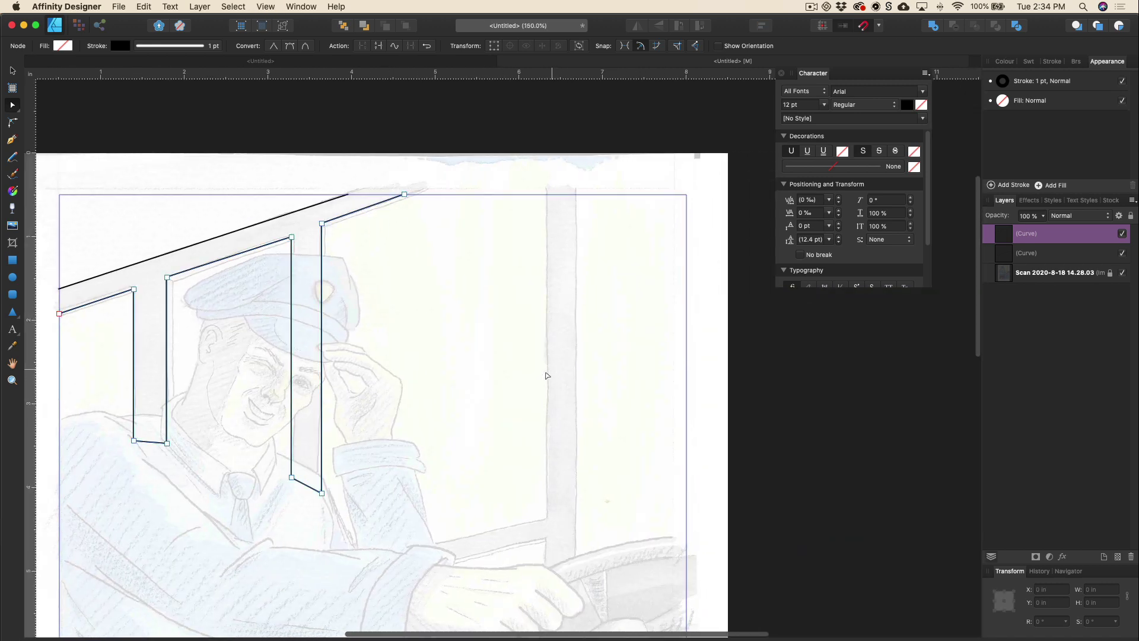
scroll(522, 365, left, 2)
scroll(522, 365, down, 1)
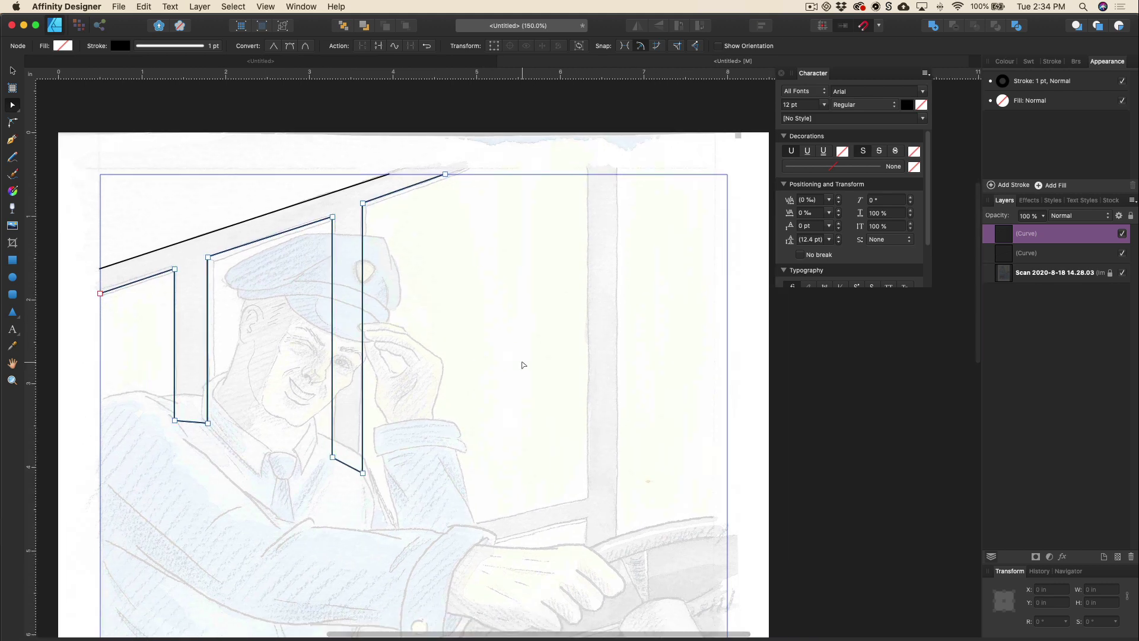
key(p)
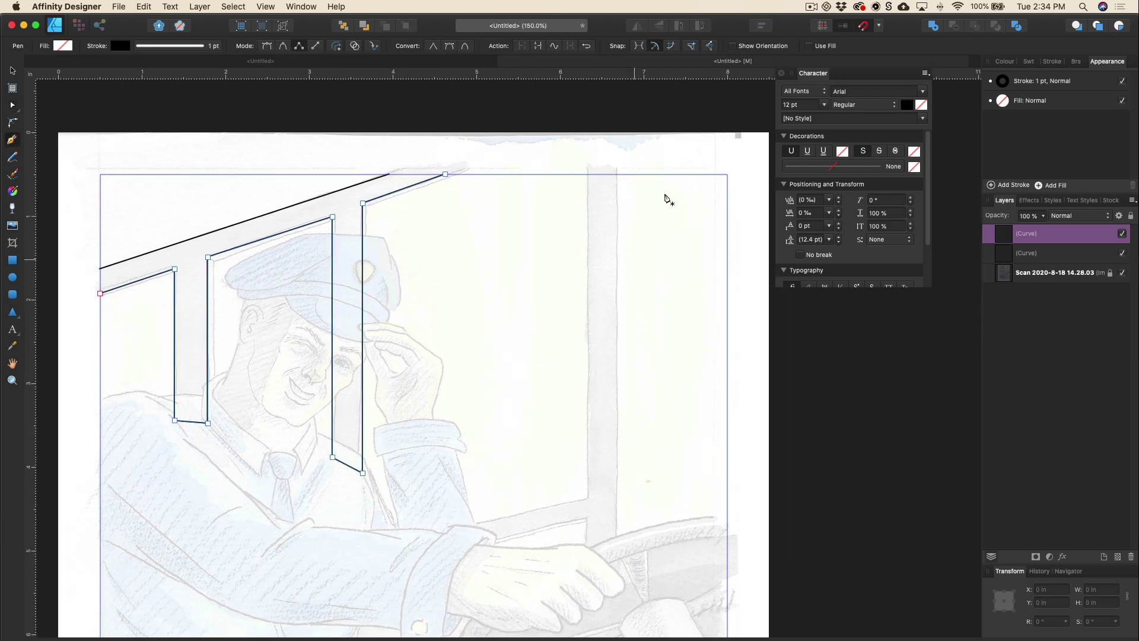
click(588, 174)
scroll(572, 313, down, 3)
click(587, 435)
click(451, 463)
click(457, 484)
click(586, 455)
click(586, 493)
click(618, 483)
click(618, 111)
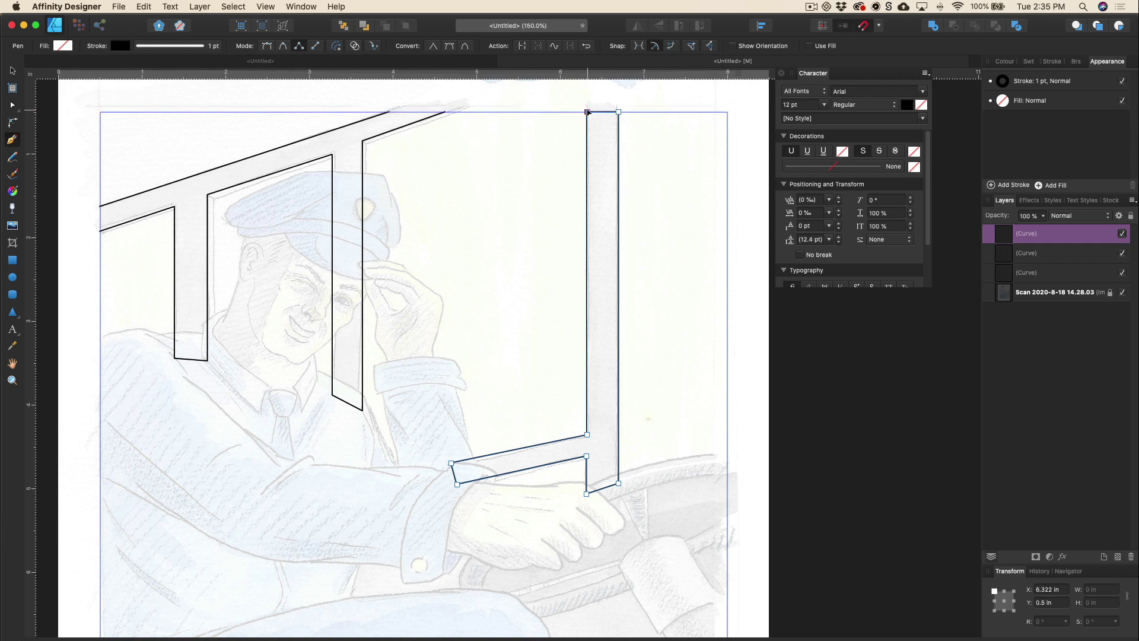
Step: Rename each of the three traced curve layers as window
key(super+minus)
scroll(532, 264, down, 5)
scroll(530, 265, right, 2)
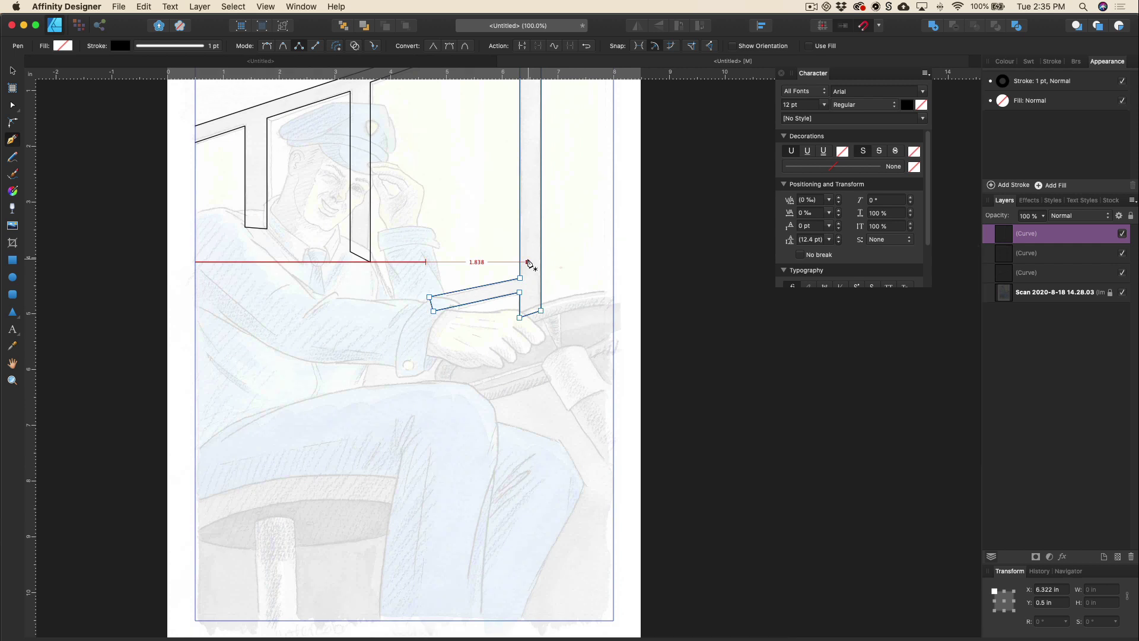
scroll(528, 262, up, 3)
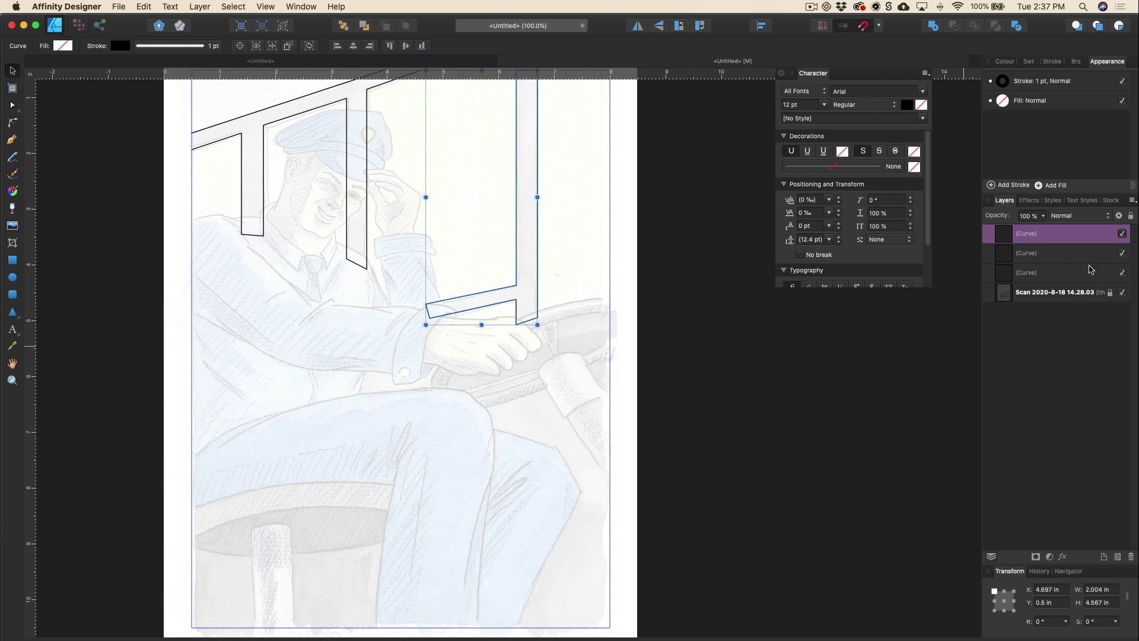
double_click(1026, 235)
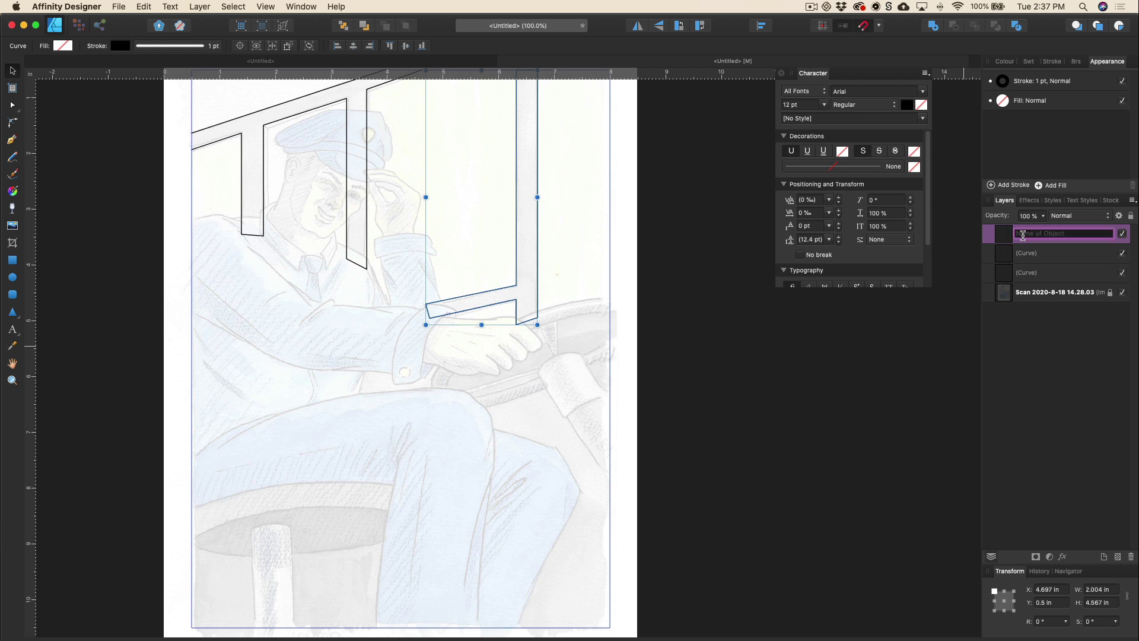
text(W)
key(Return)
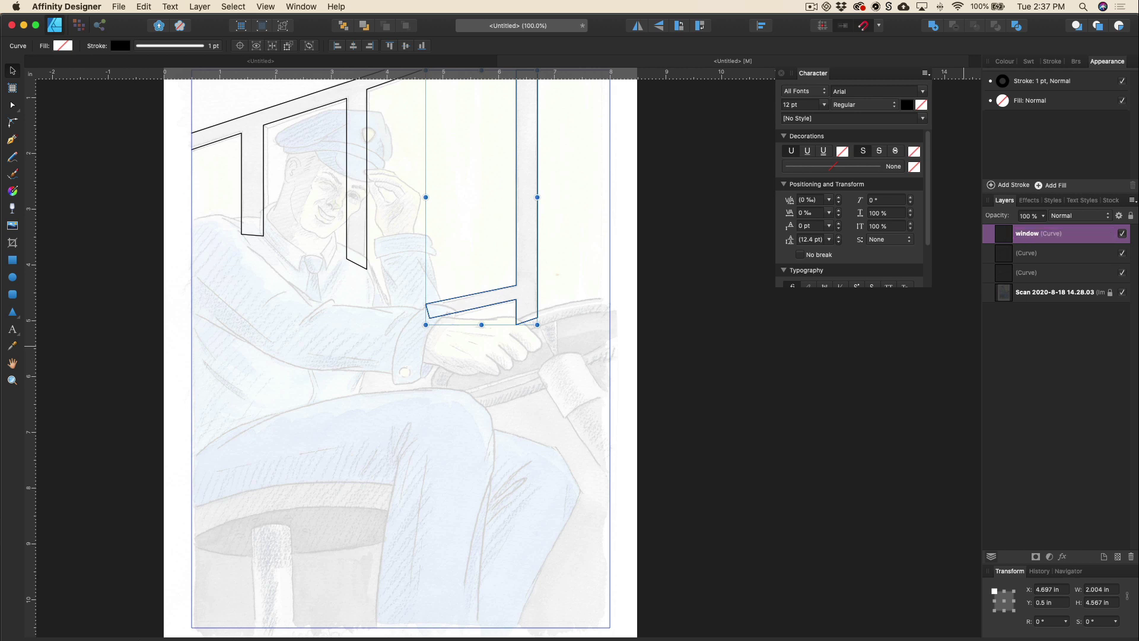
click(1027, 255)
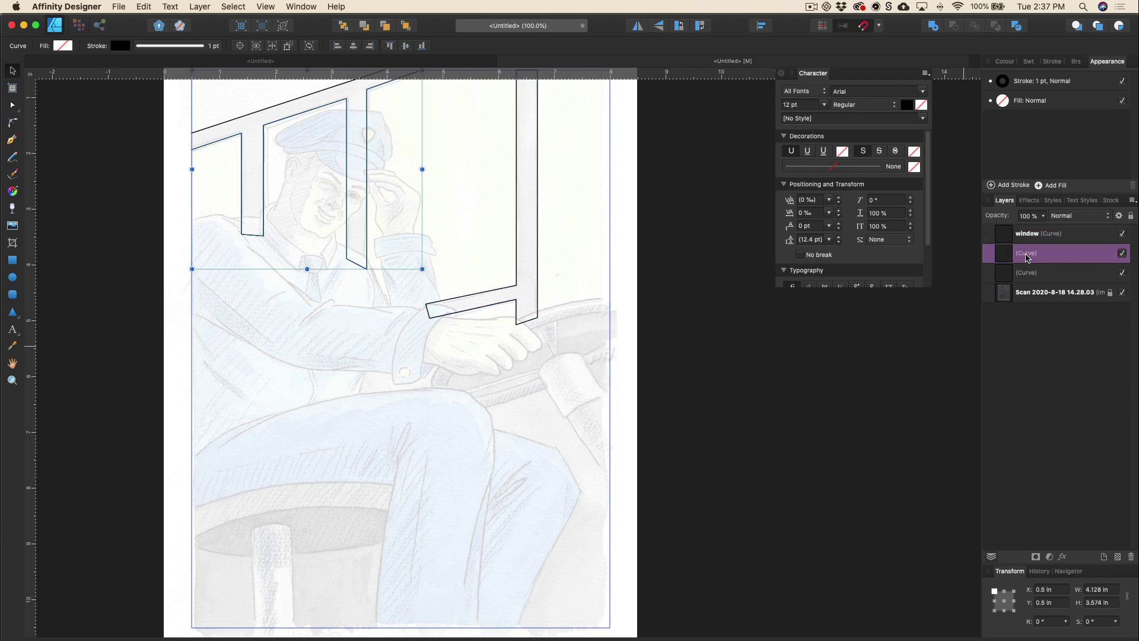
double_click(1027, 255)
text(window)
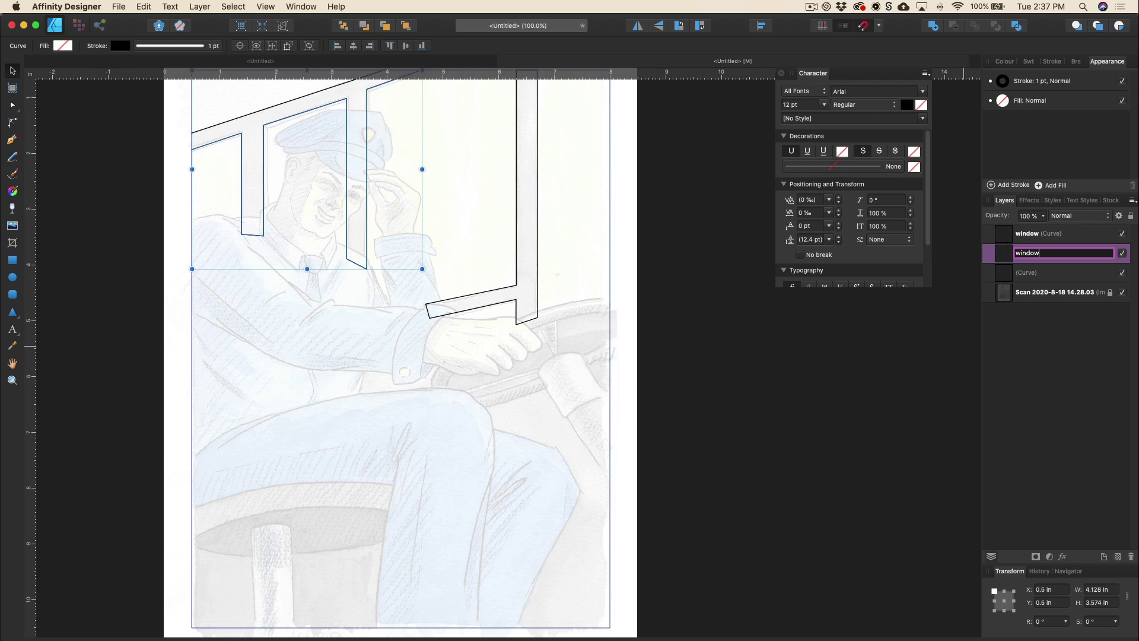
key(Return)
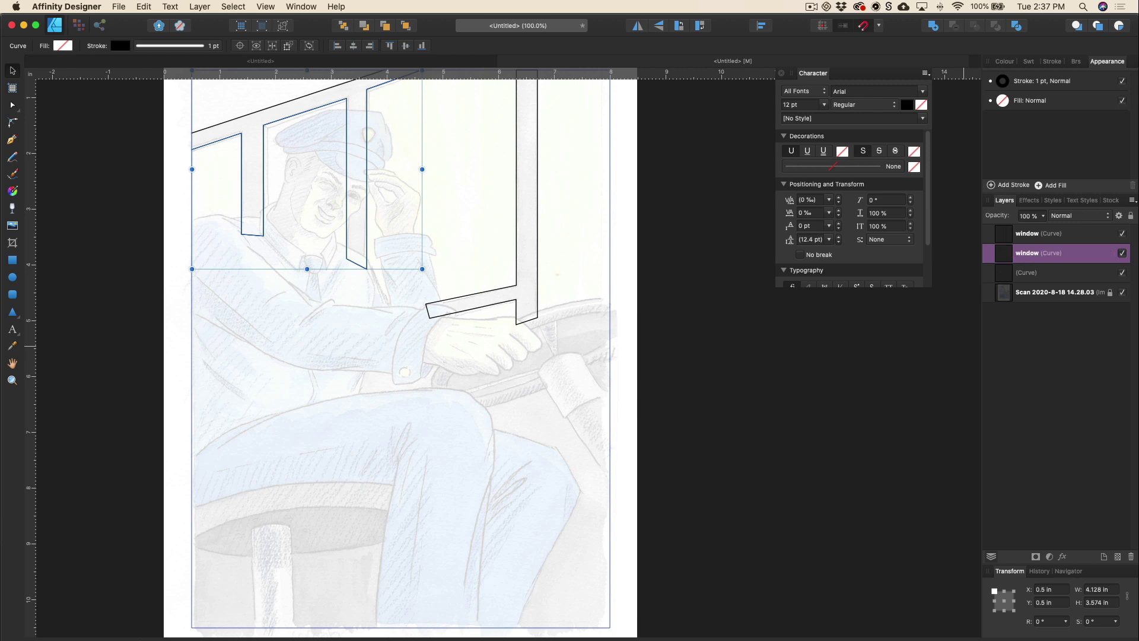
click(1025, 274)
double_click(1024, 273)
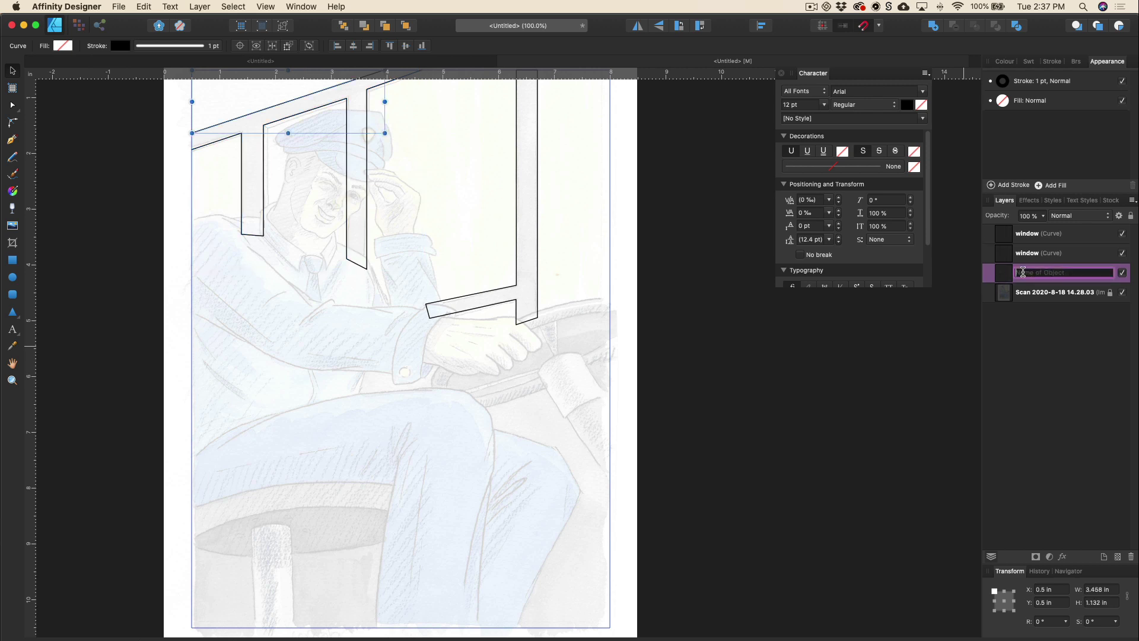
text(window)
key(Return)
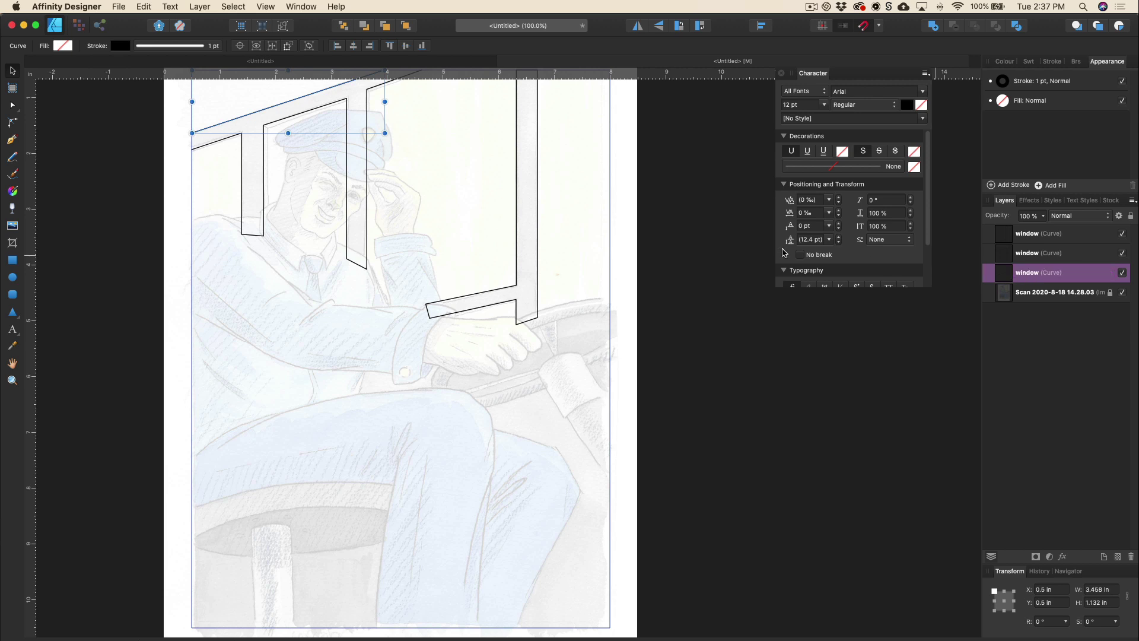
Step: Lock the three window layers
click(1131, 216)
click(1103, 253)
click(1131, 216)
click(1108, 235)
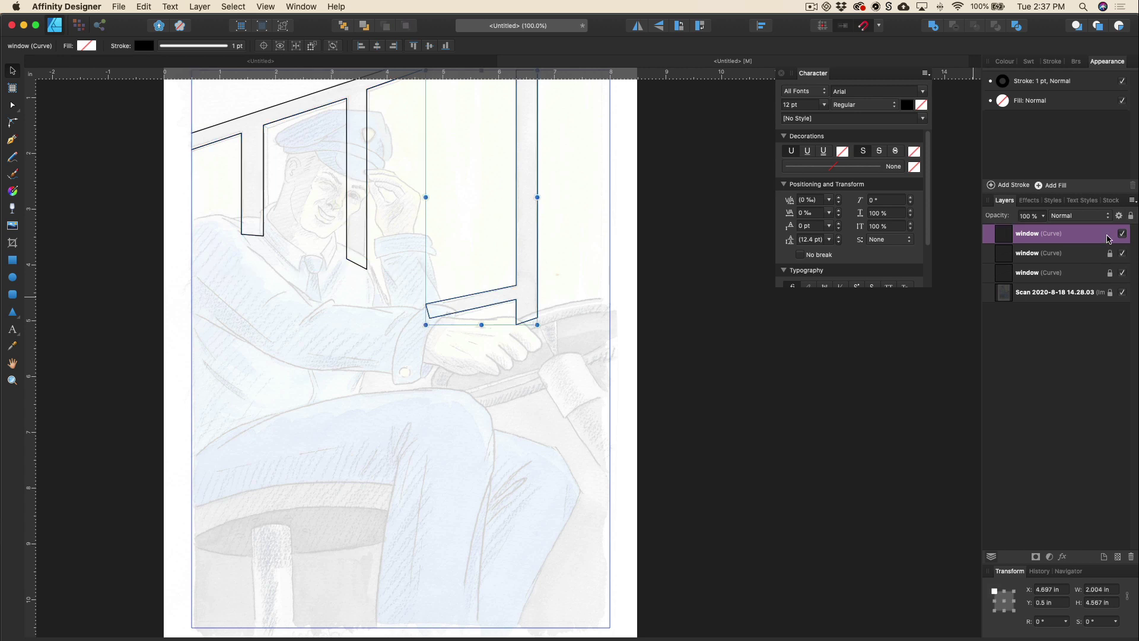
click(1131, 215)
Step: Hide the three window layers to leave only the scan visible around the driver's head
scroll(564, 265, up, 3)
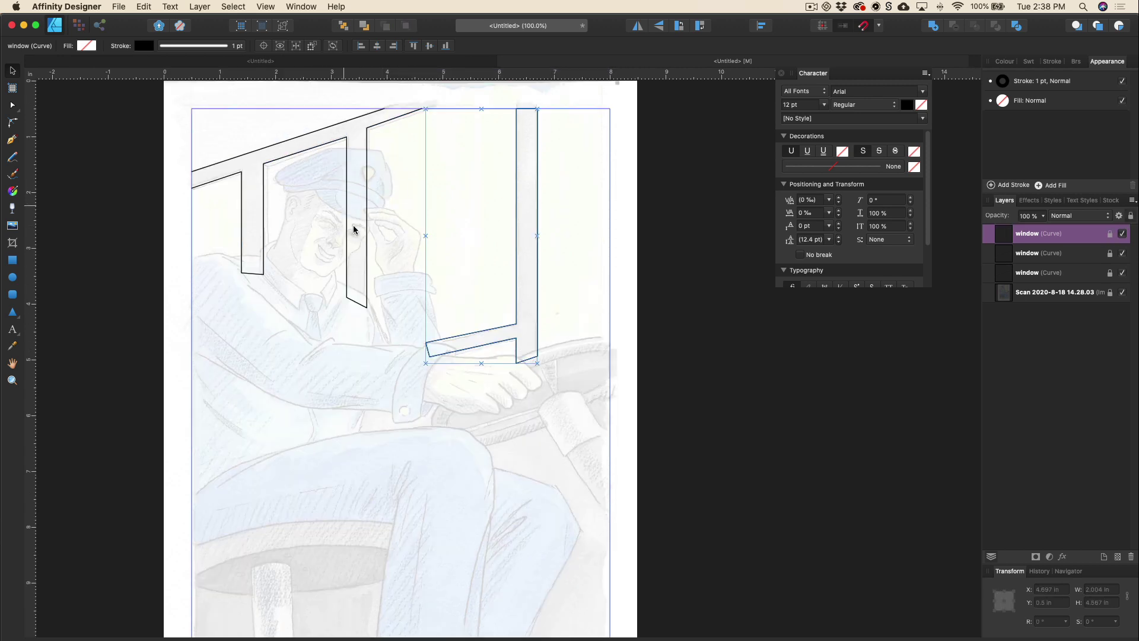
scroll(331, 251, up, 1)
scroll(330, 252, left, 1)
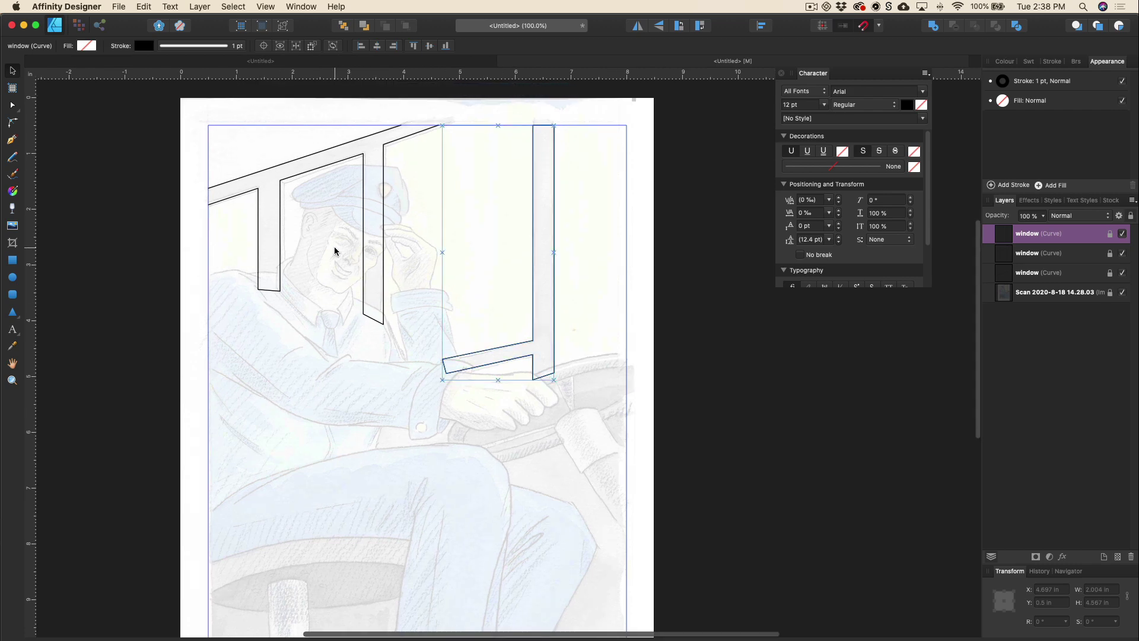
key(super+equal)
key(super+equal)
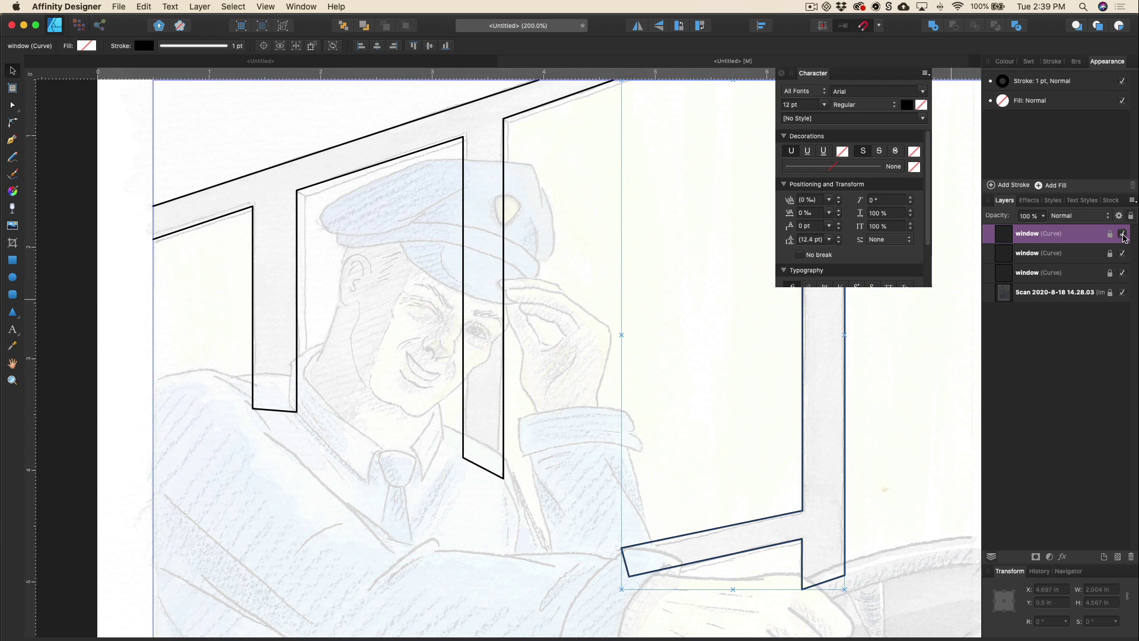
click(1123, 233)
click(1122, 254)
click(1121, 273)
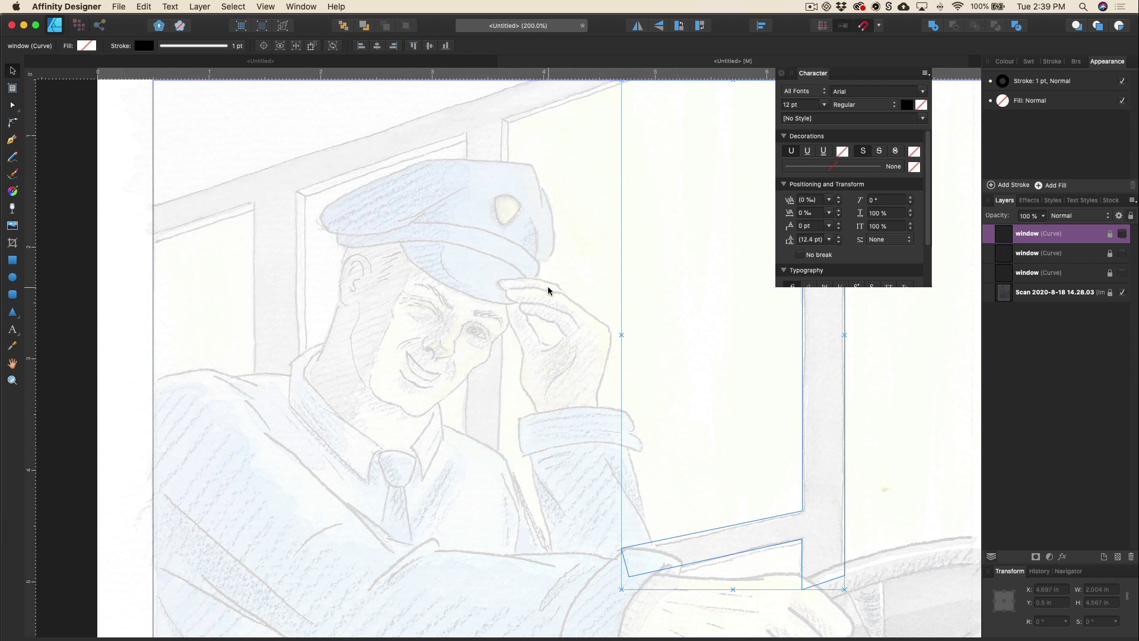
Step: In Pen Mode, start a curved path at the back of the collar and draw it up the neck to a smooth node below the ear
key(p)
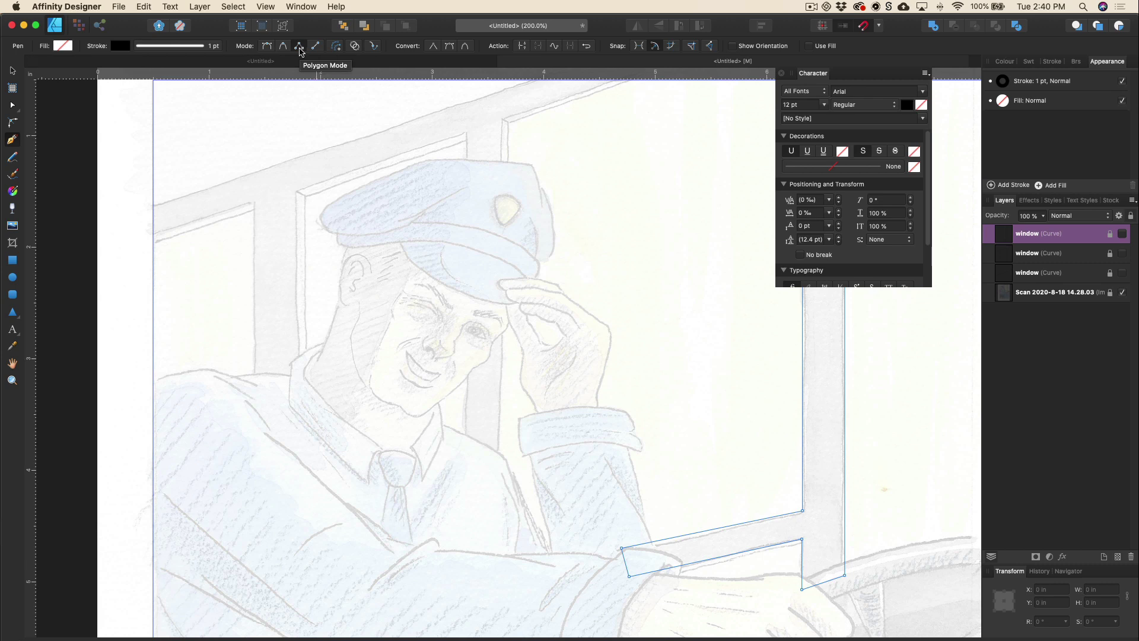
click(265, 47)
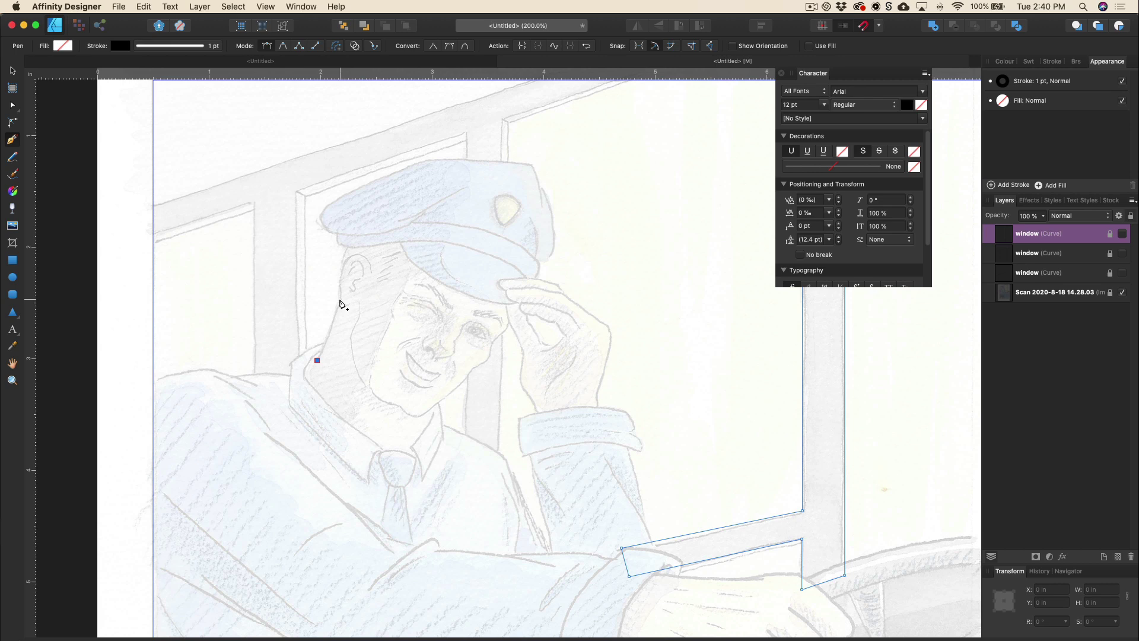
mouse_move(339, 299)
mouse_down()
mouse_move(343, 268)
mouse_move(346, 285)
mouse_up()
drag(344, 284, 344, 284)
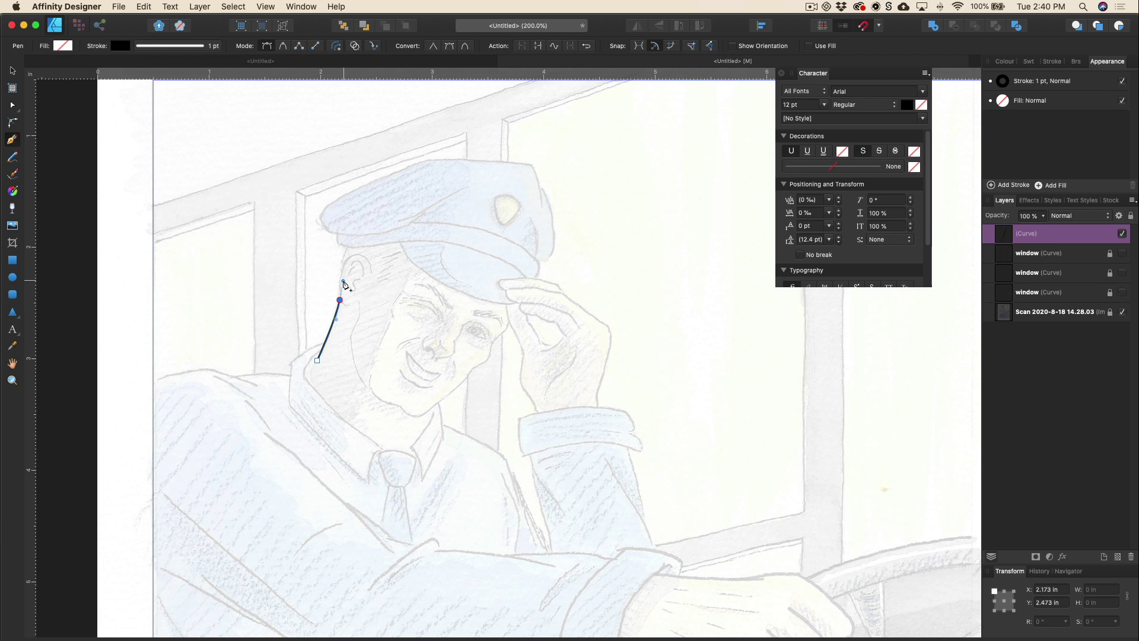
Step: Extend the head curve up behind the ear and over the back of the skull beneath the cap, ending in a smooth node
key(super+equal)
key(super+equal)
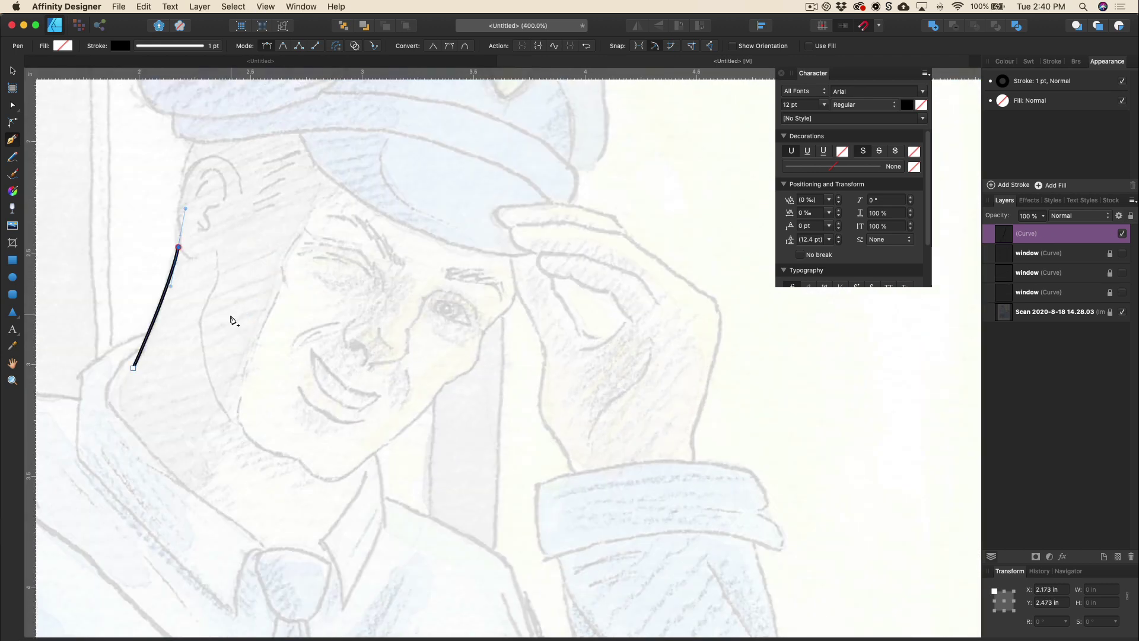
scroll(230, 319, left, 5)
scroll(234, 318, up, 5)
scroll(226, 385, left, 6)
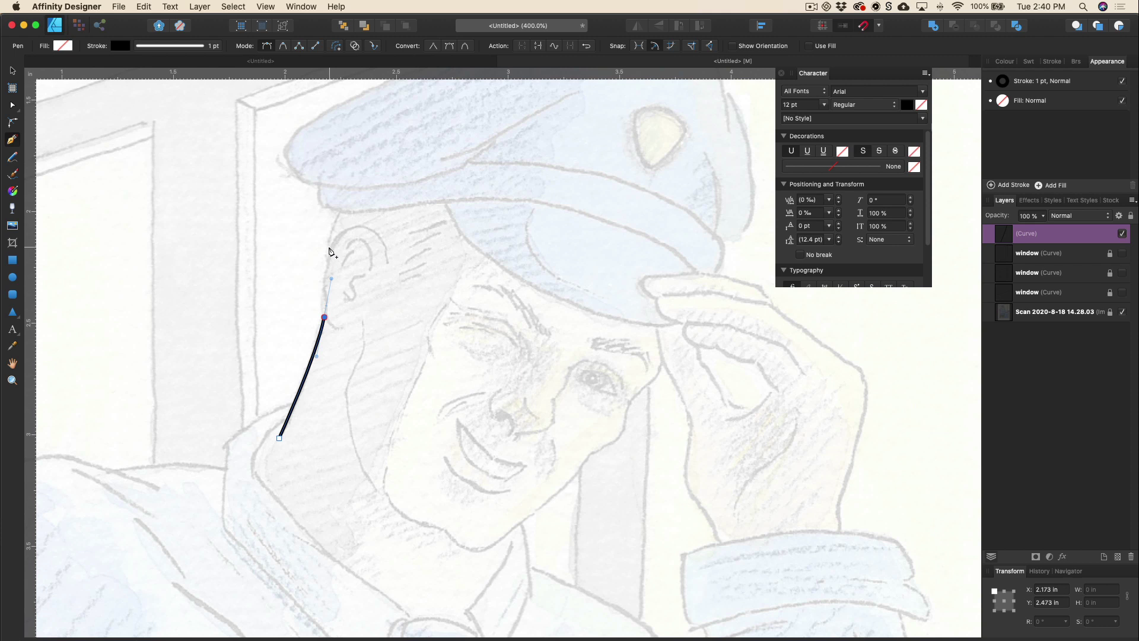
click(331, 245)
drag(379, 159, 421, 141)
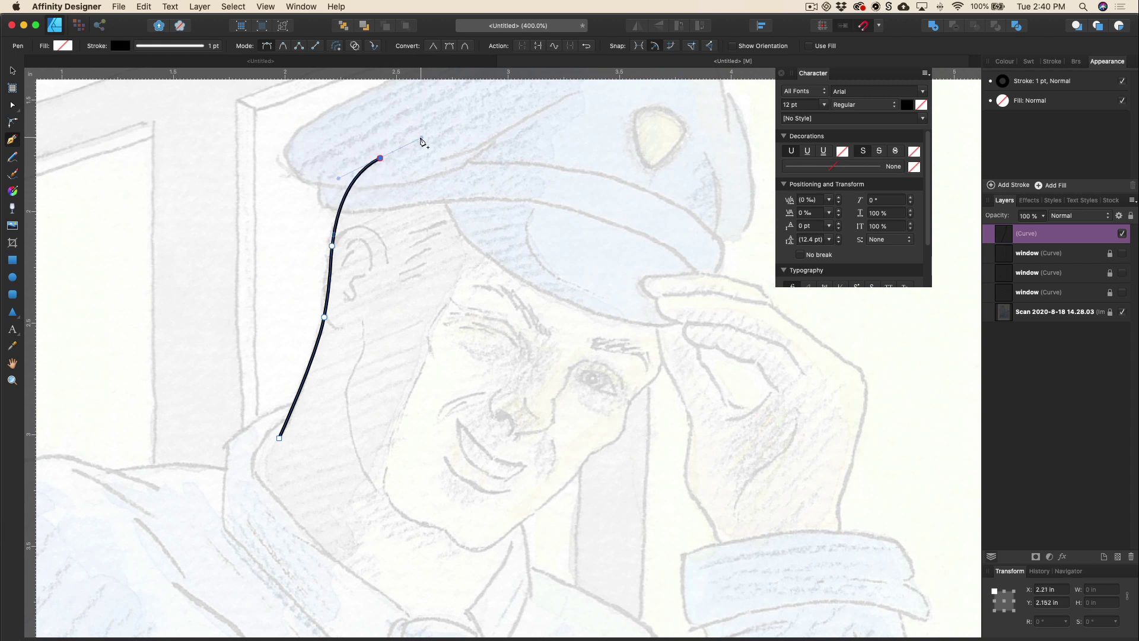
Step: Continue the head curve over the crown beneath the cap and down past the raised fingers to the brow beside the open eye
scroll(423, 143, right, 2)
scroll(422, 143, up, 1)
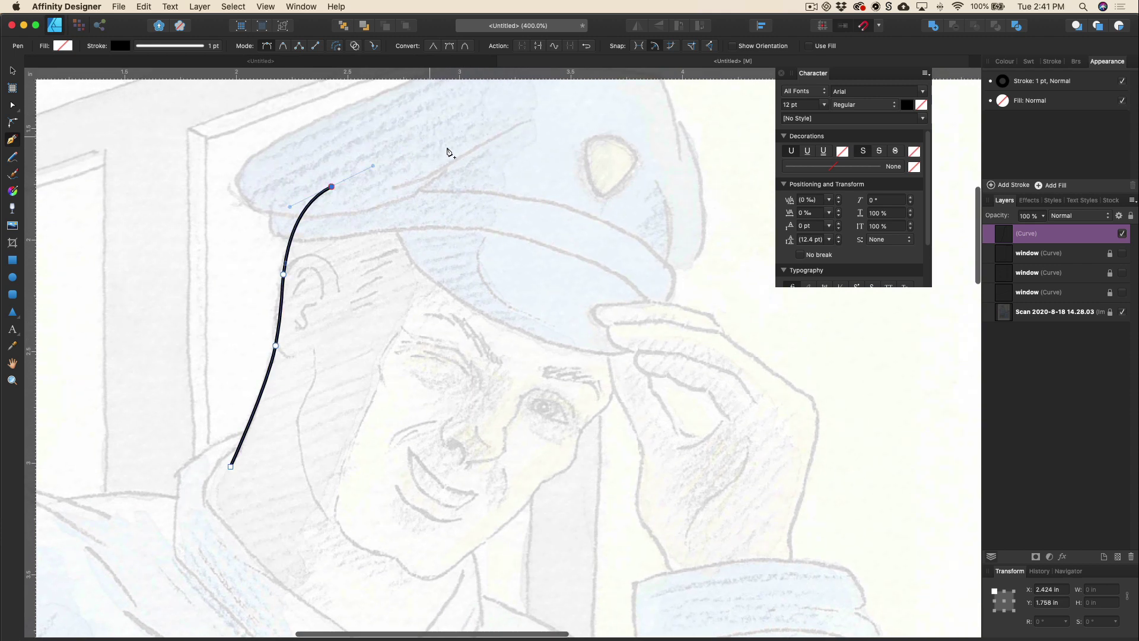
drag(493, 158, 522, 173)
scroll(596, 237, down, 1)
drag(622, 271, 627, 309)
scroll(627, 309, down, 2)
scroll(627, 309, left, 1)
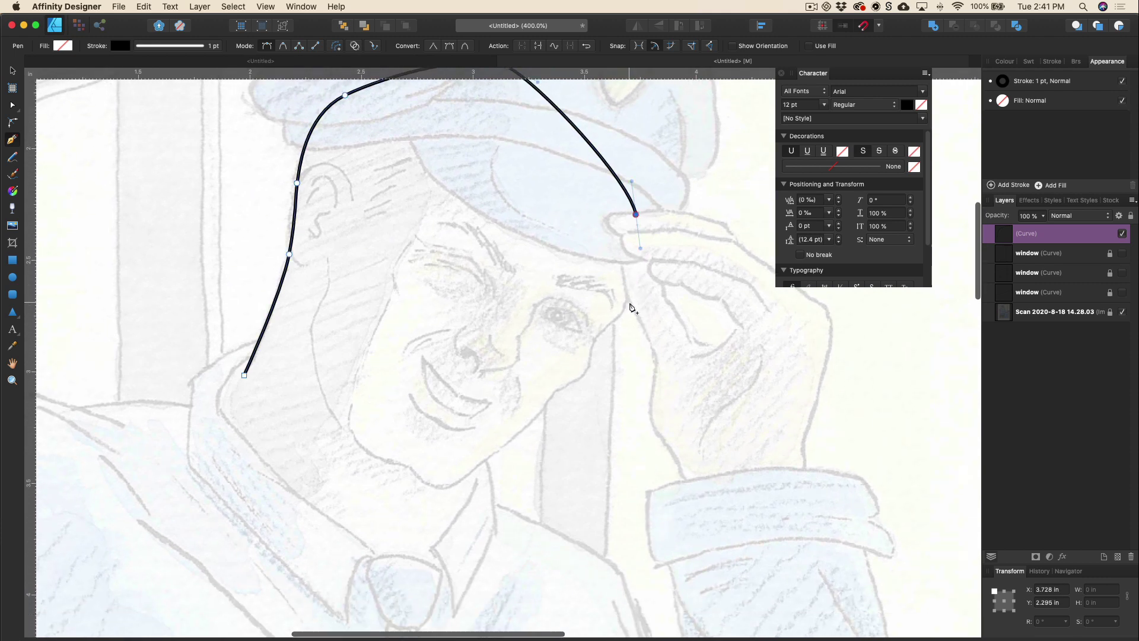
drag(634, 278, 633, 291)
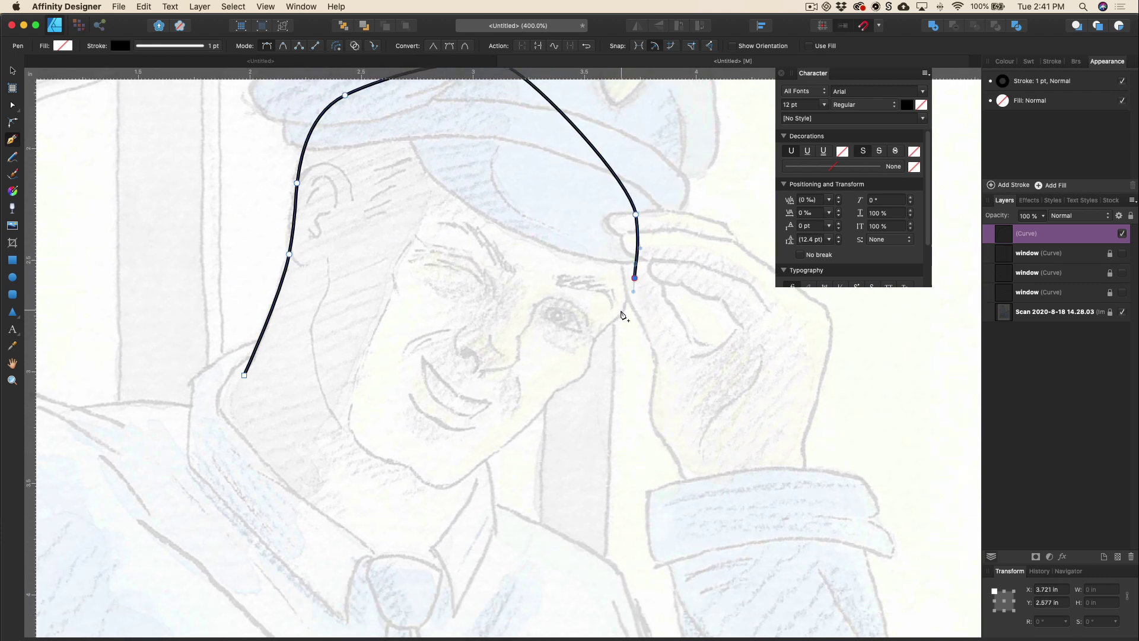
click(622, 314)
key(Escape)
Step: Trace the face contour from the brow around the eye socket and over the cheekbone with smooth nodes
scroll(593, 353, down, 1)
scroll(593, 353, left, 1)
scroll(593, 354, down, 1)
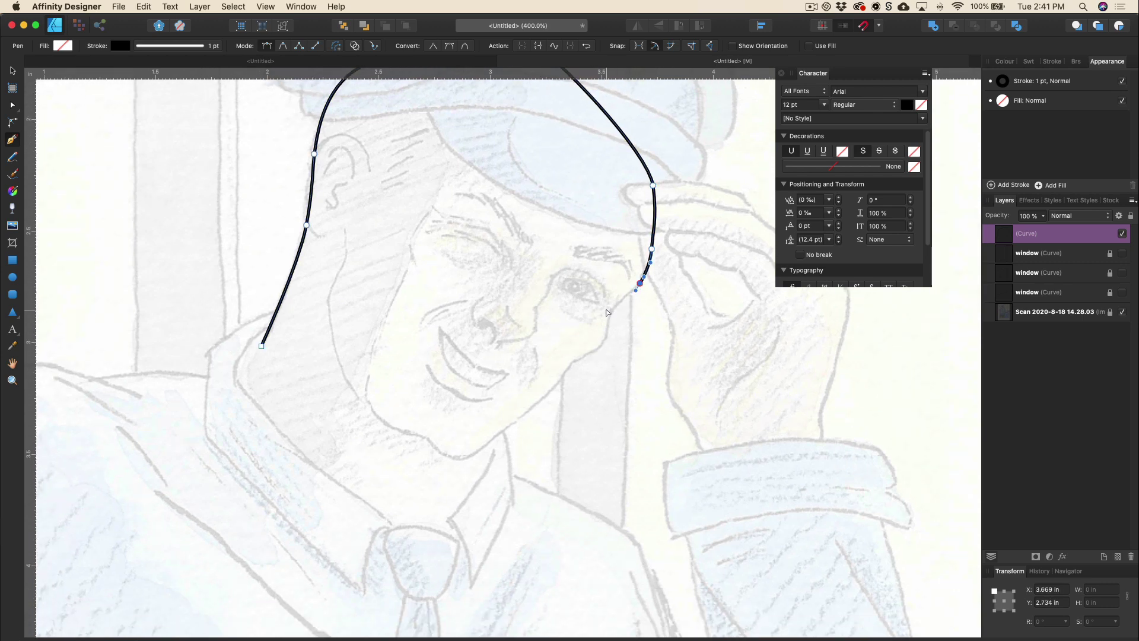
key(super+equal)
drag(639, 297, 635, 314)
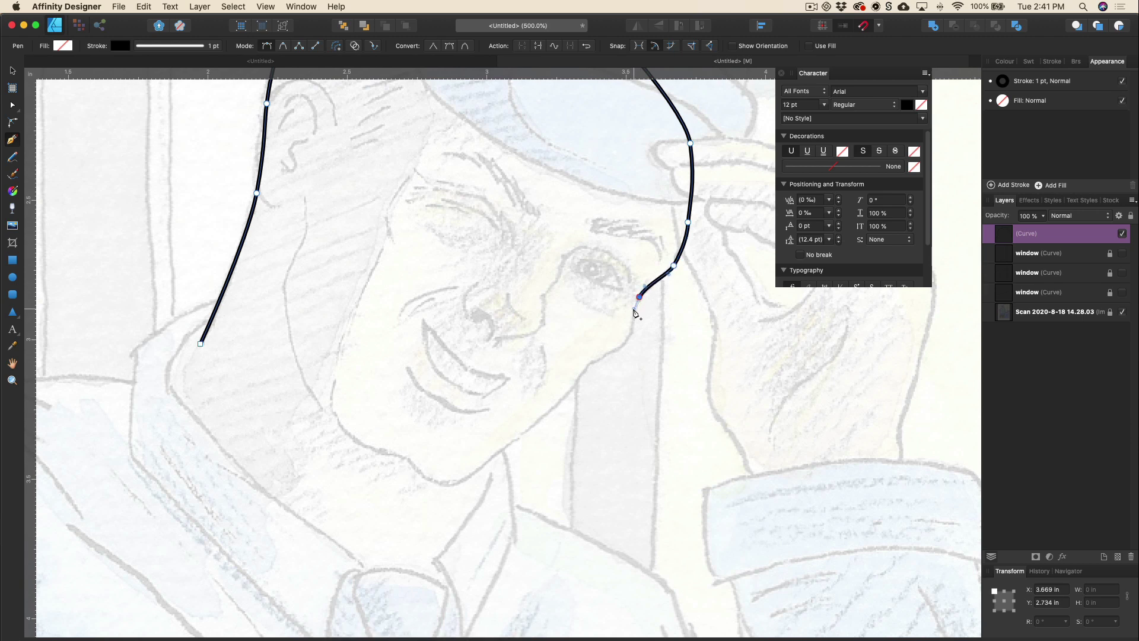
scroll(633, 310, down, 2)
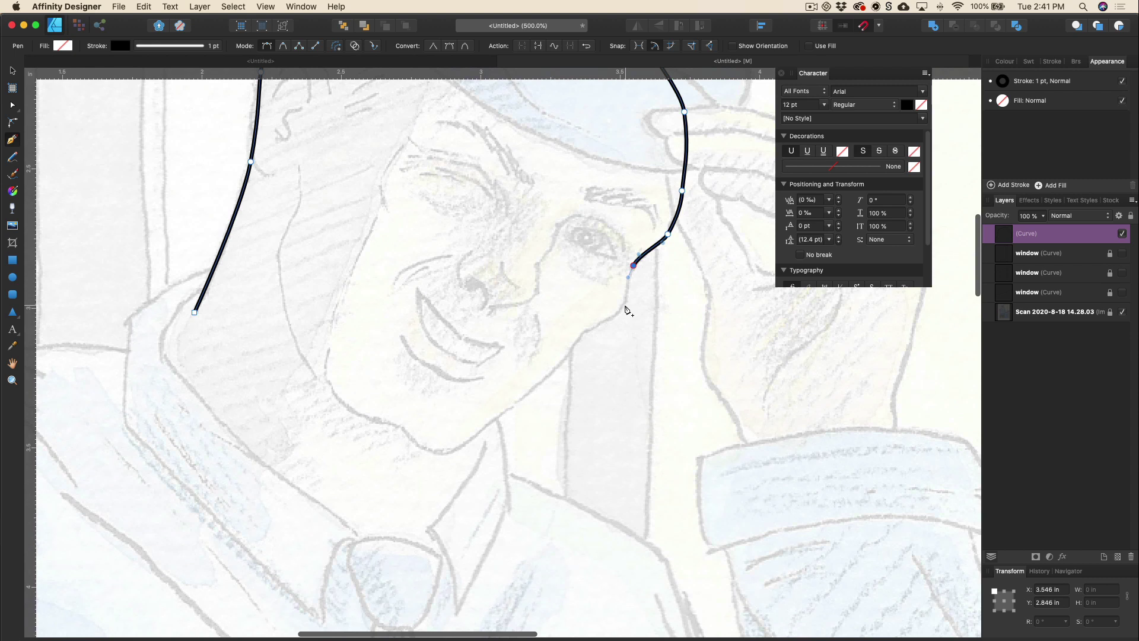
drag(624, 306, 574, 347)
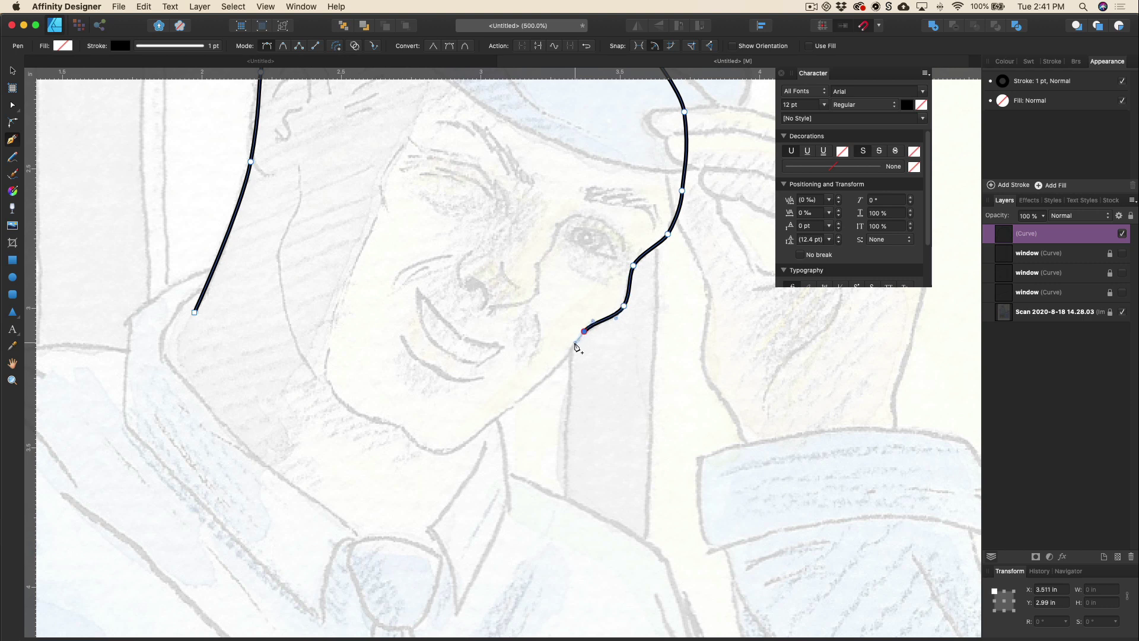
scroll(575, 347, down, 2)
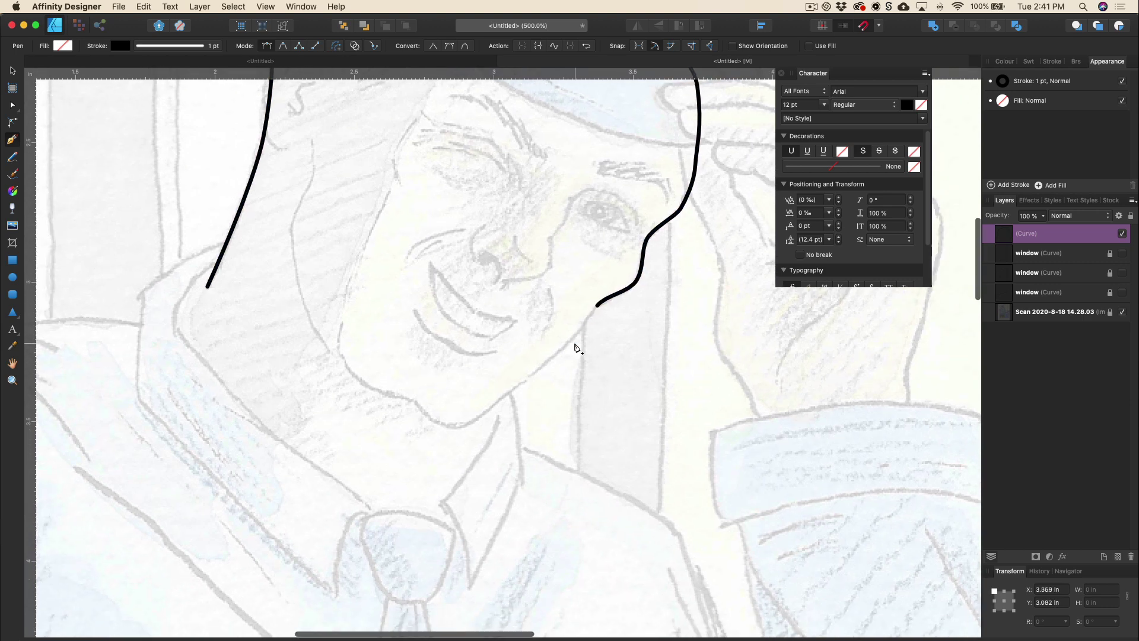
Step: Trace the cheek down to the chin and around beneath it to the start of the rear jawline
click(525, 380)
drag(526, 380, 497, 405)
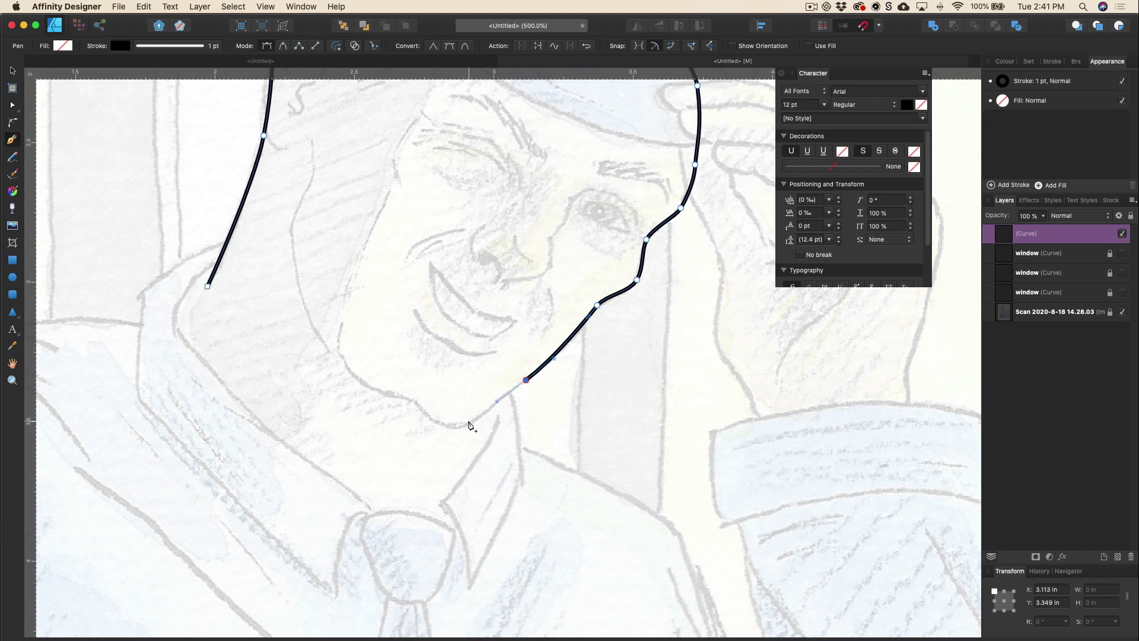
drag(459, 426, 348, 376)
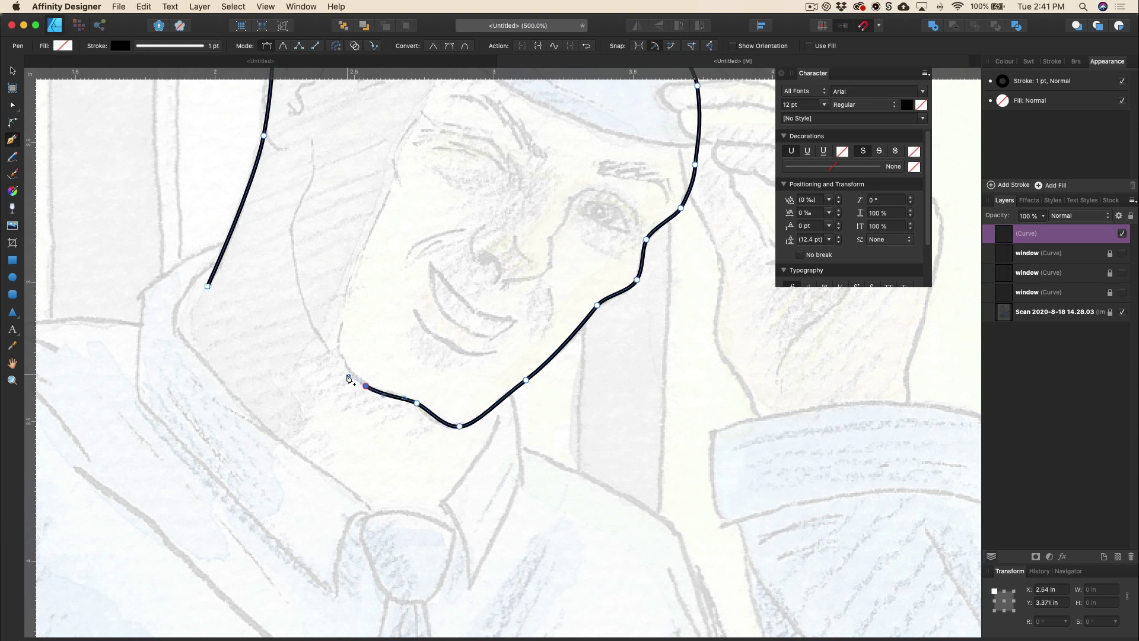
Step: Extend the head curve up the rear jawline and finish it below the earlobe
scroll(348, 376, up, 4)
scroll(349, 376, left, 2)
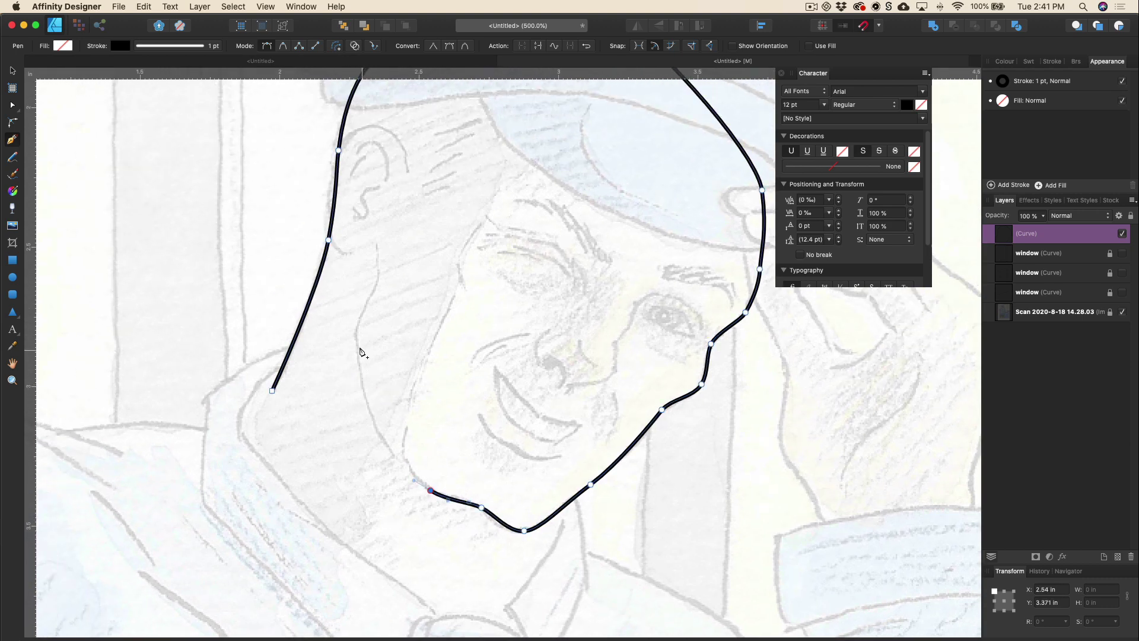
drag(369, 407, 354, 366)
drag(357, 325, 377, 281)
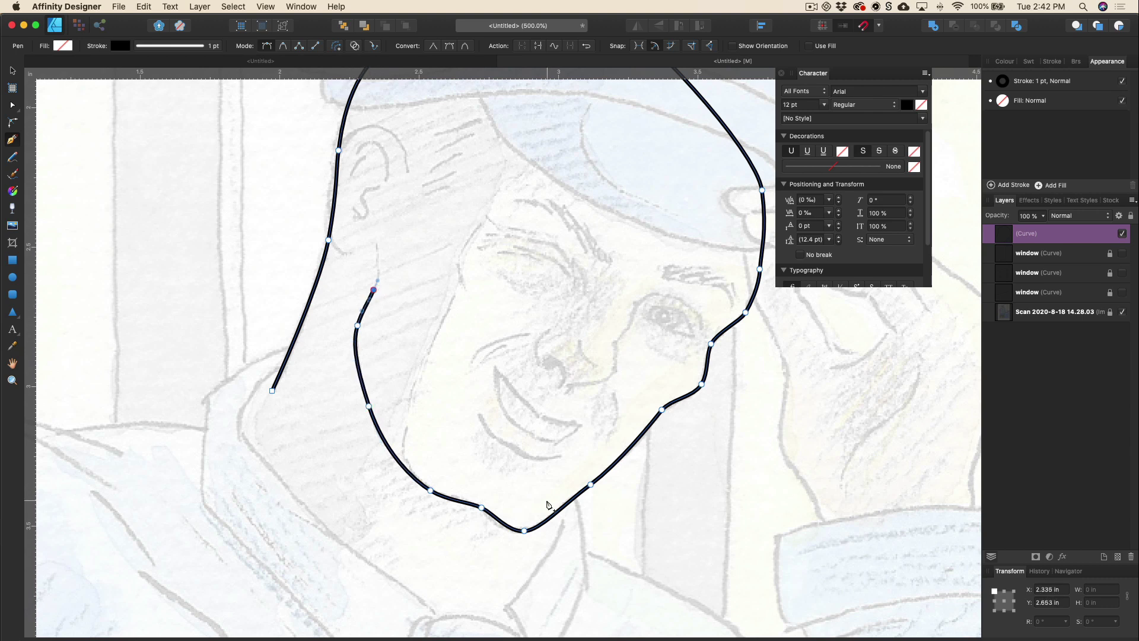
Step: Fine-tune the head outline's nodes near the chin and brow, and rename its layer Head
click(12, 106)
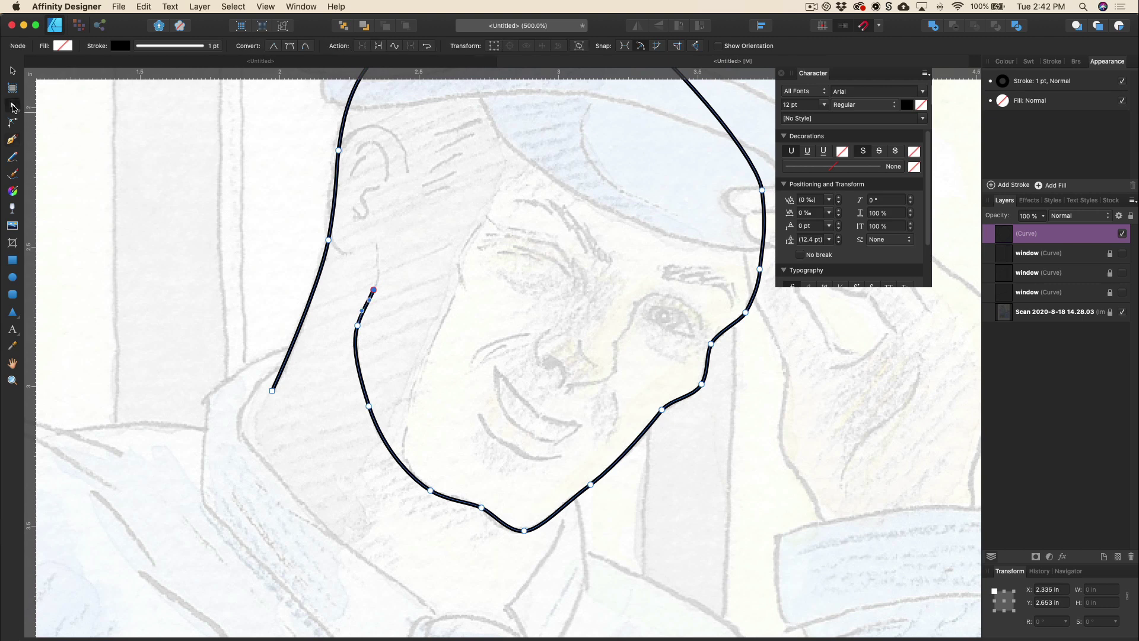
click(479, 512)
drag(480, 513, 479, 509)
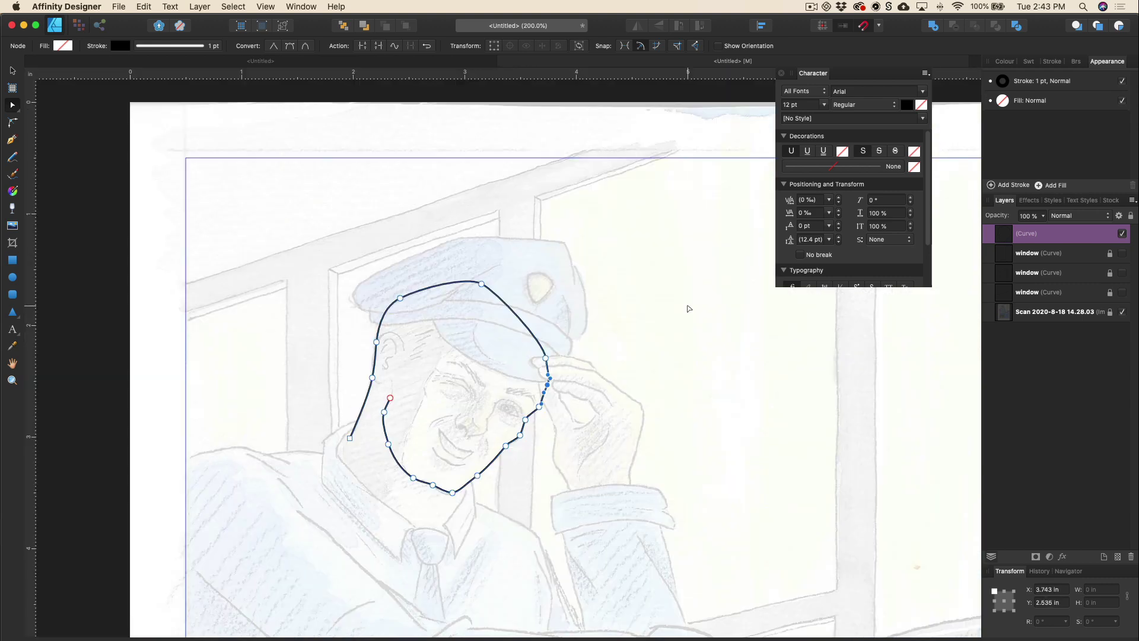
click(663, 311)
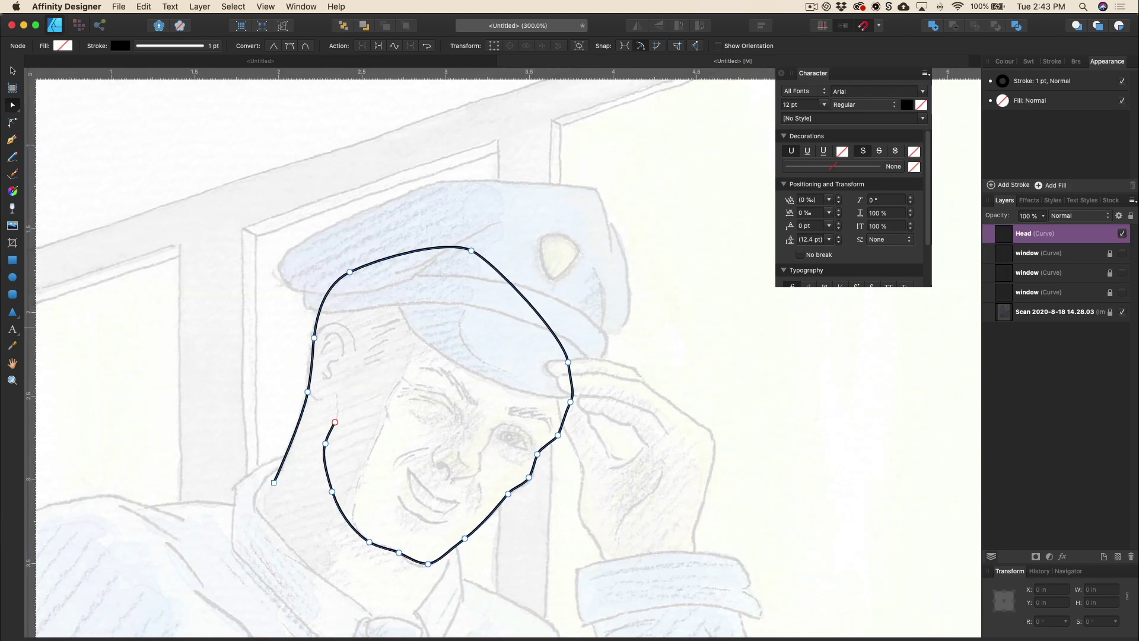
Step: Try to set white (FFFFFF) as the fill for new curves while nothing is selected
click(286, 191)
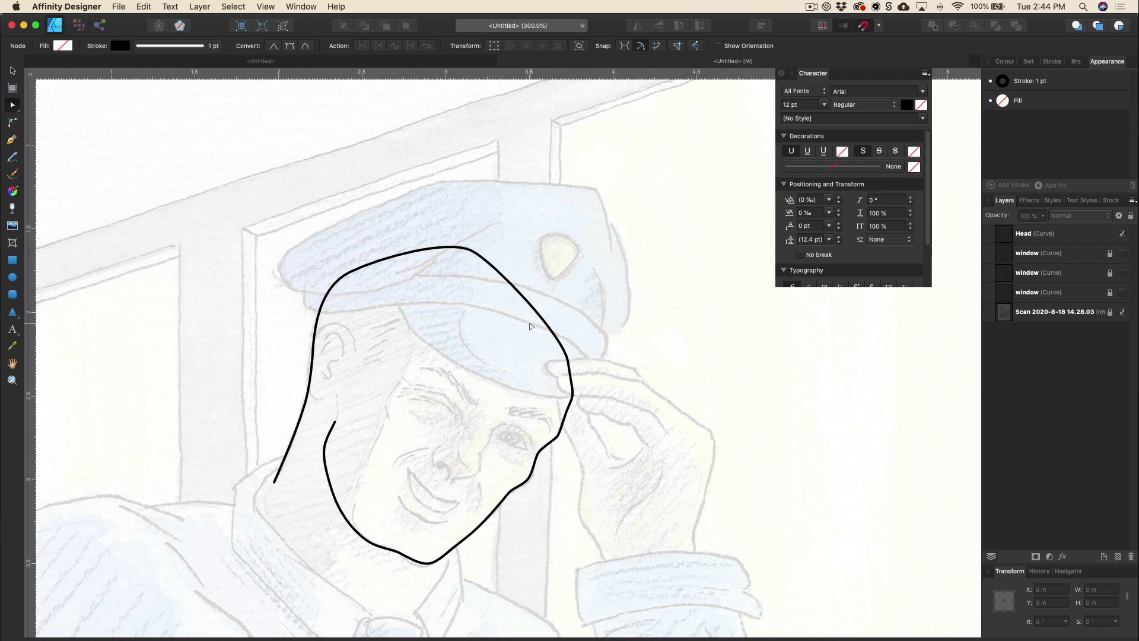
click(62, 47)
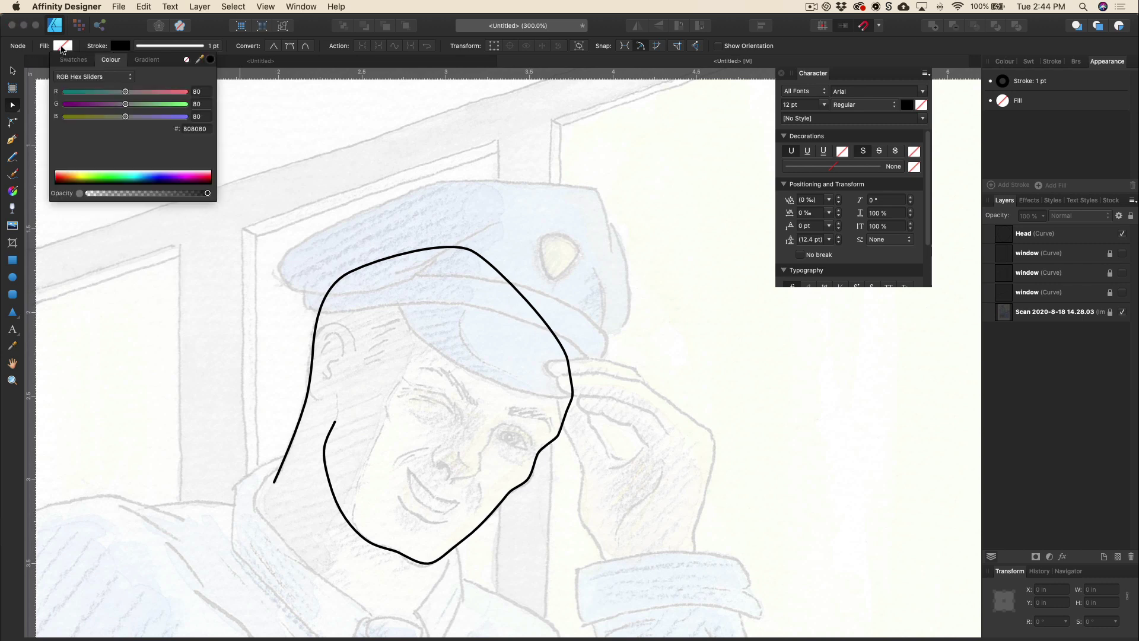
click(204, 130)
key(BackSpace)
text(ffffff)
key(Return)
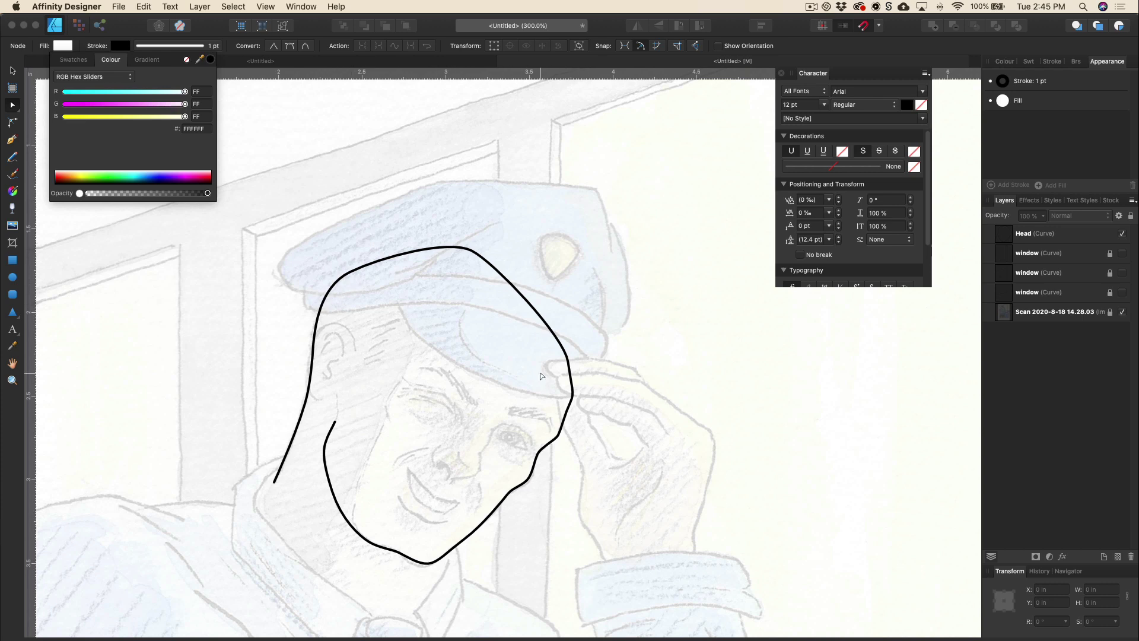
Step: Draw a closed curve around the cap's visor, with a curved lower edge and a rough upper edge overlapping the band
key(p)
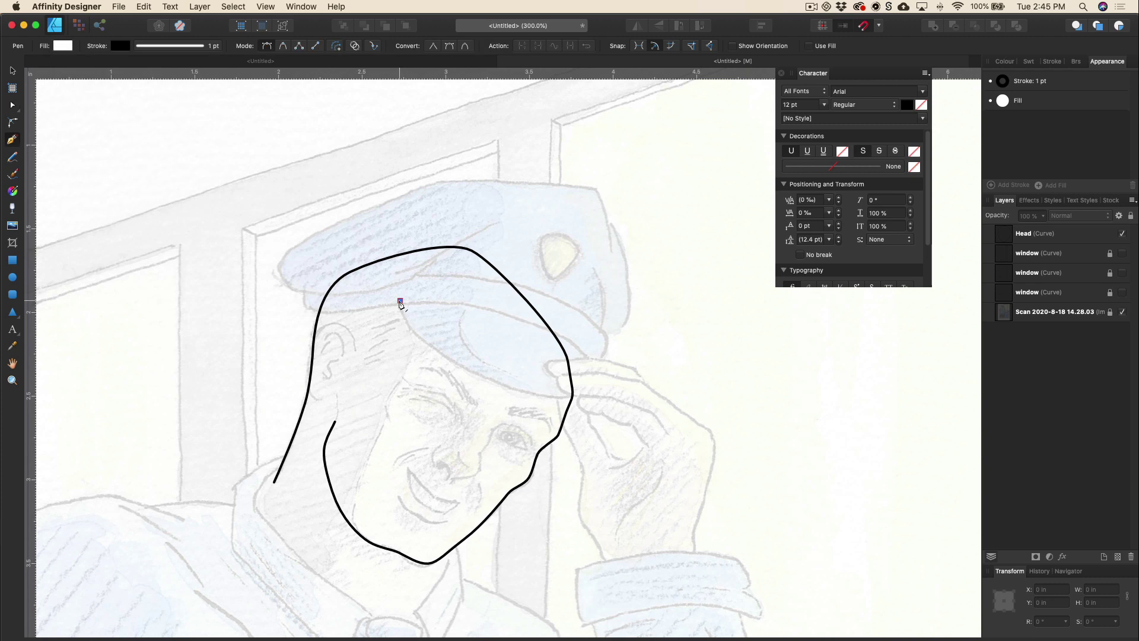
drag(423, 343, 439, 353)
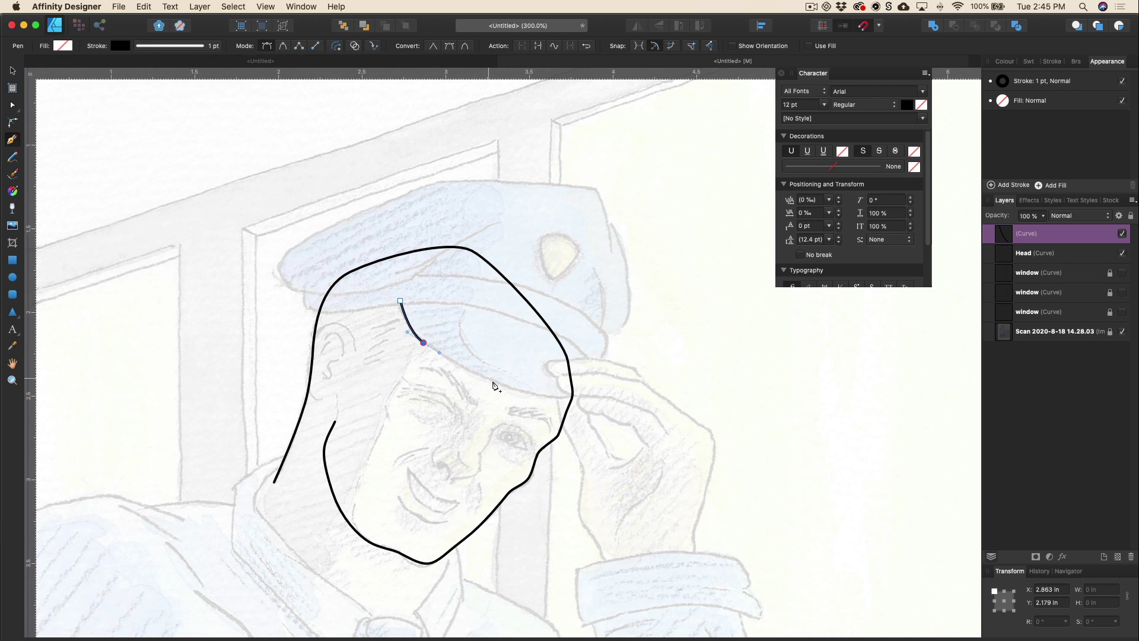
drag(511, 387, 635, 353)
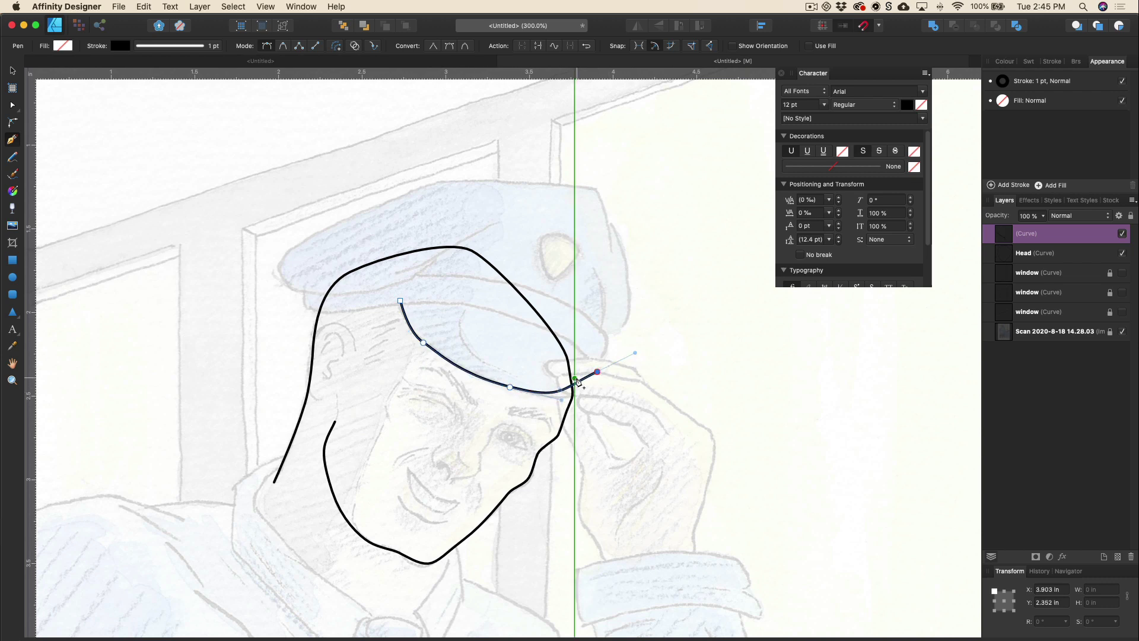
click(596, 350)
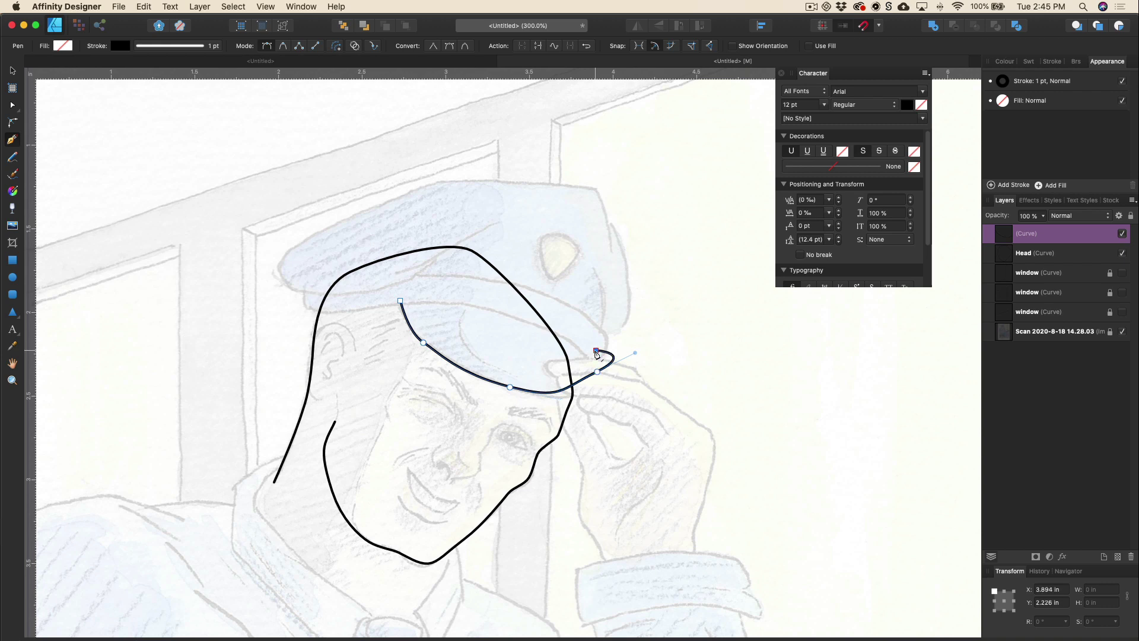
click(553, 307)
click(463, 285)
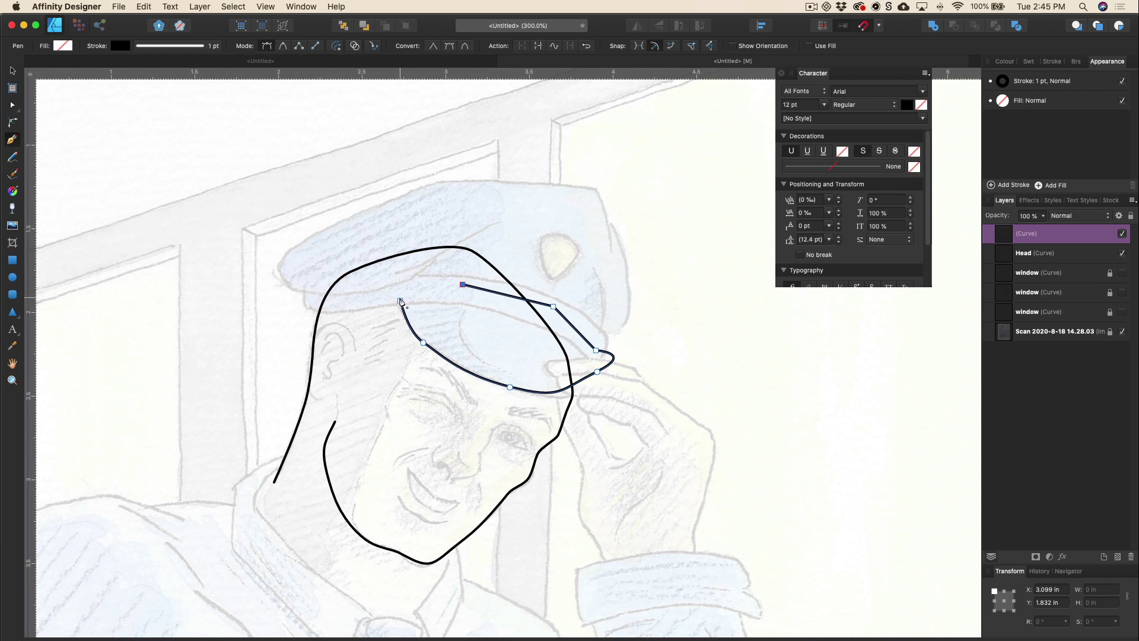
click(400, 301)
Step: Refine the visor outline's nodes and handles so its lower edge follows the sketch down to the fingertips
key(a)
click(422, 343)
drag(440, 355, 438, 357)
click(510, 387)
drag(597, 372, 594, 373)
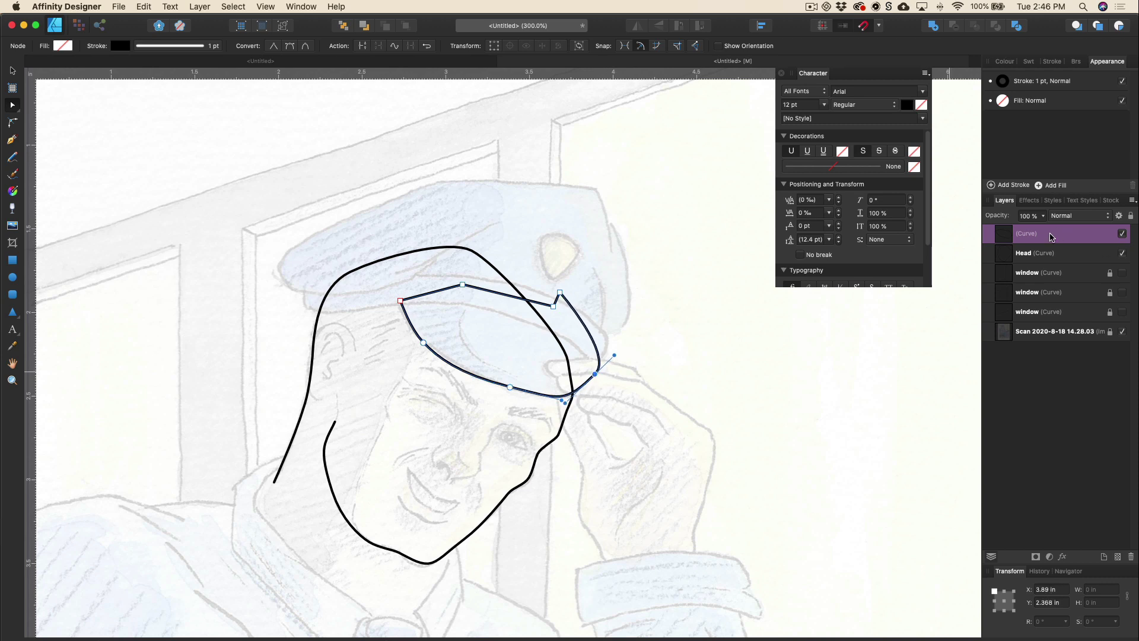
drag(458, 369, 478, 379)
Step: Fill the visor shape with white (FFFFFF)
click(63, 46)
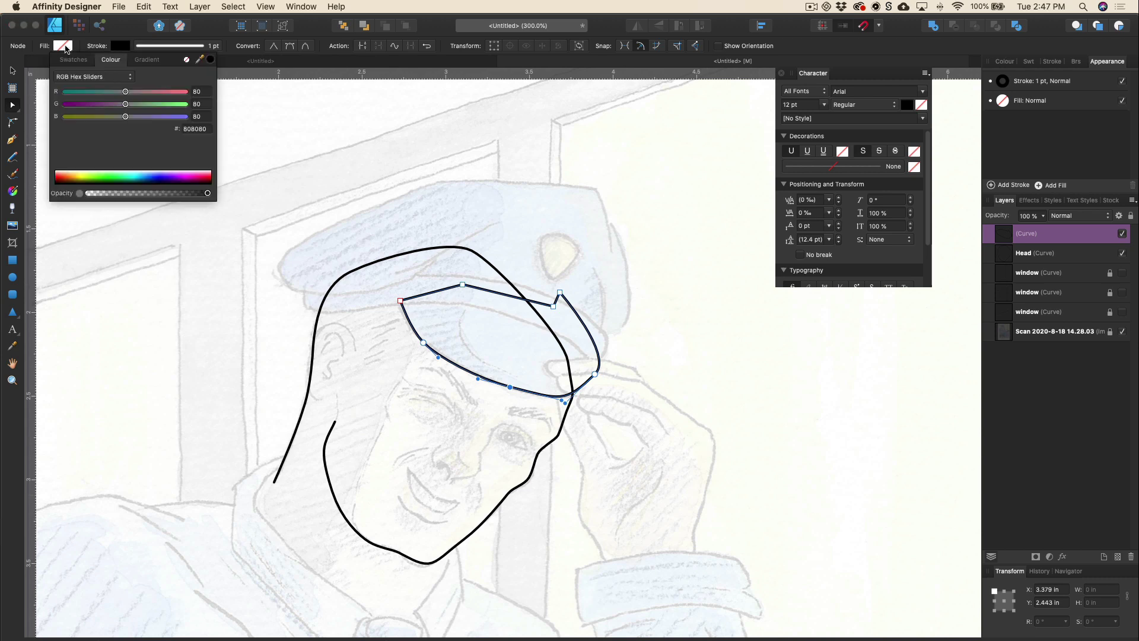
click(199, 129)
key(BackSpace)
text(ffffff)
key(Return)
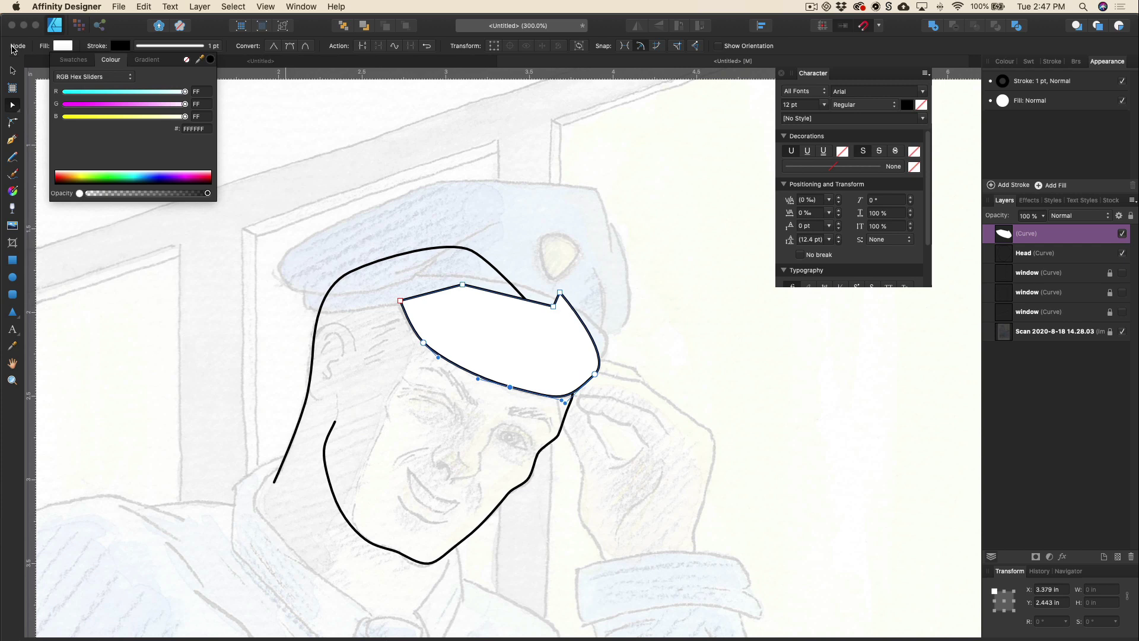
Step: Rename the visor's curve layer as Hat and hide it
key(p)
double_click(1024, 236)
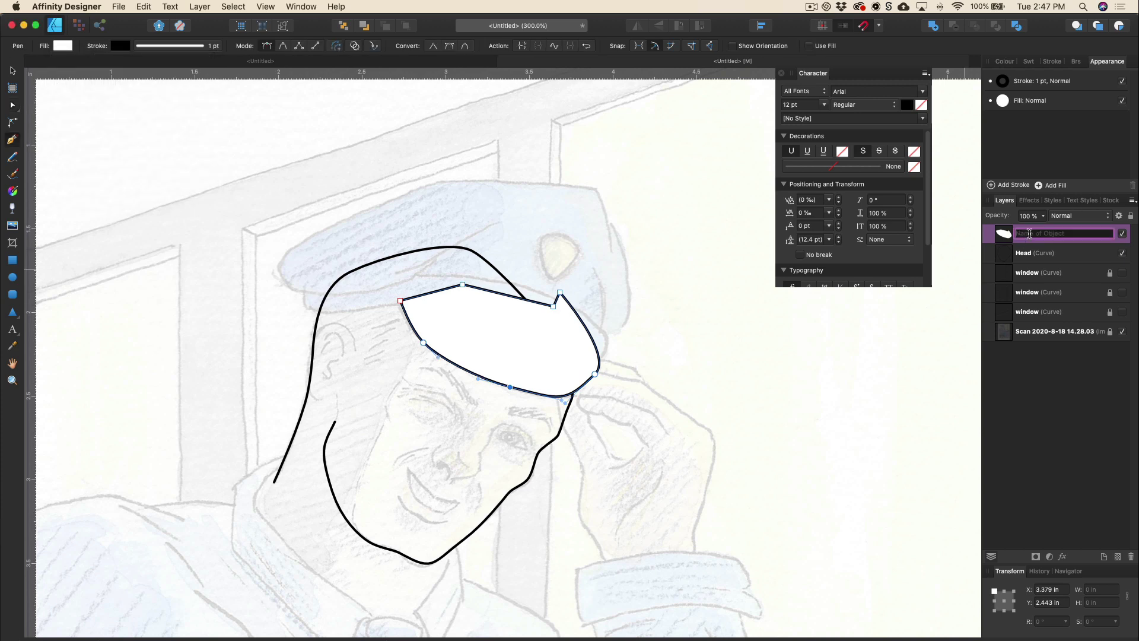
text(Hat)
key(Return)
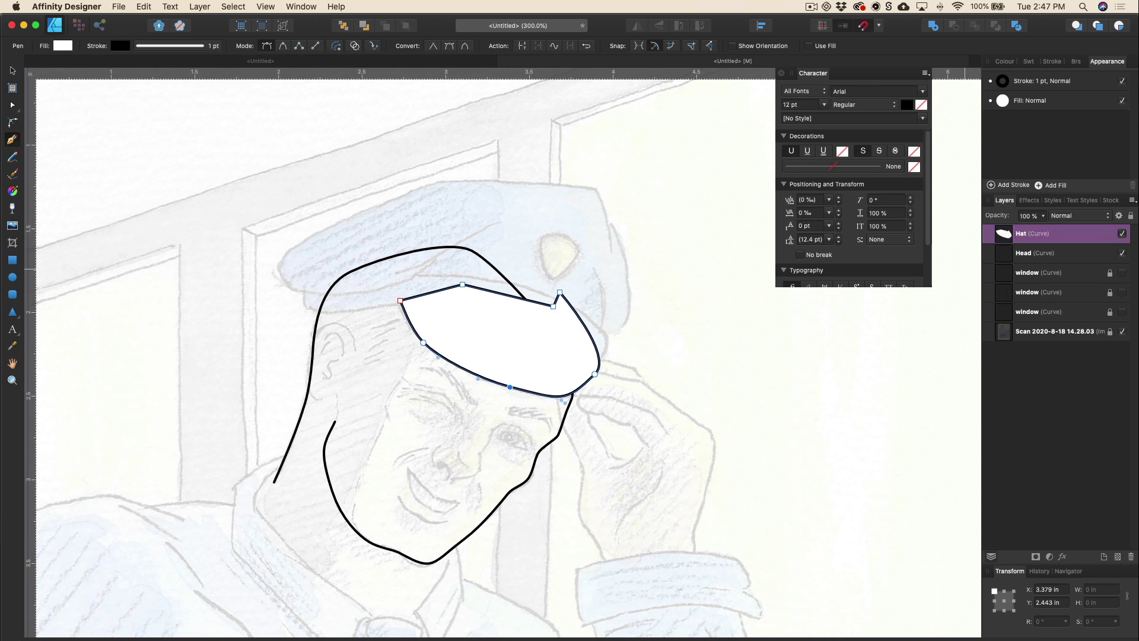
click(1122, 234)
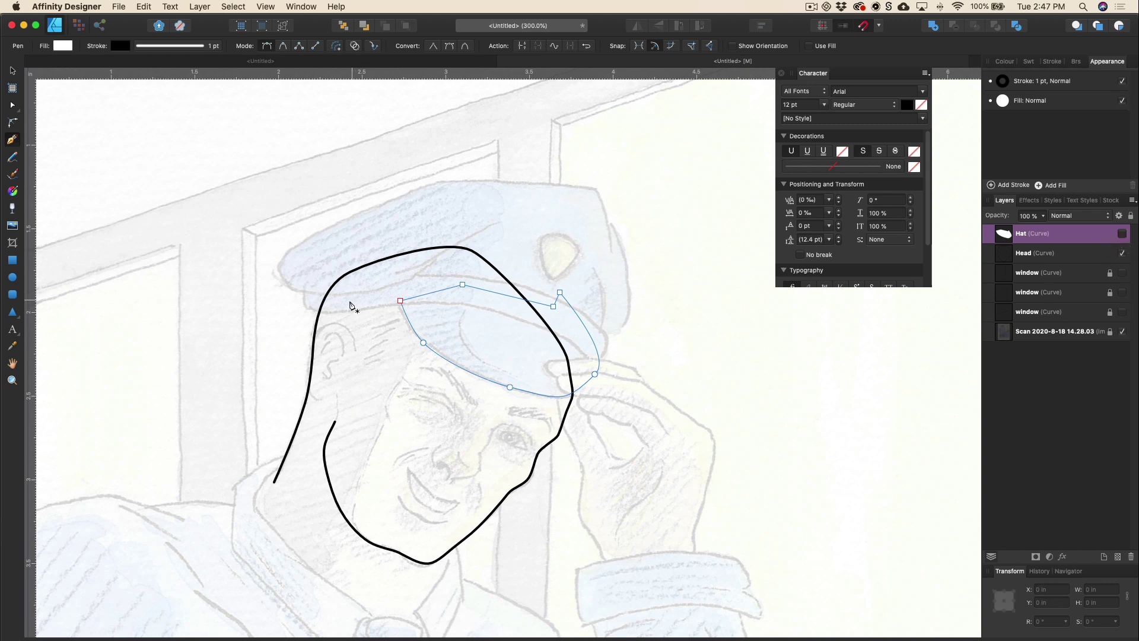
Step: Trace the cap's band as a closed curved shape running from the back of the cap to its front above the fingers
click(305, 282)
click(309, 309)
drag(394, 303, 431, 303)
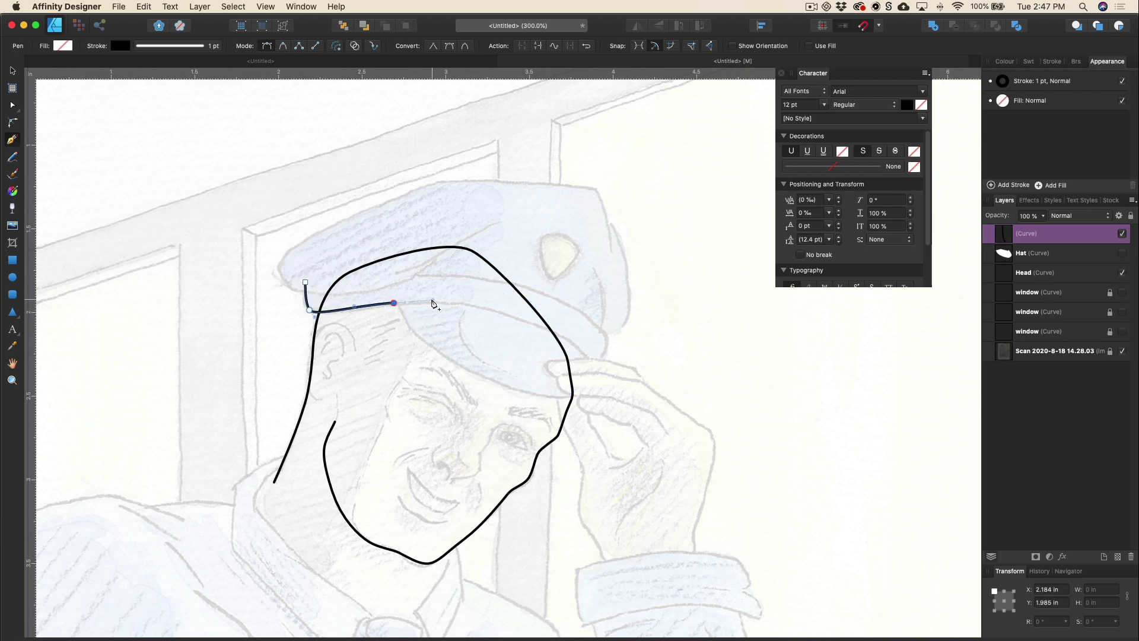
drag(538, 324, 604, 327)
click(594, 368)
drag(526, 286, 494, 278)
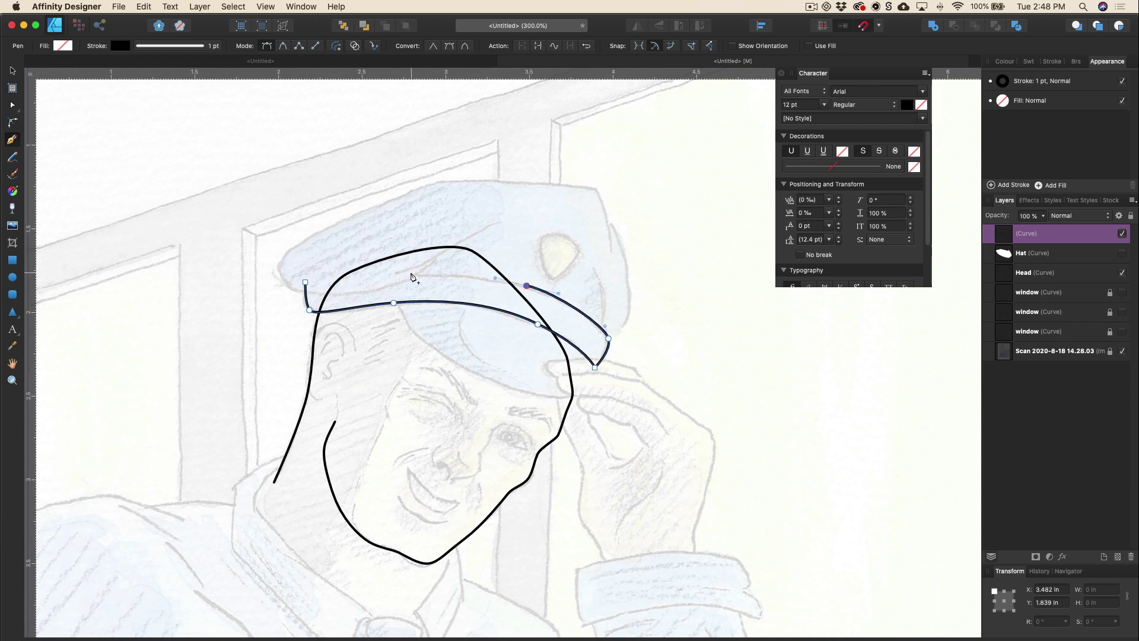
drag(401, 274, 361, 278)
click(305, 281)
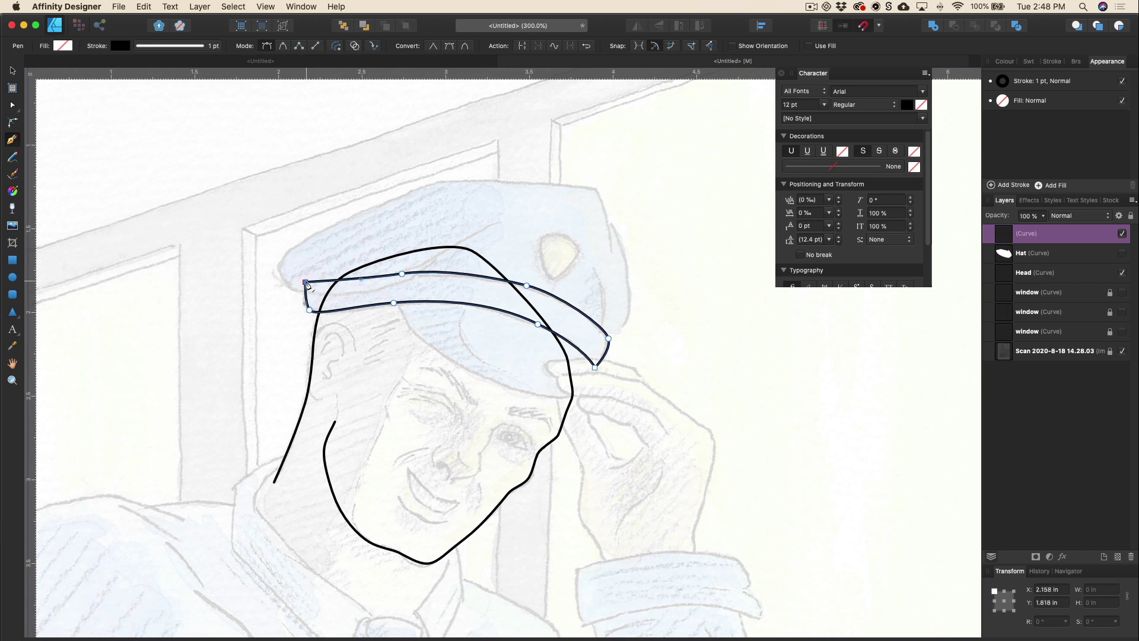
Step: Fill the cap's band shape with white (FFFFFF)
click(62, 46)
click(210, 128)
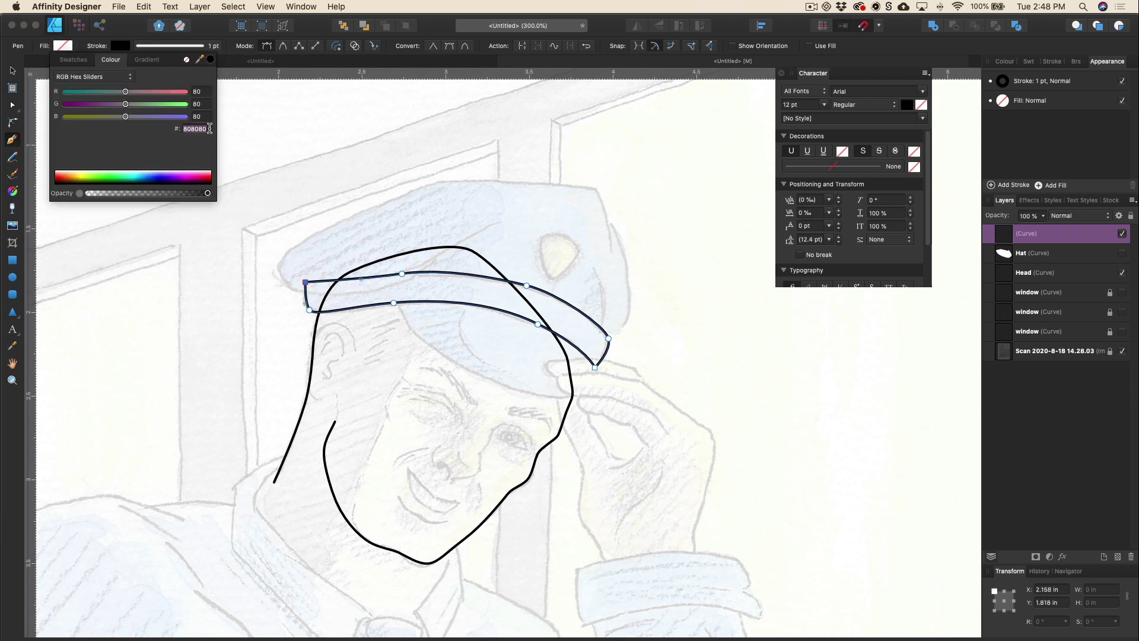
text(FFFFFF)
key(Return)
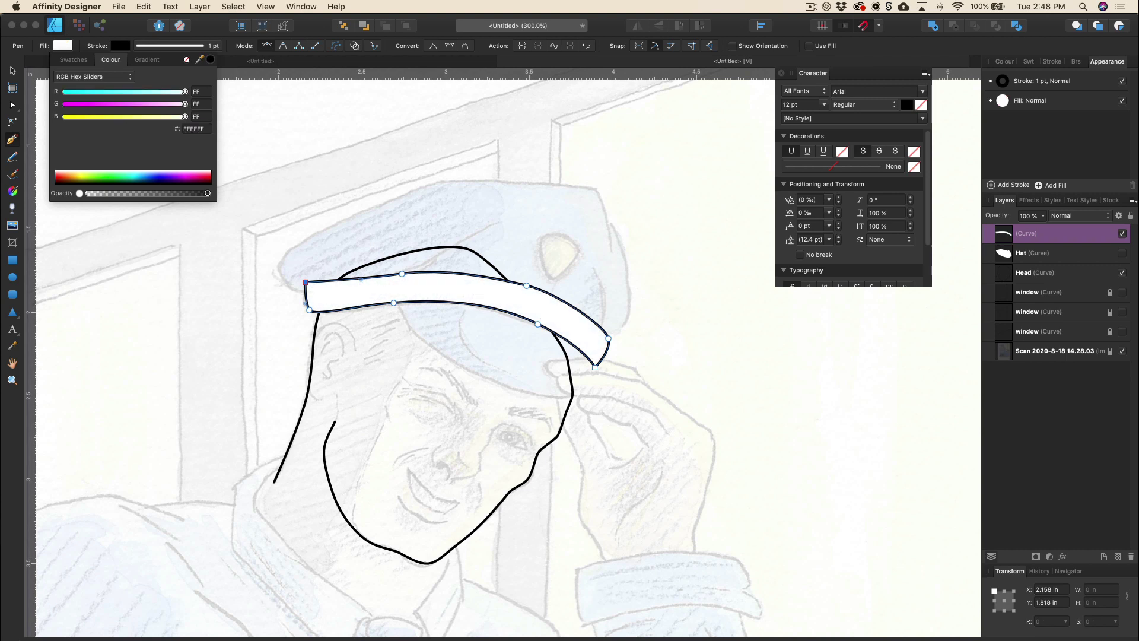
Step: Rename the band's curve layer as hat and hide it
double_click(1030, 234)
text(hat)
key(Return)
key(super+minus)
key(super+minus)
key(super+minus)
key(super+minus)
click(1122, 233)
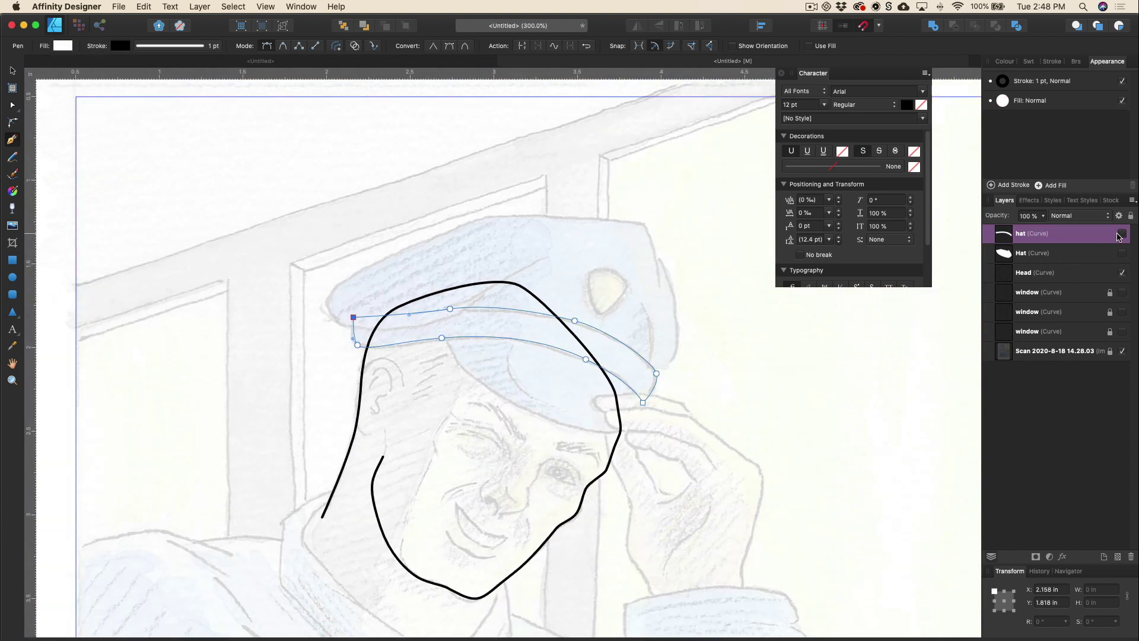
Step: Trace the cap's crown as a closed shape, from its front lower corner over the peak and back along the band
scroll(696, 328, right, 2)
key(Escape)
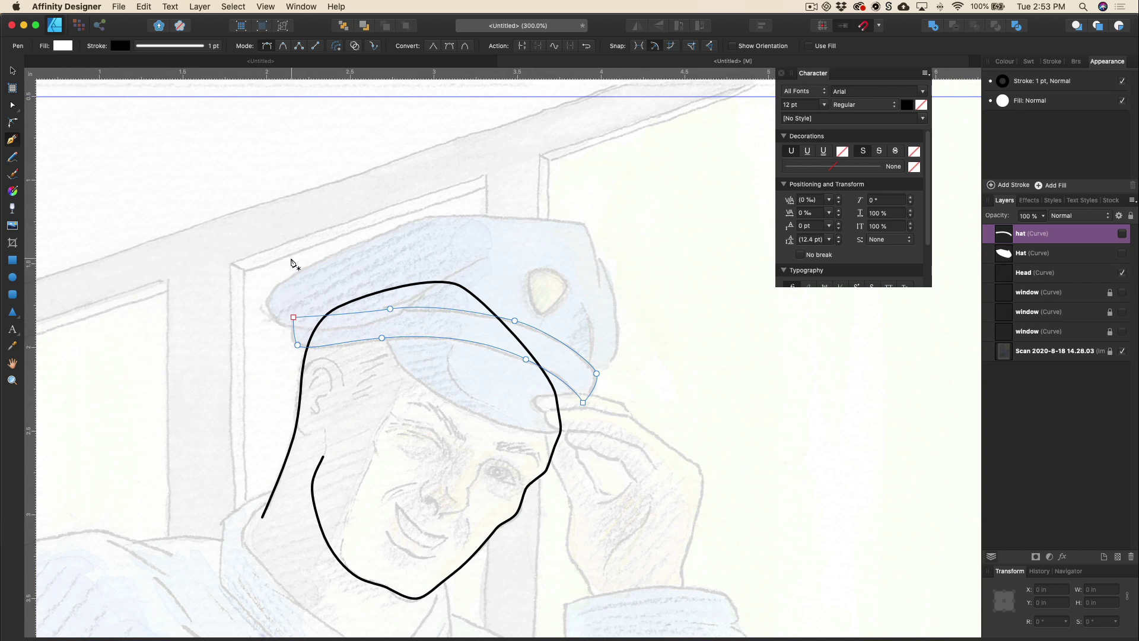
click(586, 370)
drag(614, 348, 617, 336)
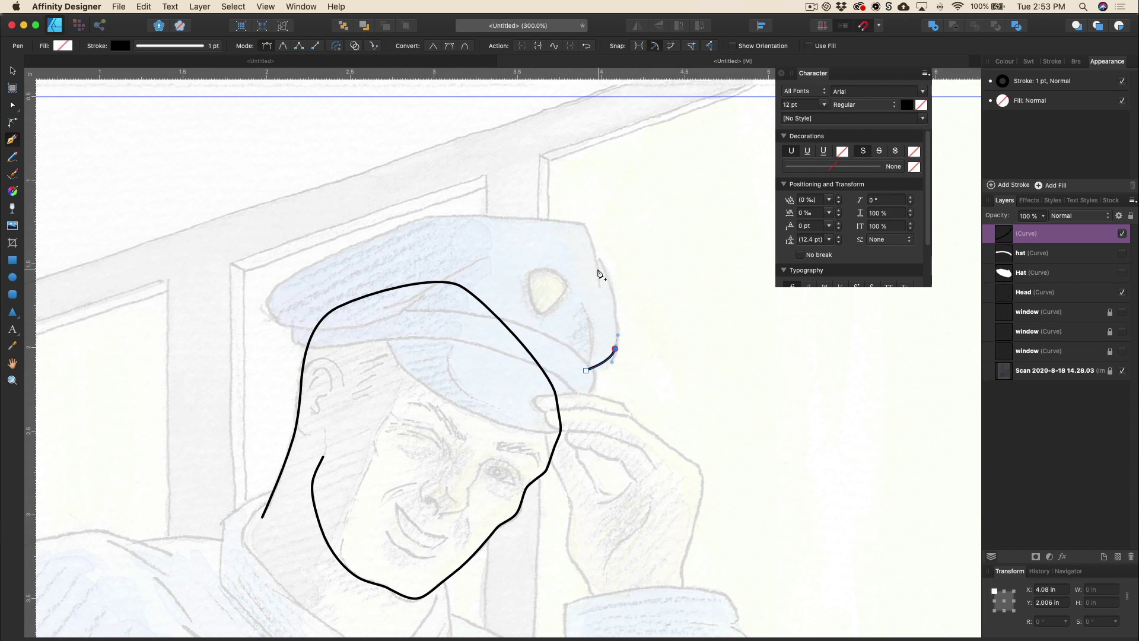
click(599, 257)
click(581, 222)
click(431, 213)
drag(273, 290, 270, 313)
click(294, 329)
click(362, 333)
click(436, 327)
click(509, 340)
click(586, 371)
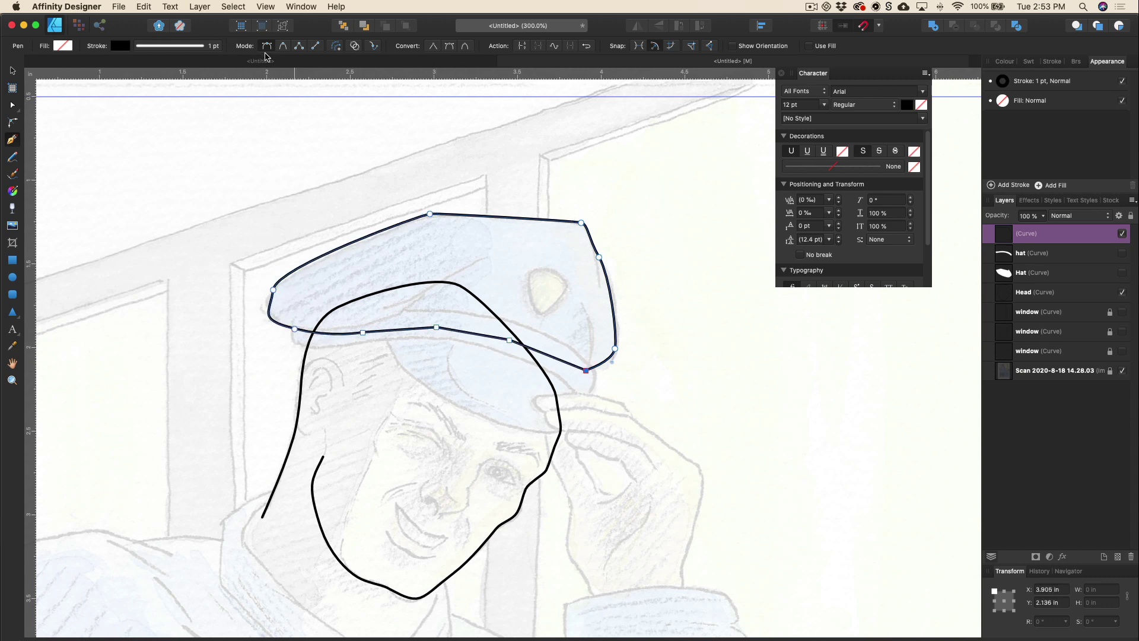
Step: Refine the crown outline by reshaping the curve at its back and rounding the front upper corner
key(a)
click(273, 290)
mouse_move(276, 267)
mouse_down()
mouse_move(278, 282)
mouse_move(299, 264)
mouse_up()
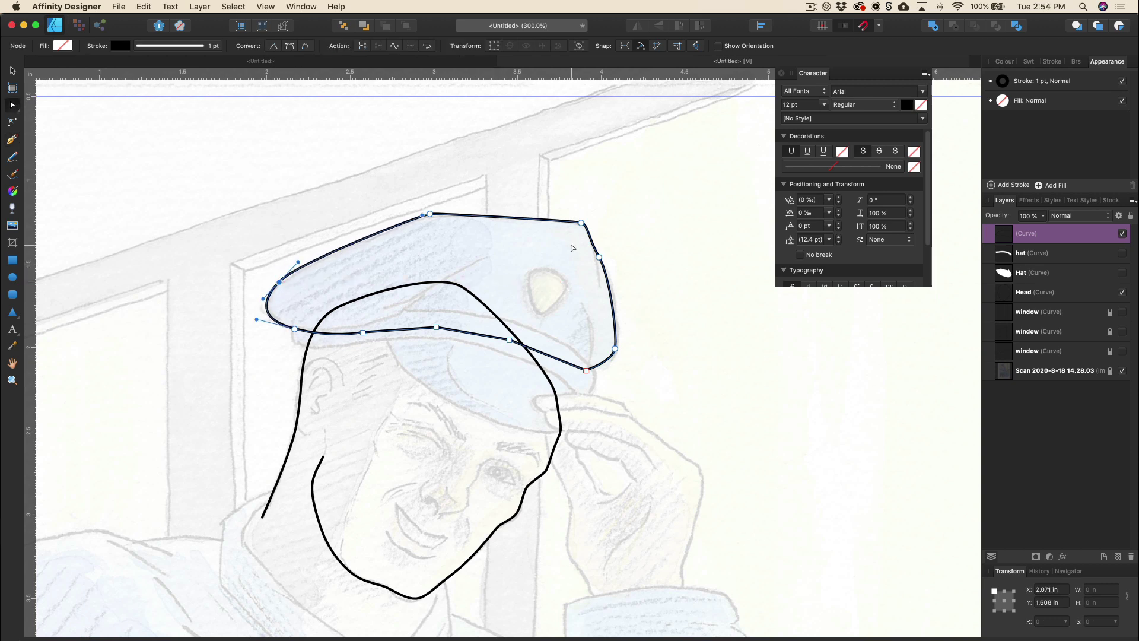
click(581, 224)
drag(583, 226, 593, 232)
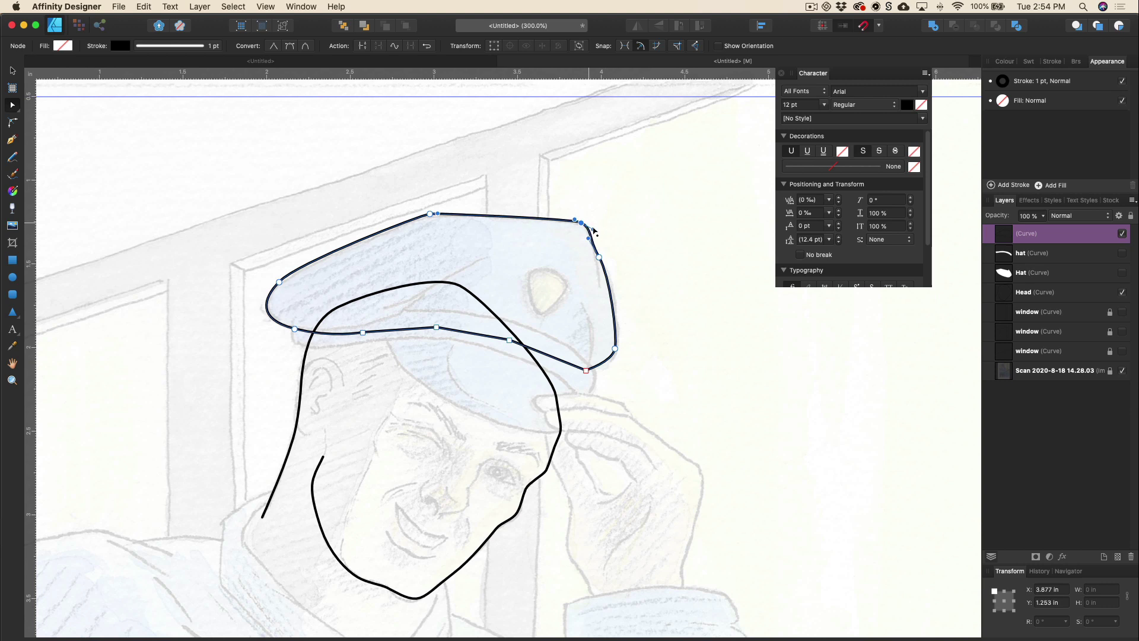
Step: Rename the crown's curve layer as hat and lock it
double_click(1027, 233)
text(hat)
key(Return)
click(1130, 216)
Step: Lock the band, visor and Head curve layers
click(1102, 255)
click(1130, 216)
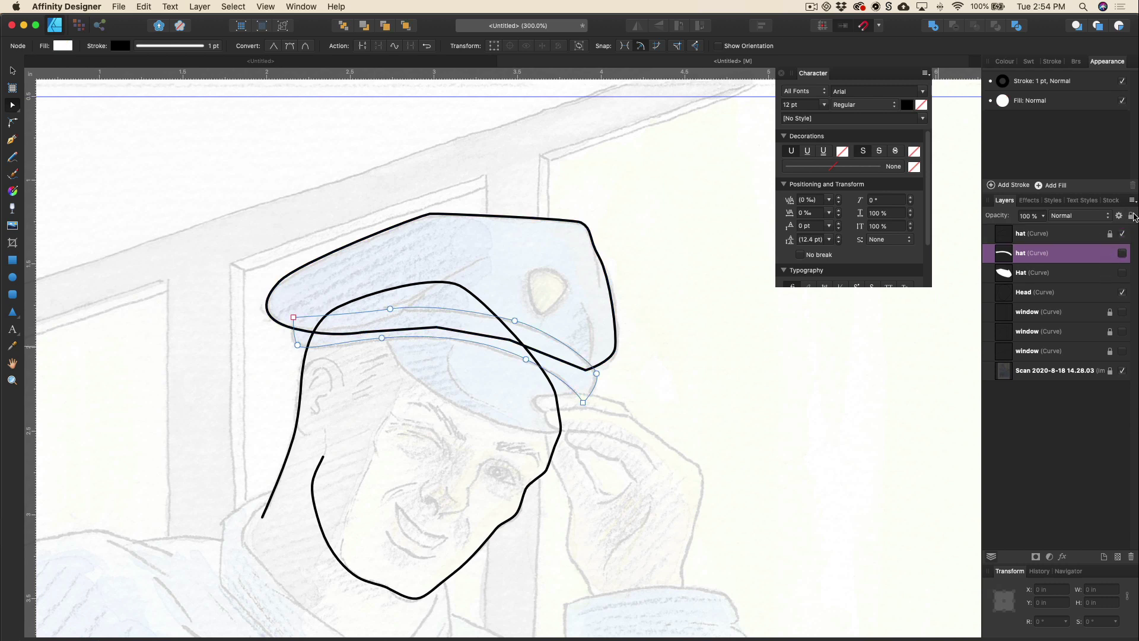
click(1102, 273)
click(1130, 216)
click(1102, 292)
click(1131, 216)
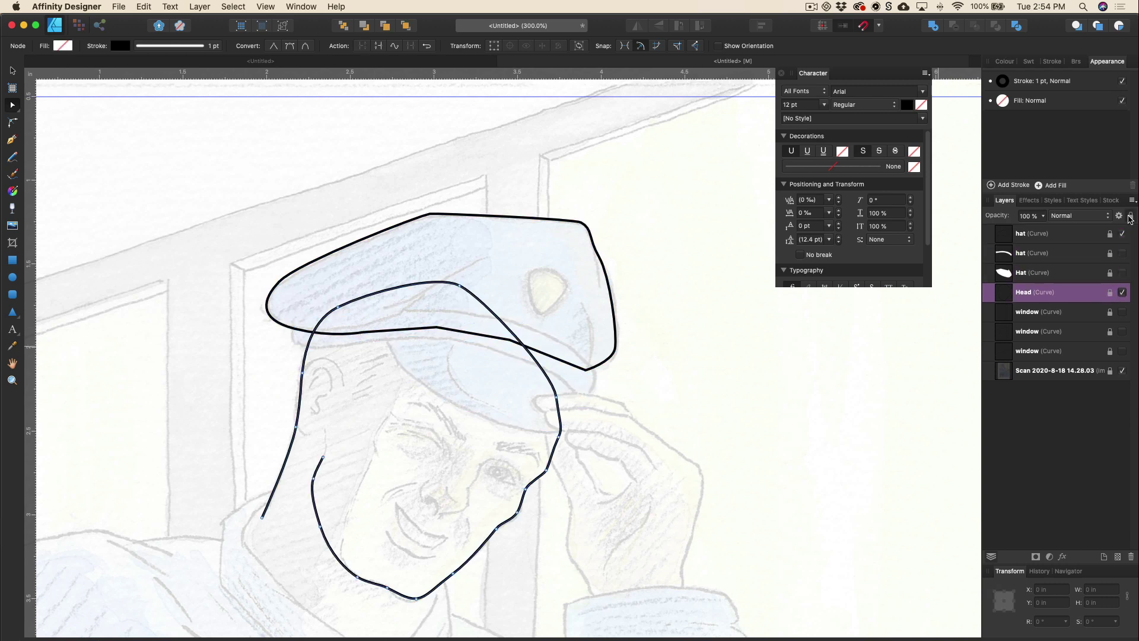
Step: Draw two open crease lines on the crown: a long one sweeping down to the back and a short one at the front
key(p)
click(484, 259)
drag(404, 308, 392, 318)
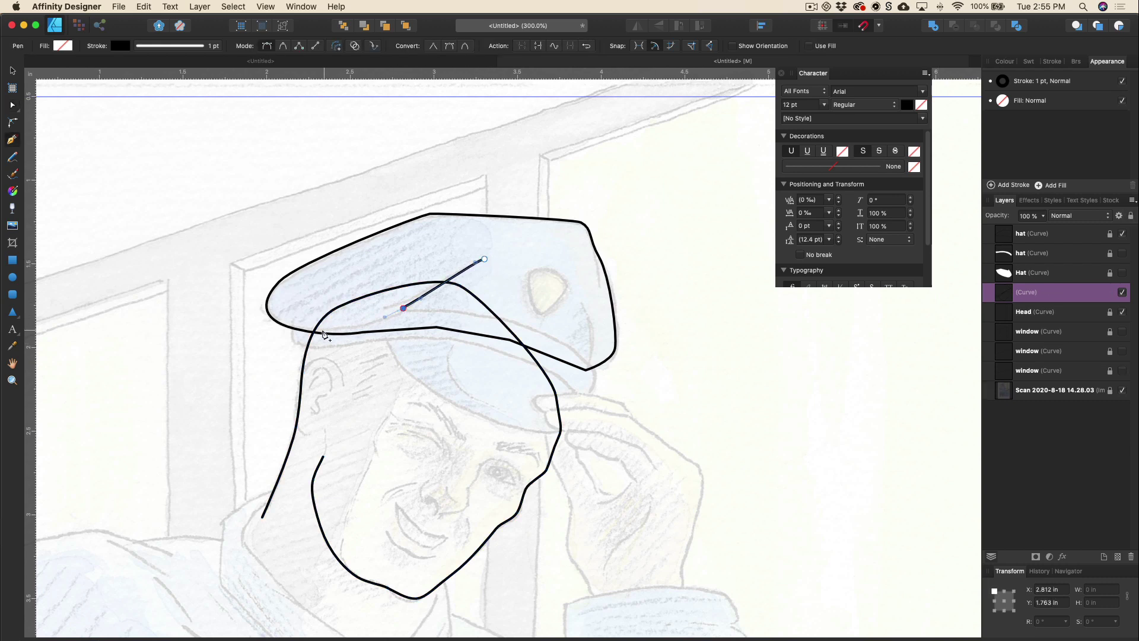
click(322, 332)
click(584, 304)
drag(586, 370, 575, 402)
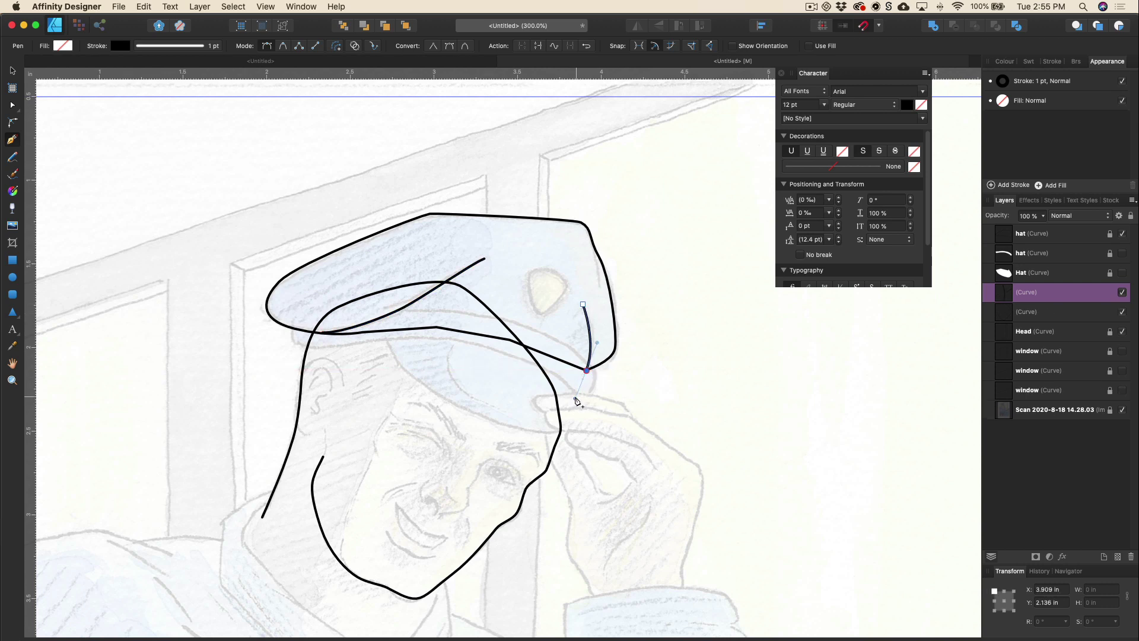
key(v)
click(588, 253)
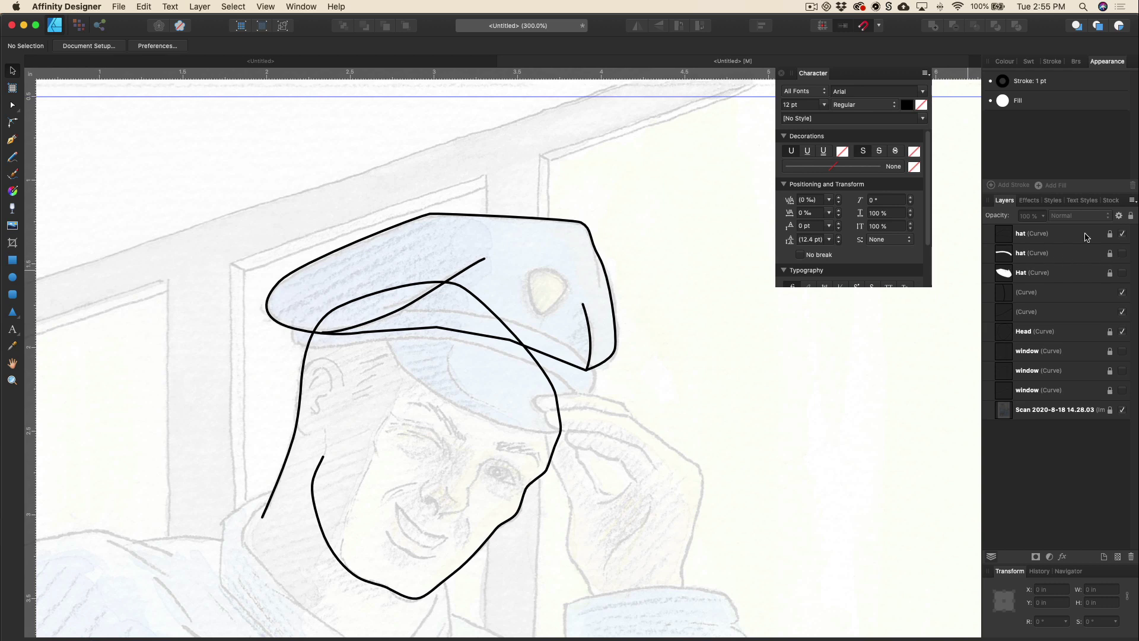
Step: Unlock the crown layer, fill it with white (FFFFFF) and hide it
click(1109, 233)
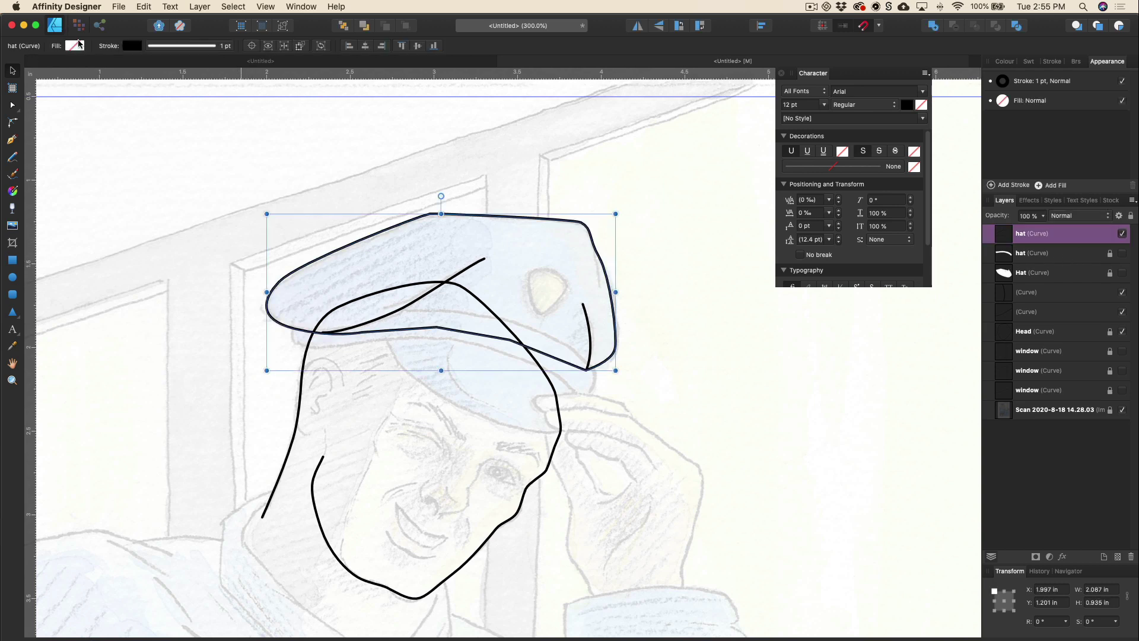
click(79, 46)
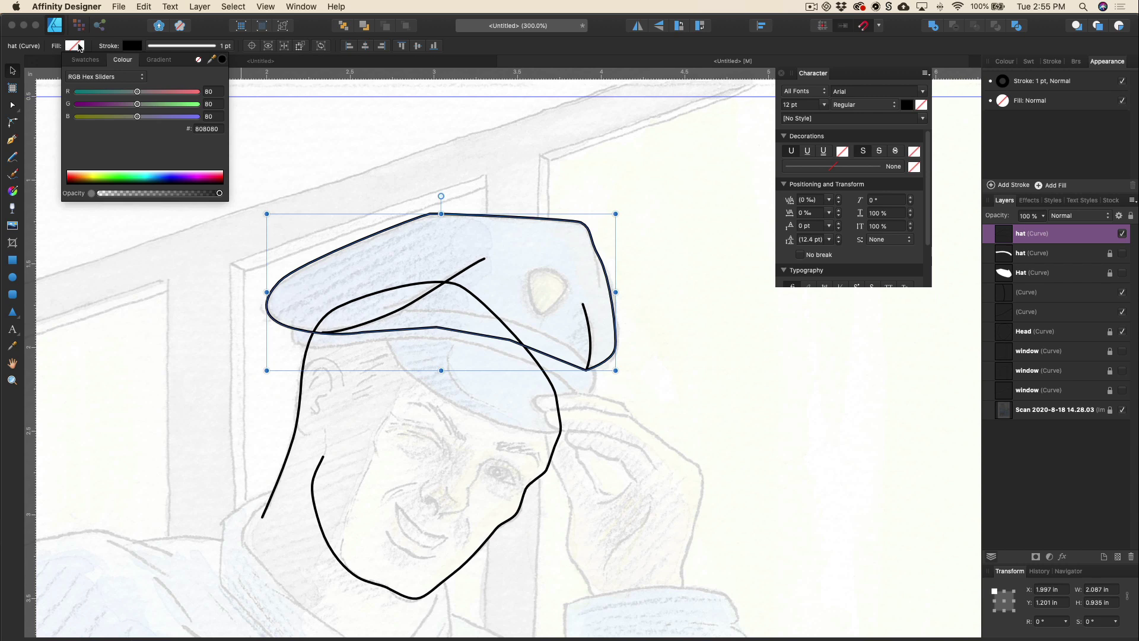
text(FFFFFF)
key(Return)
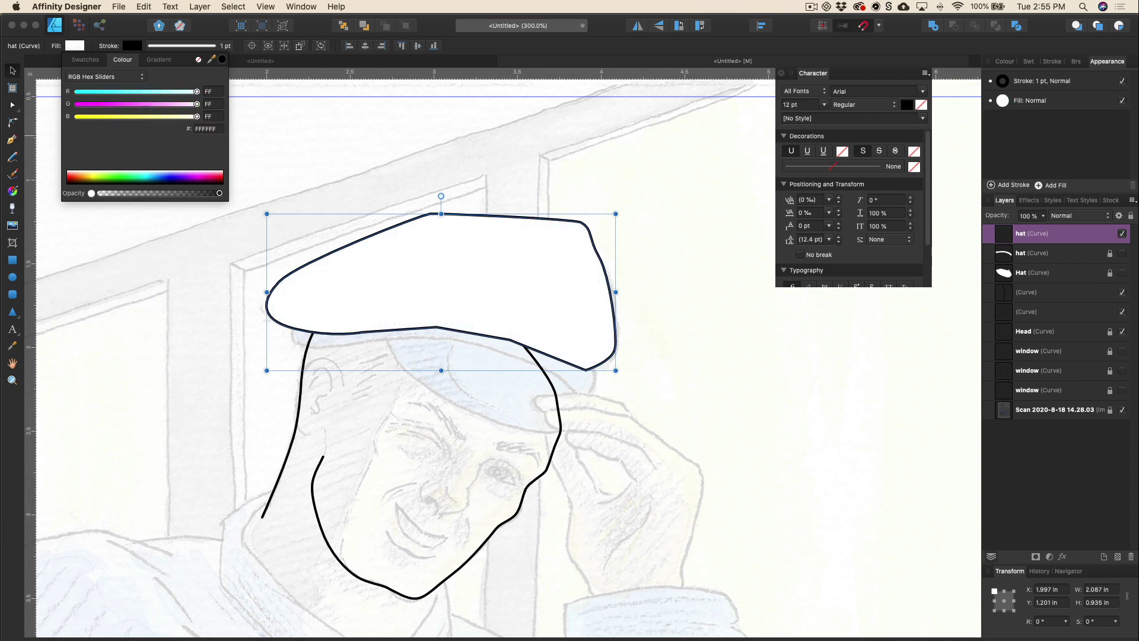
click(1085, 252)
click(1121, 233)
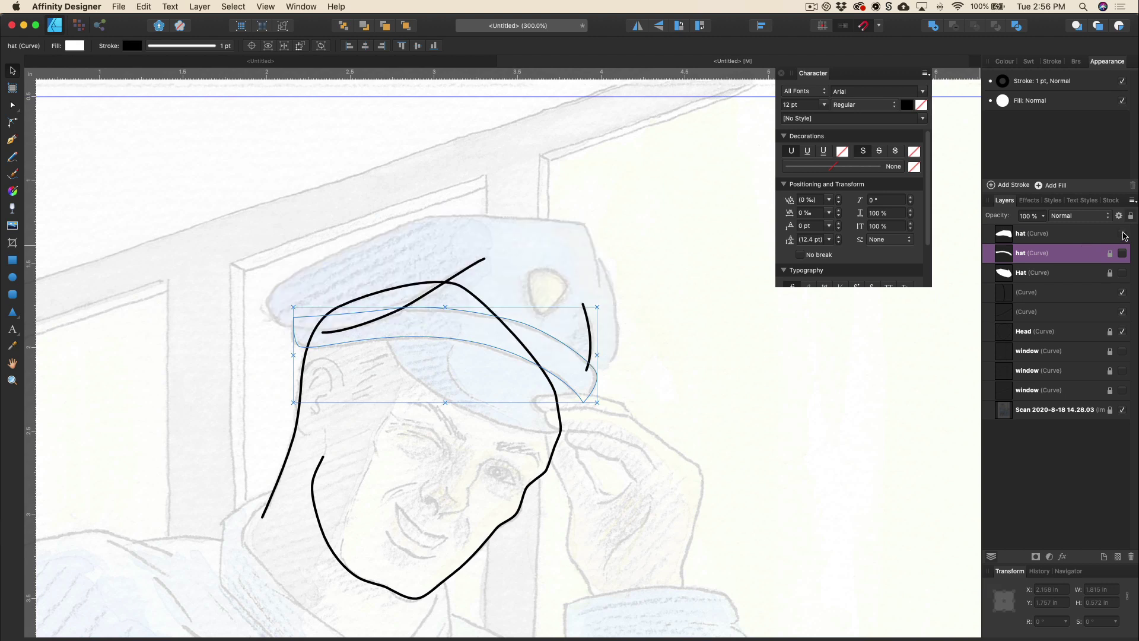
Step: Rename both crease line layers as hat and move them to the top of the layer stack
click(1030, 312)
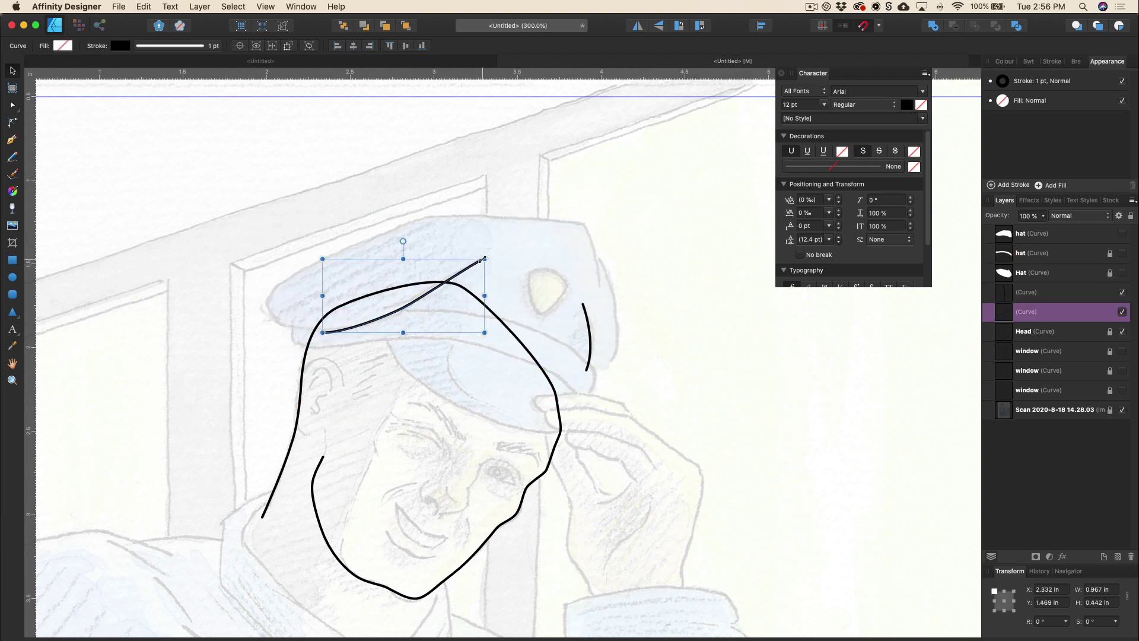
double_click(1029, 312)
text(hat)
key(Return)
double_click(1030, 292)
text(hat)
key(Return)
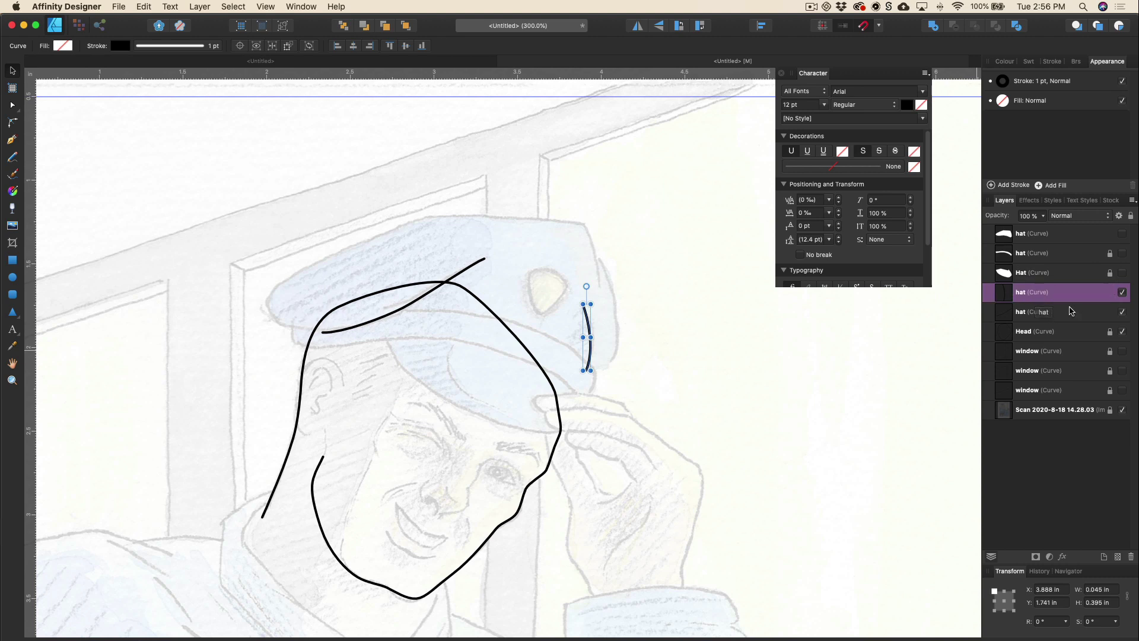
shift+click(1071, 311)
drag(1071, 292, 1059, 231)
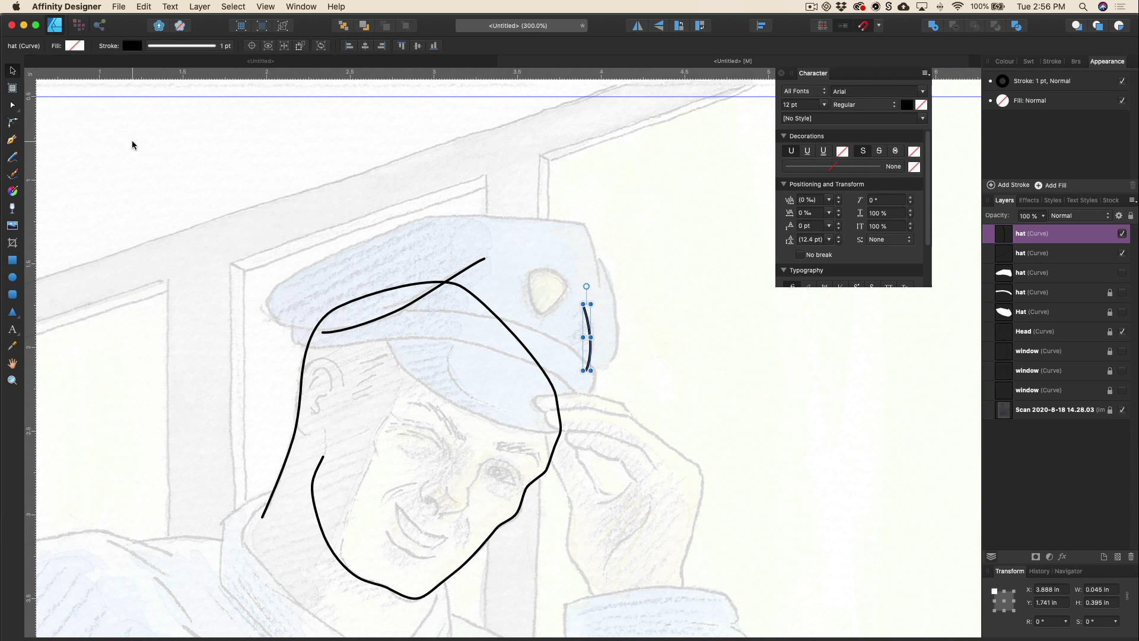
Step: Trace the cap's badge as a closed curved shape with three nodes
click(11, 142)
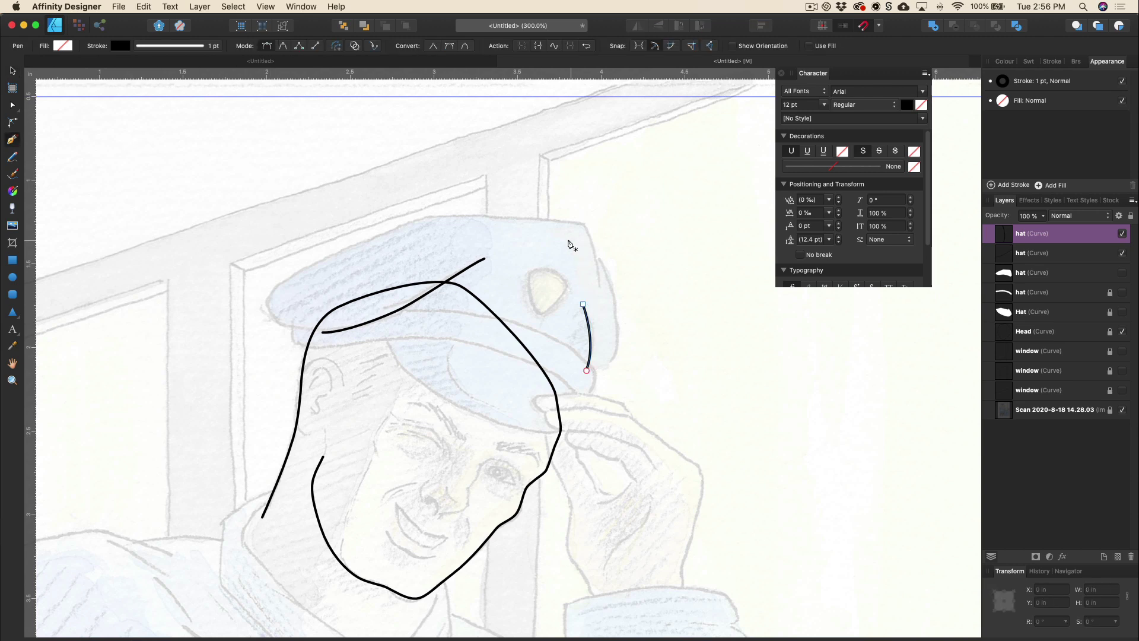
key(Escape)
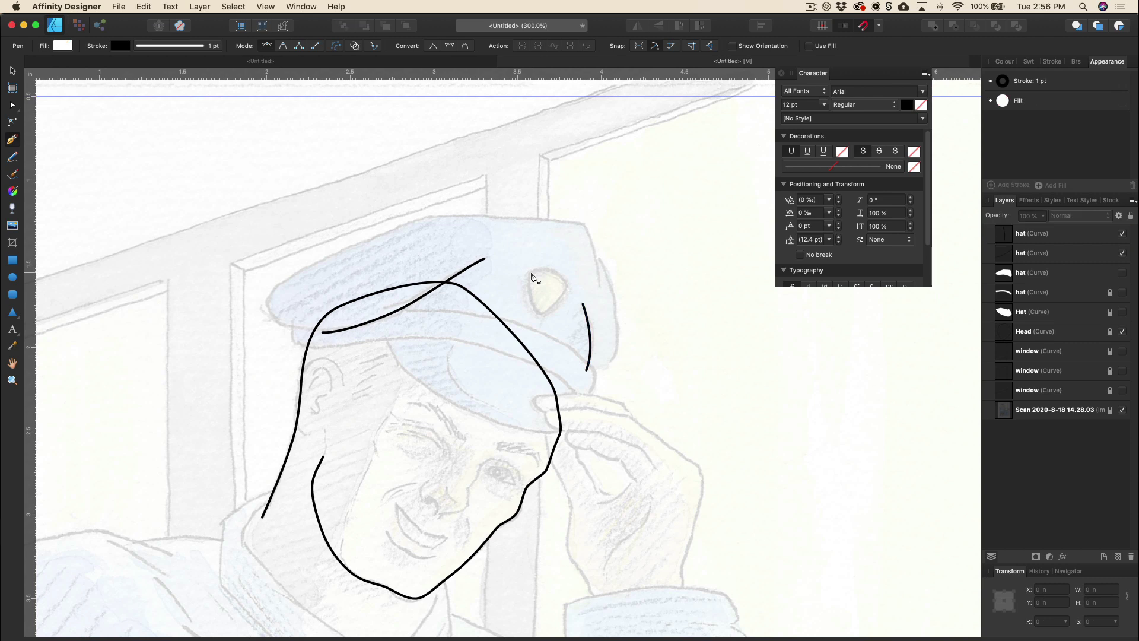
drag(531, 273, 587, 298)
click(541, 314)
click(530, 273)
Step: Adjust the badge outline's curve handles so its upper edge and front side follow the sketch
scroll(538, 265, up, 2)
drag(539, 265, 482, 306)
key(a)
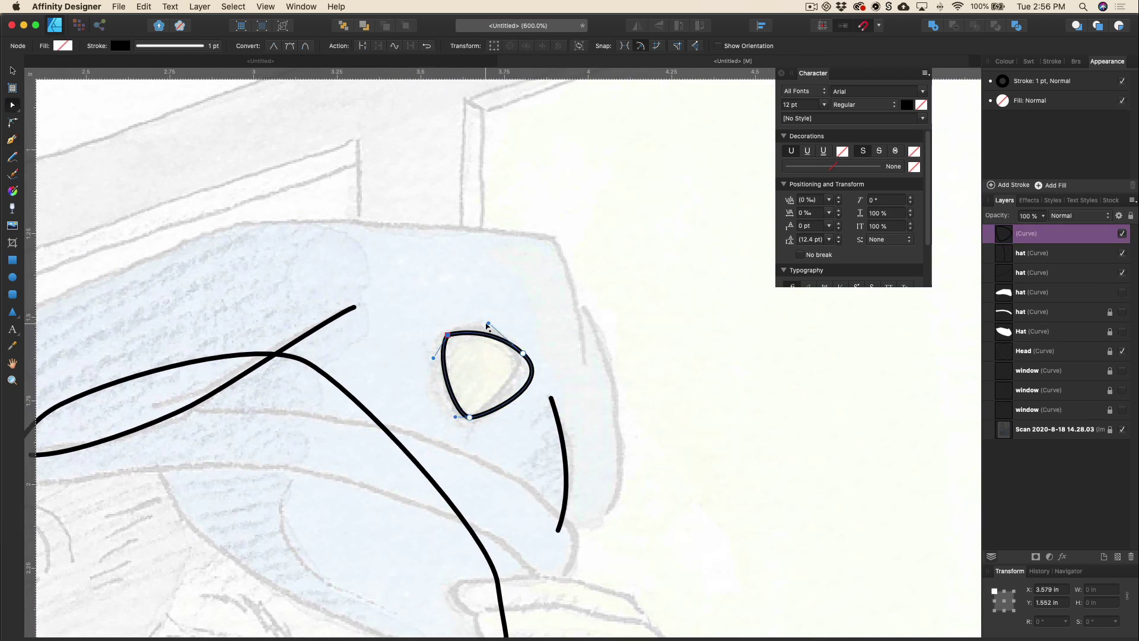
click(519, 353)
drag(557, 387, 533, 370)
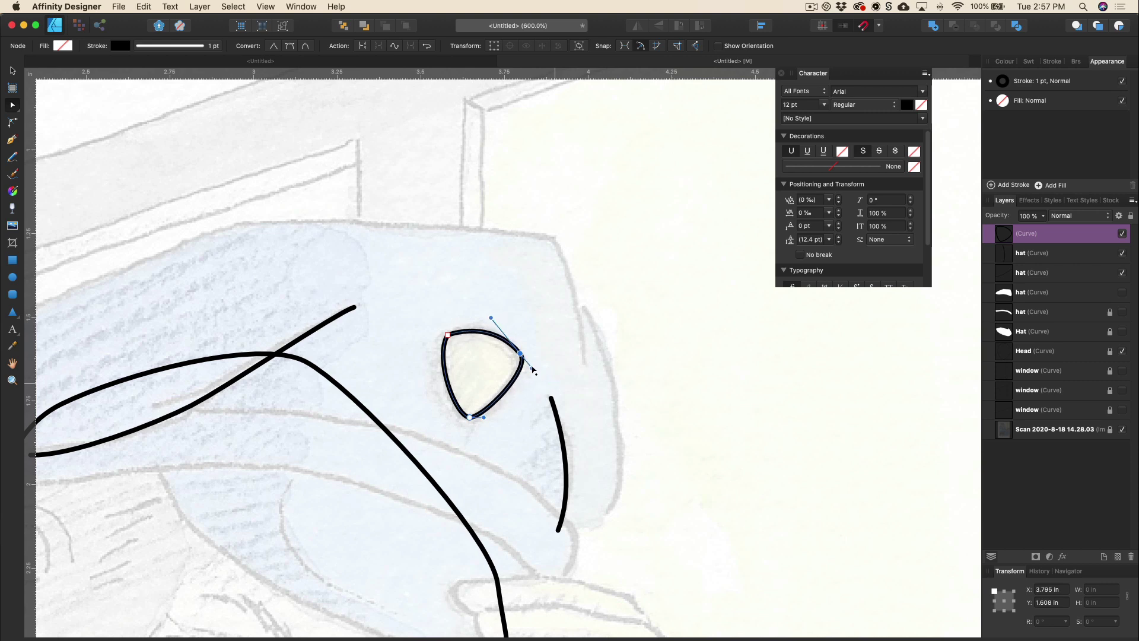
Step: Rename the badge's curve layer as hat
click(12, 71)
double_click(1027, 233)
text(hat)
key(Return)
key(super+minus)
key(super+minus)
key(super+minus)
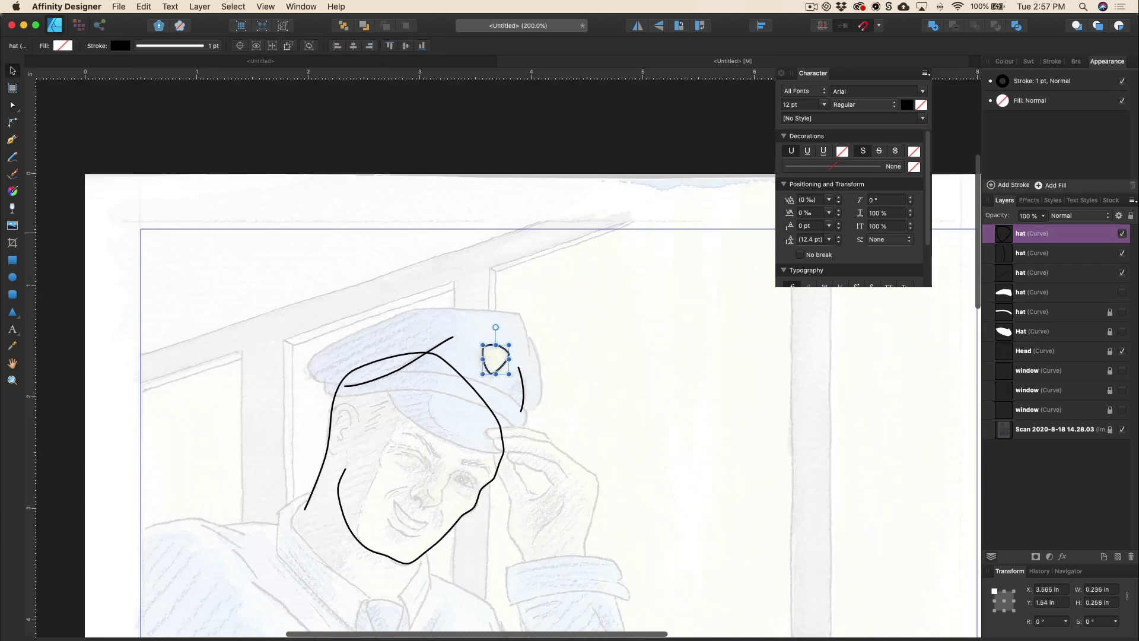
Step: Show the hidden crown, band and visor layers together with the head outline
click(1122, 292)
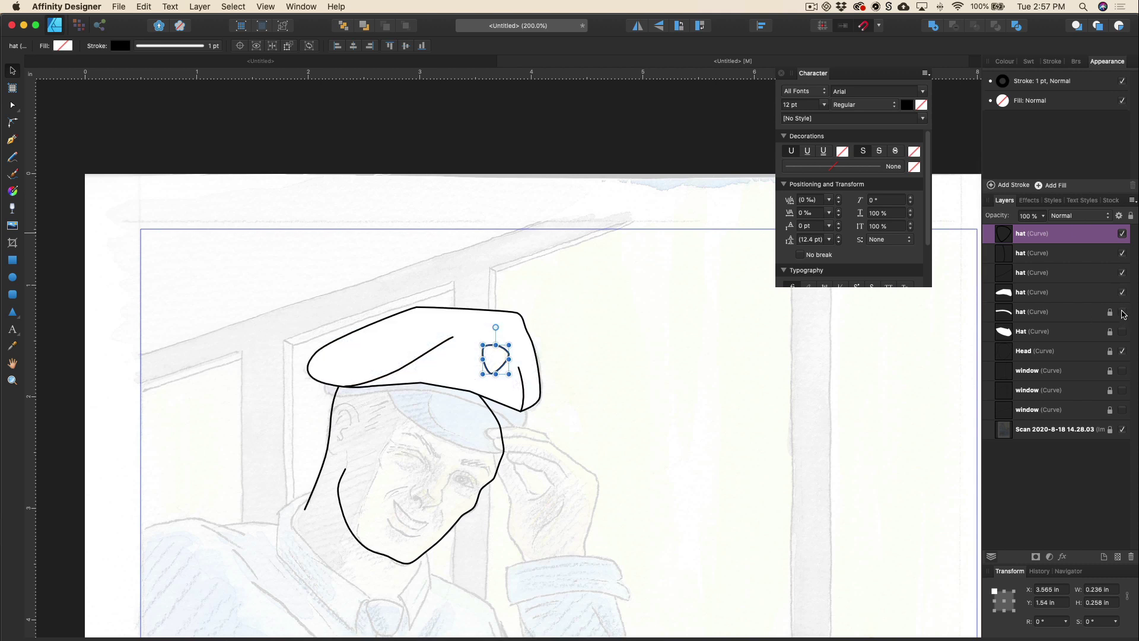
click(1122, 312)
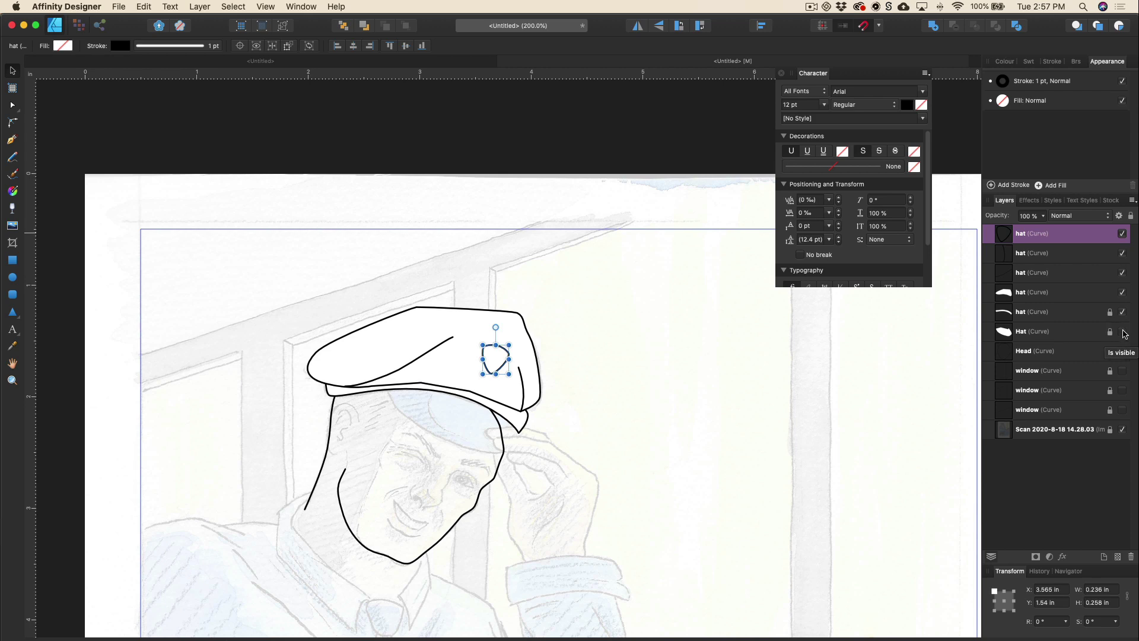
click(1123, 332)
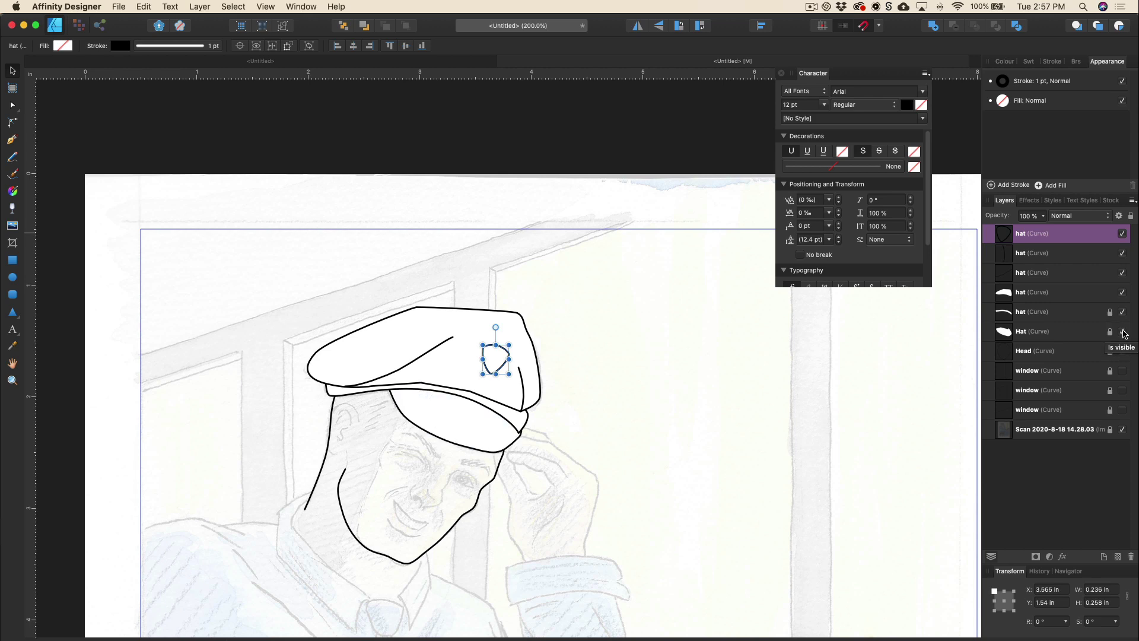
click(1122, 350)
Step: Move the band layer above the crown layer, and place the short front crease layer directly beneath the band
click(1069, 316)
drag(1069, 316, 1067, 289)
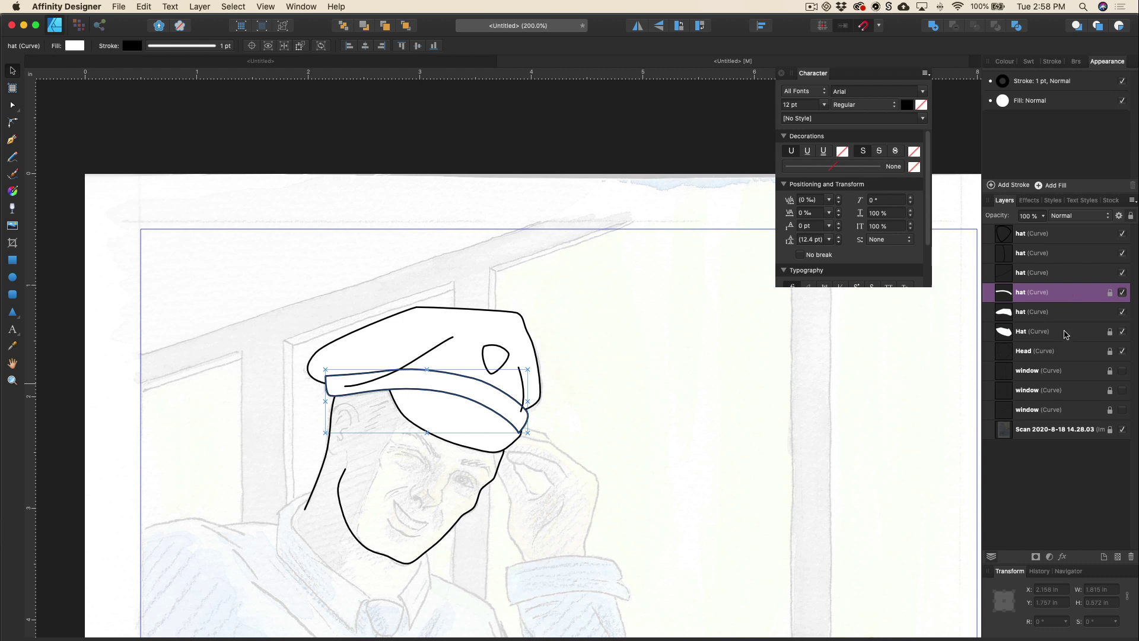
drag(1066, 334, 1062, 309)
key(cmd+z)
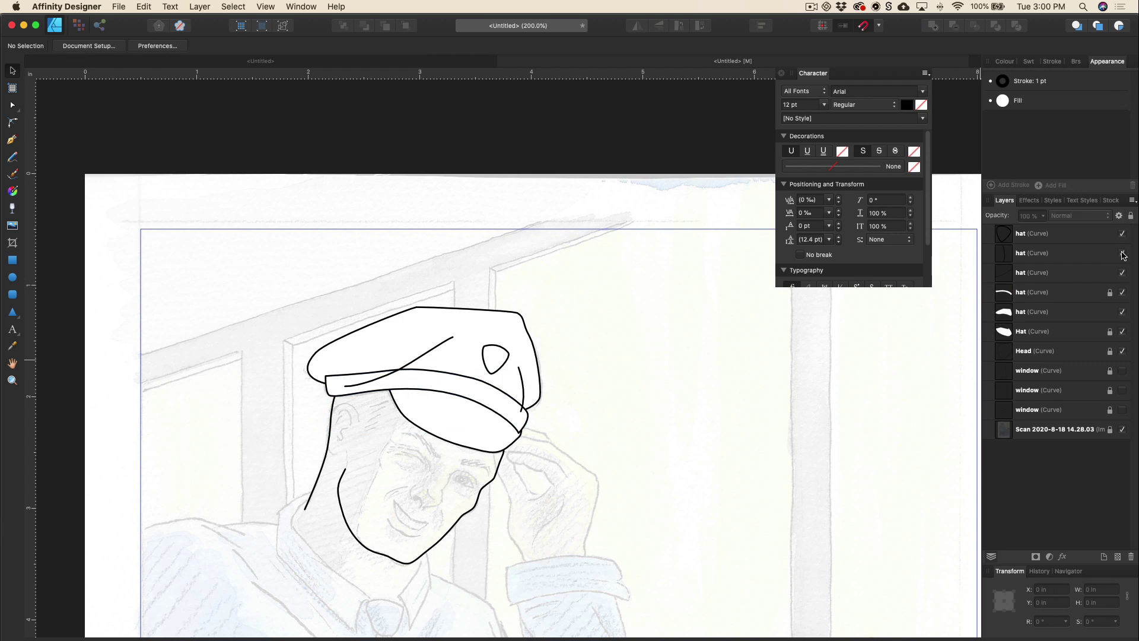
click(1070, 254)
drag(1071, 254, 1066, 298)
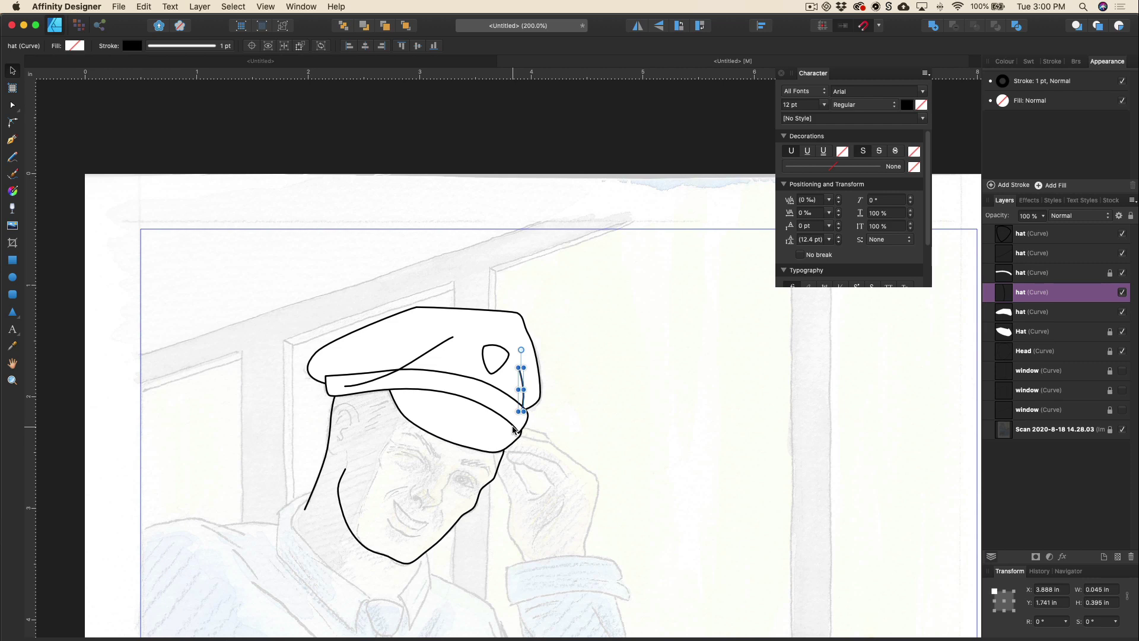
Step: Unlock the band and reshape its upper back corner and edge to follow the crown's lower edge and the crease line
scroll(355, 384, up, 5)
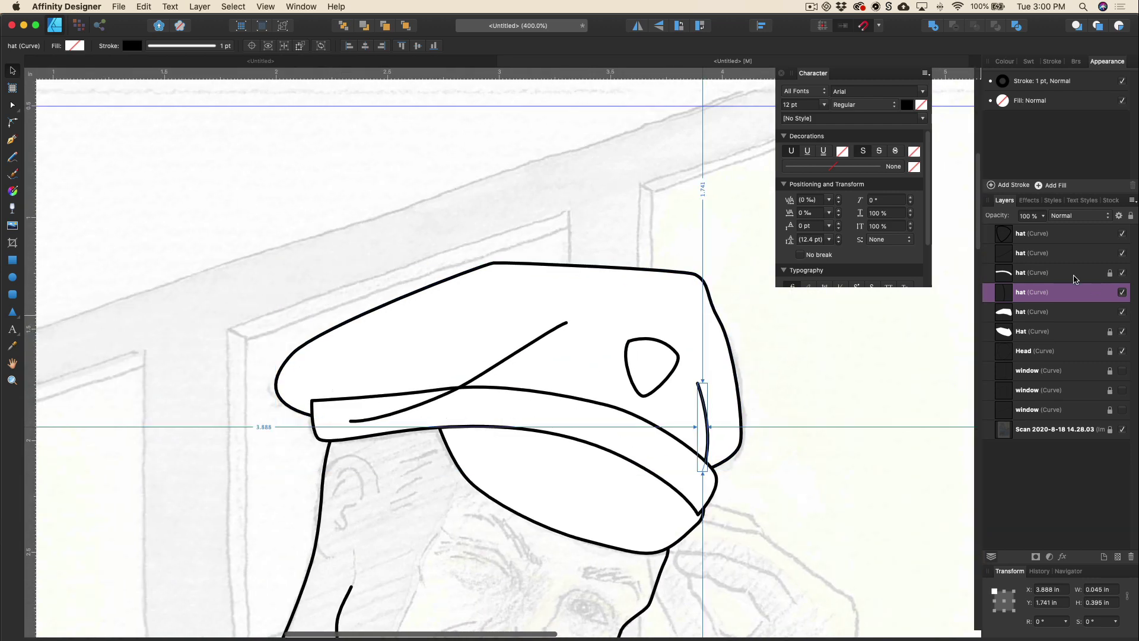
click(331, 388)
key(a)
drag(312, 400, 315, 414)
drag(385, 395, 346, 439)
click(887, 445)
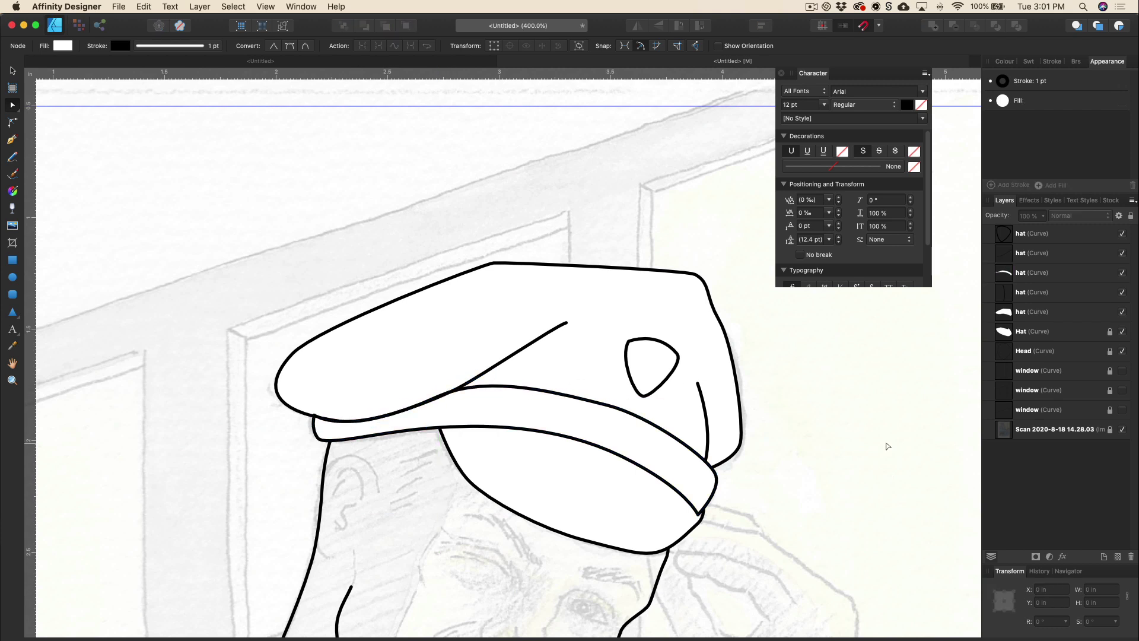
Step: Shorten the long crease line slightly by moving its upper end node
click(567, 325)
key(v)
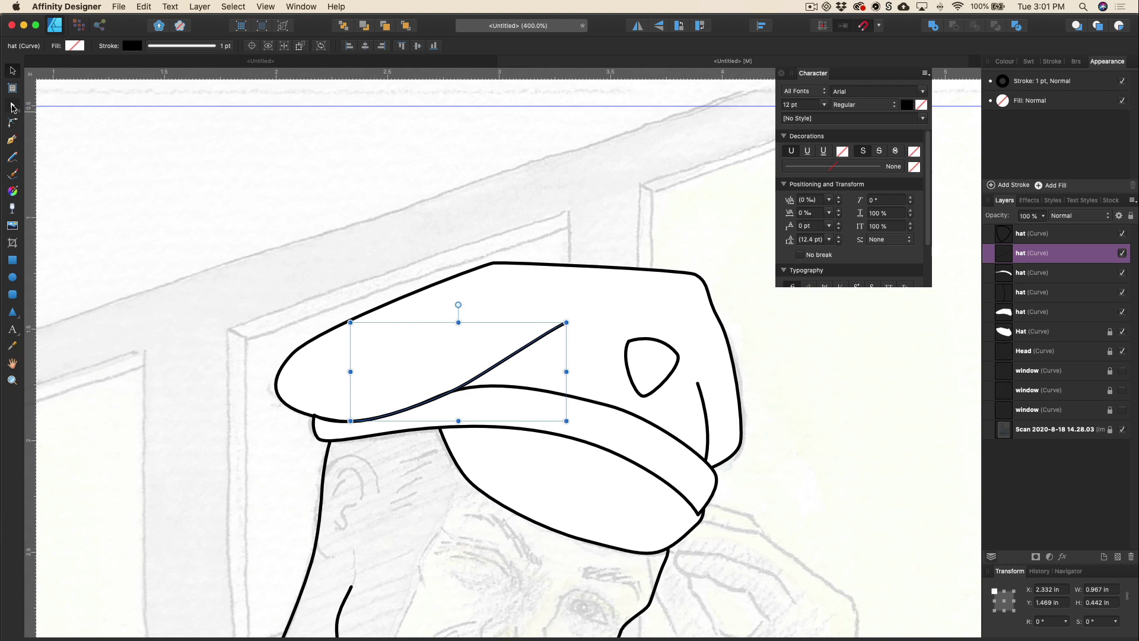
key(a)
drag(567, 322, 549, 329)
Step: Fine-tune the node at the band's upper back corner
click(314, 417)
drag(314, 416, 568, 434)
key(z)
scroll(569, 434, down, 10)
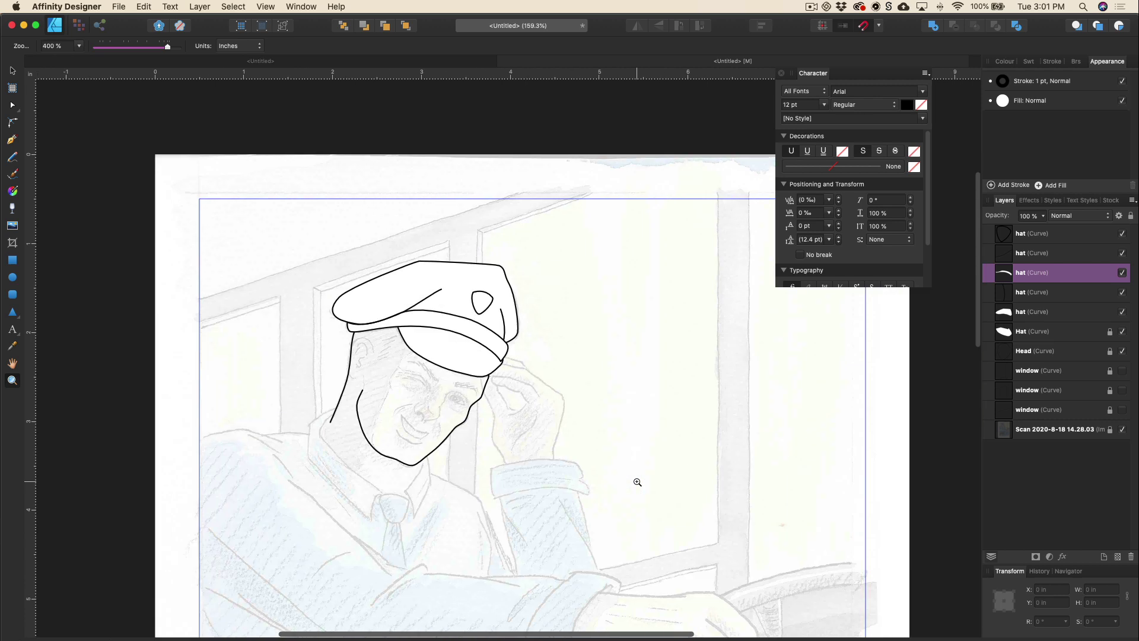
Step: Deselect the cap curve and examine the traced head and cap within the whole scanned drawing
scroll(635, 478, down, 3)
scroll(635, 478, right, 2)
key(v)
click(679, 452)
scroll(679, 452, down, 4)
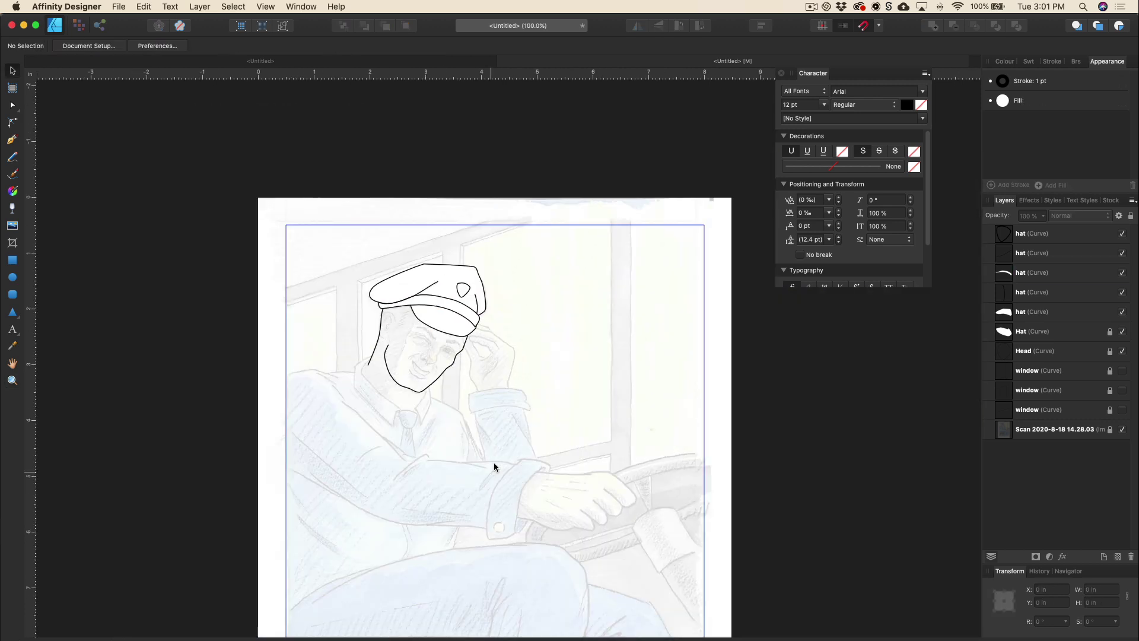
scroll(498, 463, down, 3)
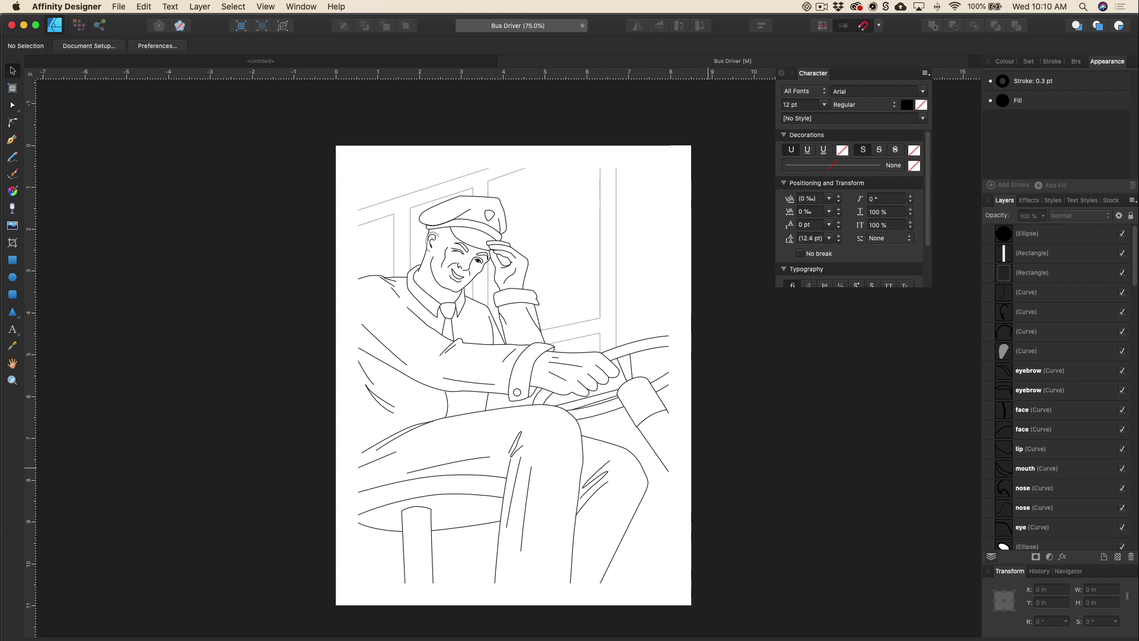
Step: Insert a document-sized artboard around the finished line drawing and rename it Bus Driver
click(13, 91)
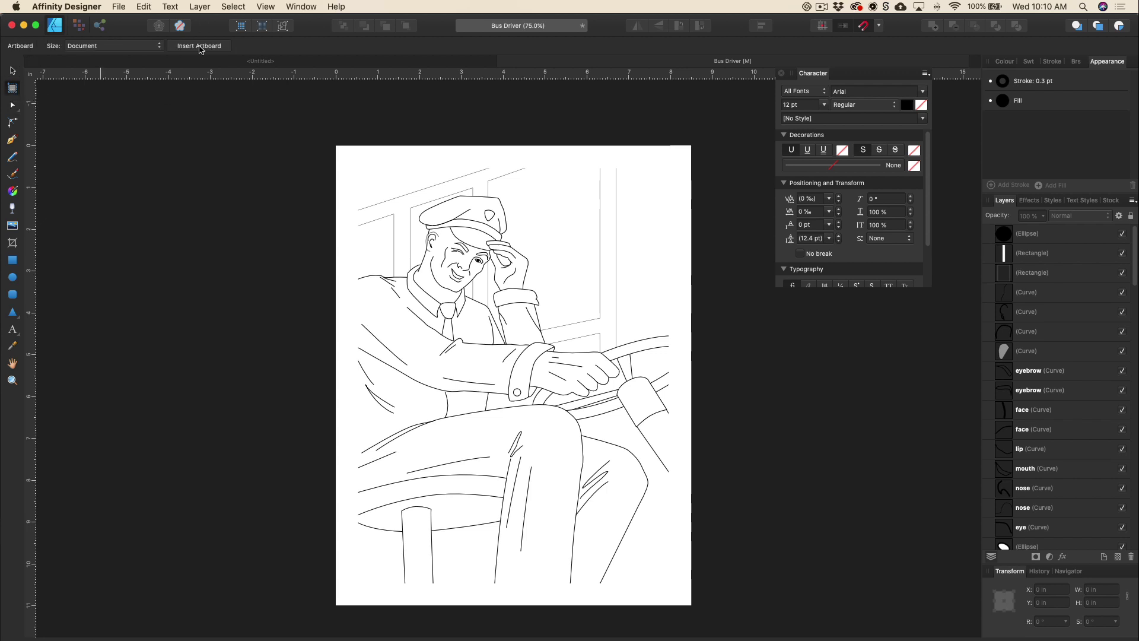
click(200, 47)
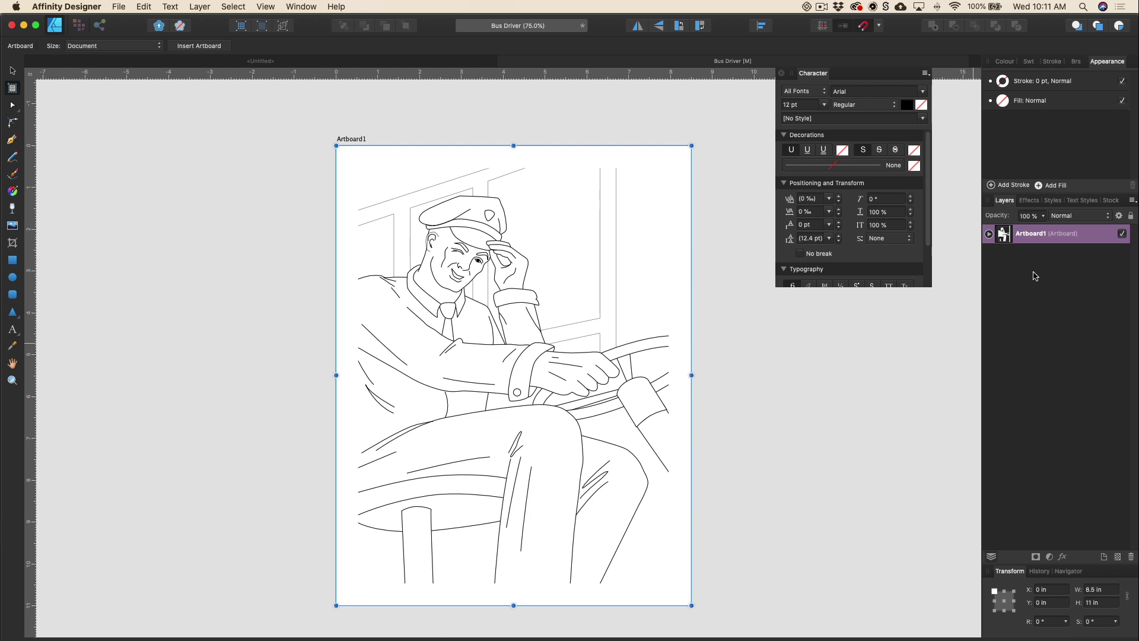
click(989, 235)
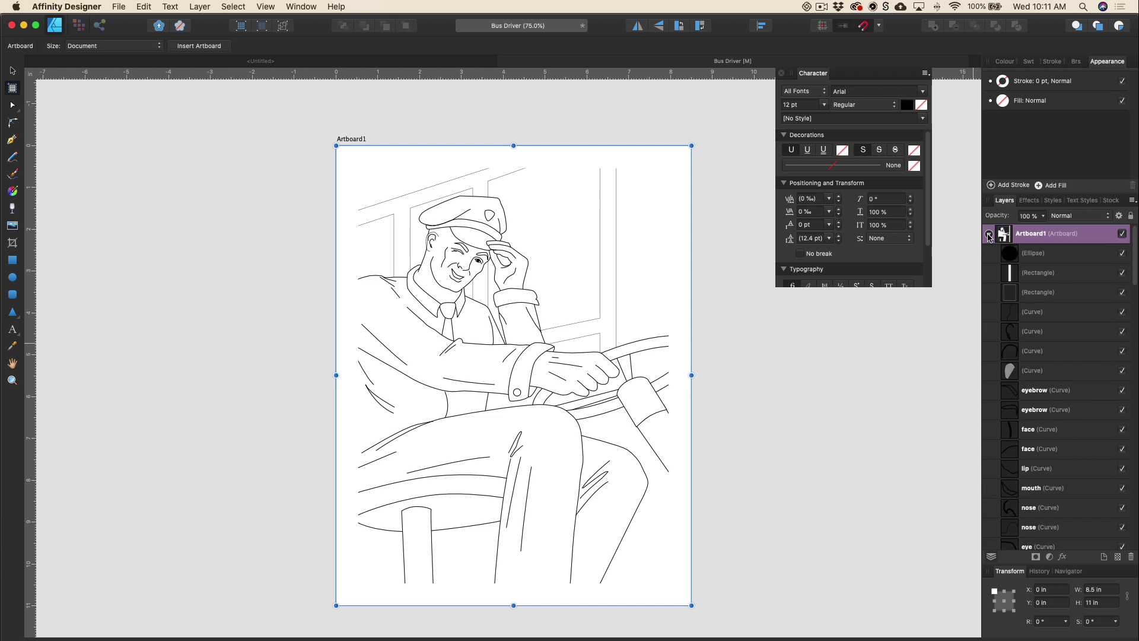
click(988, 235)
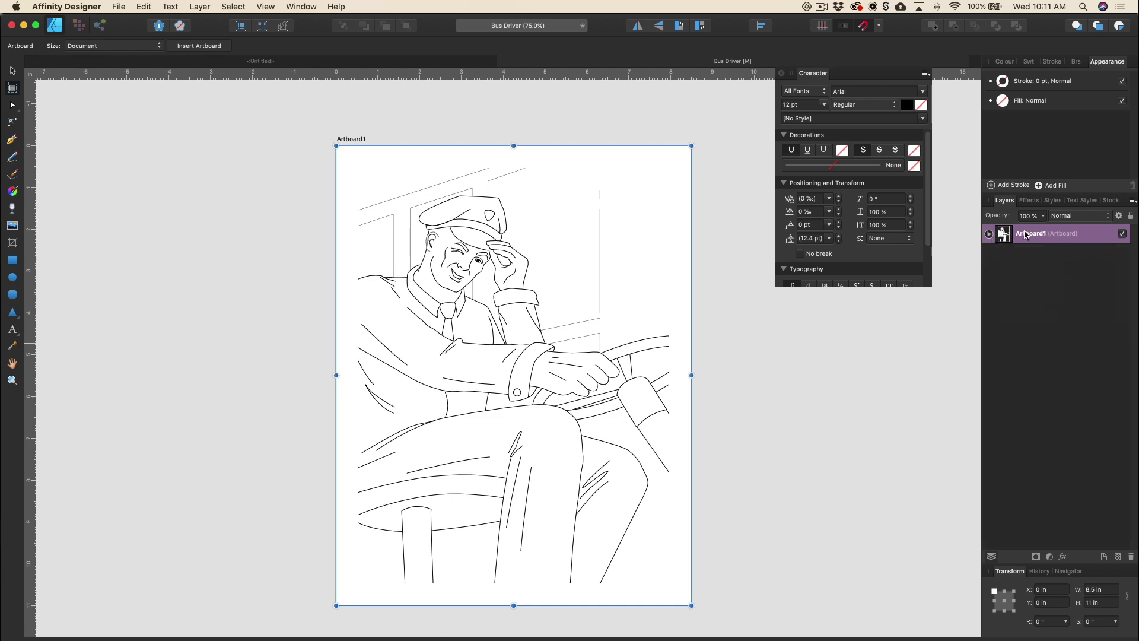
double_click(1026, 233)
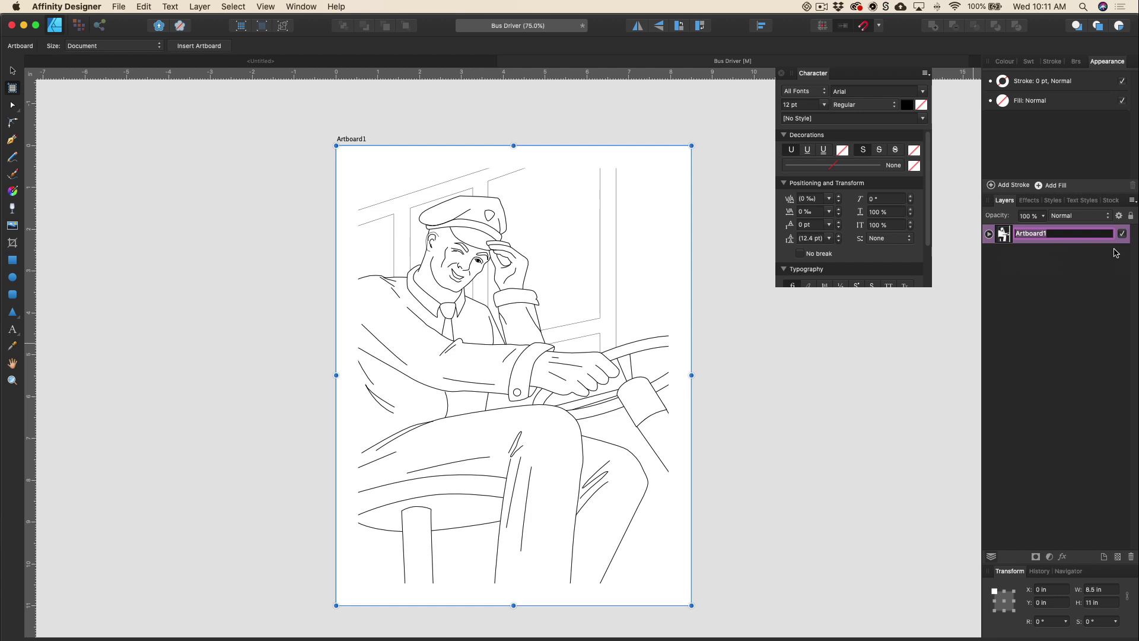
text(Bus Drive)
key(Return)
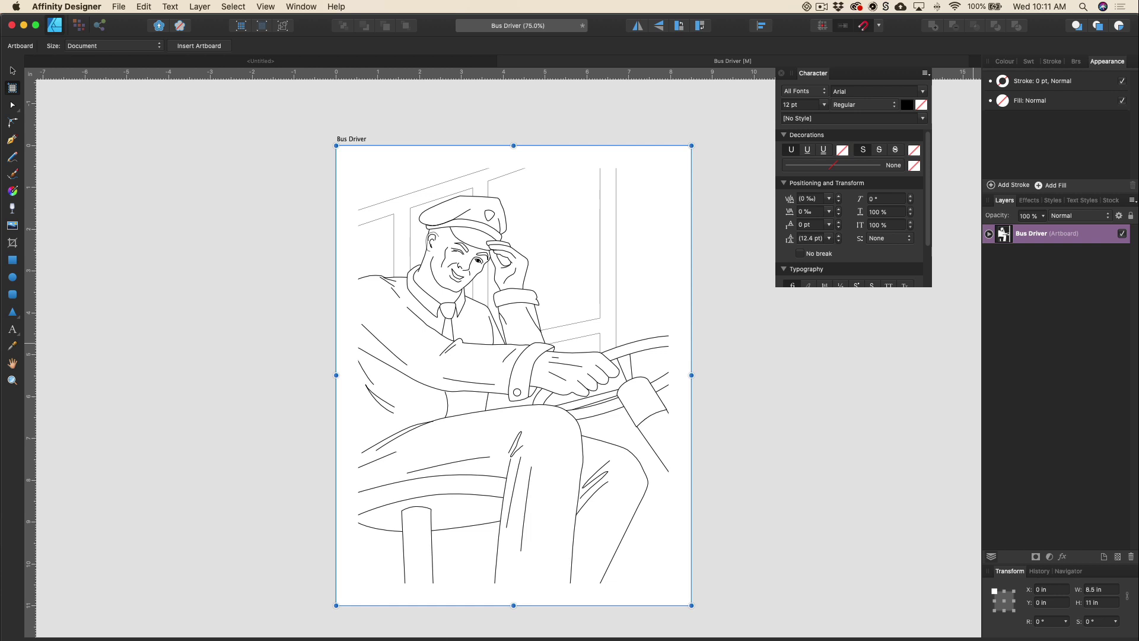
Step: Insert two more blank document-sized artboards beside the Bus Driver artboard
scroll(767, 397, right, 5)
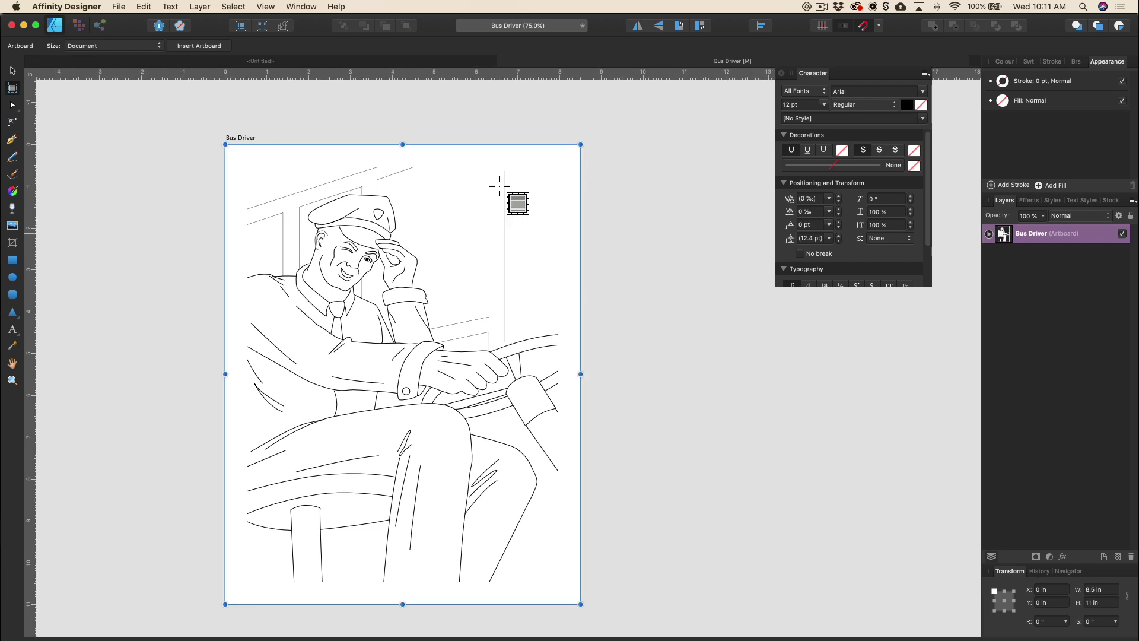
click(197, 46)
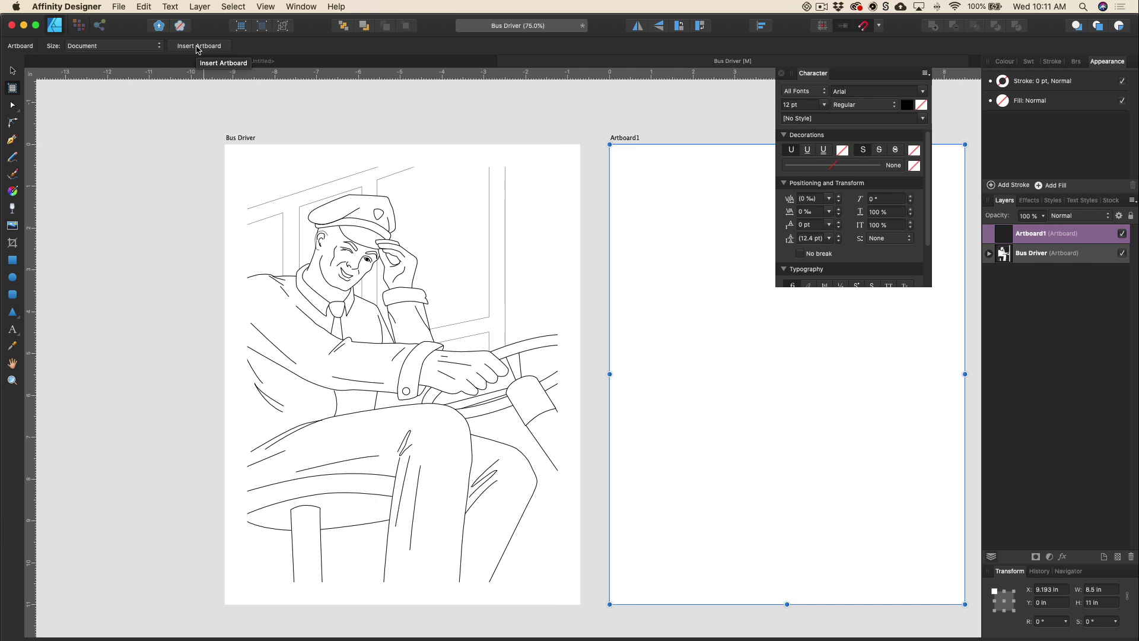
scroll(453, 206, right, 5)
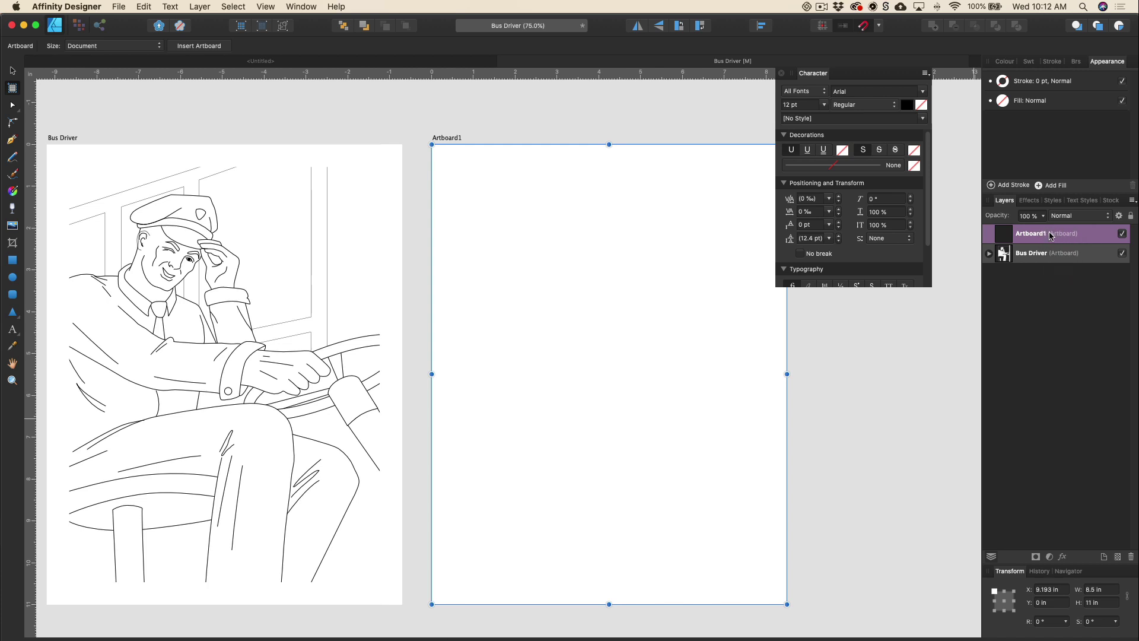
click(989, 254)
click(989, 254)
click(201, 46)
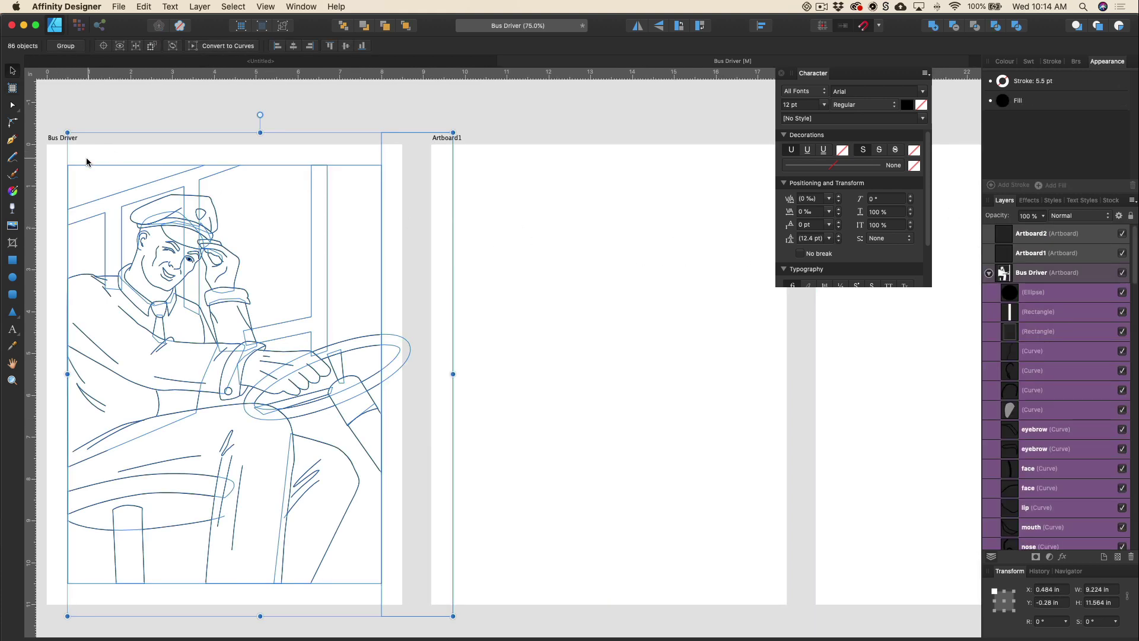
Step: Copy the complete Bus Driver artwork onto both Artboard1 and Artboard2
drag(89, 169, 470, 183)
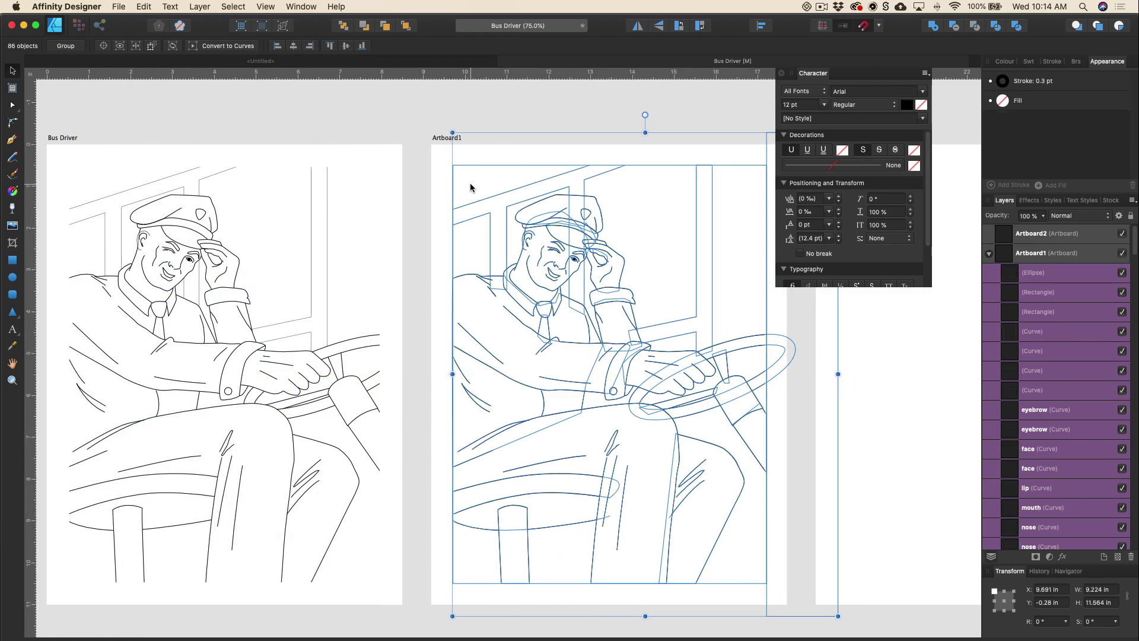
scroll(470, 184, right, 5)
drag(241, 168, 625, 194)
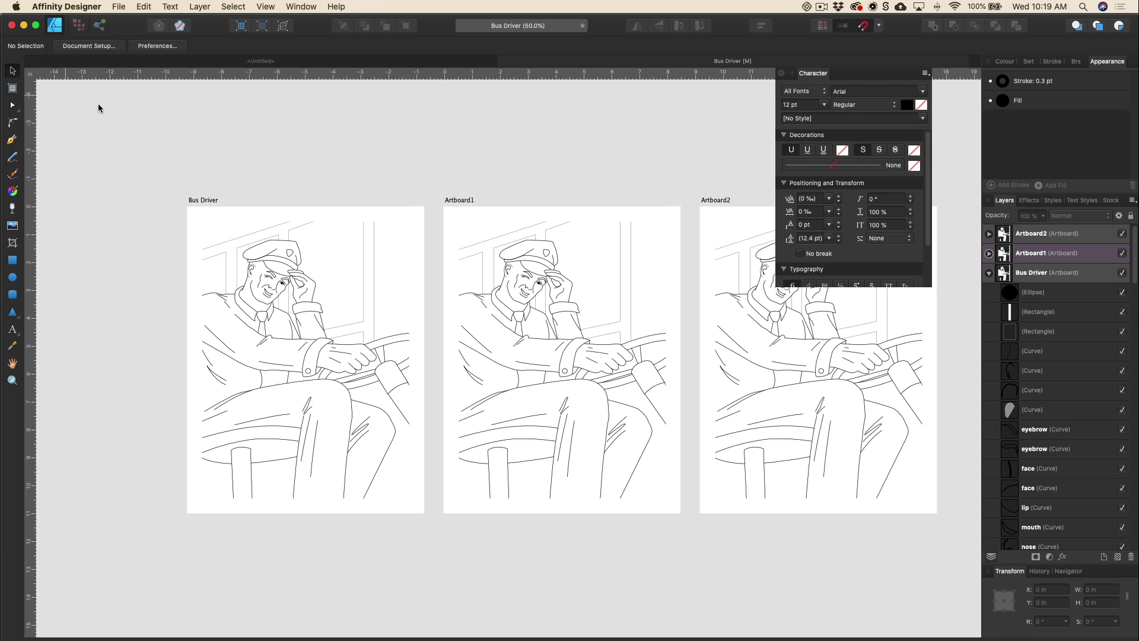
Step: Add another document-sized artboard to the left of the Bus Driver artboard and name it Copyright Page
click(12, 88)
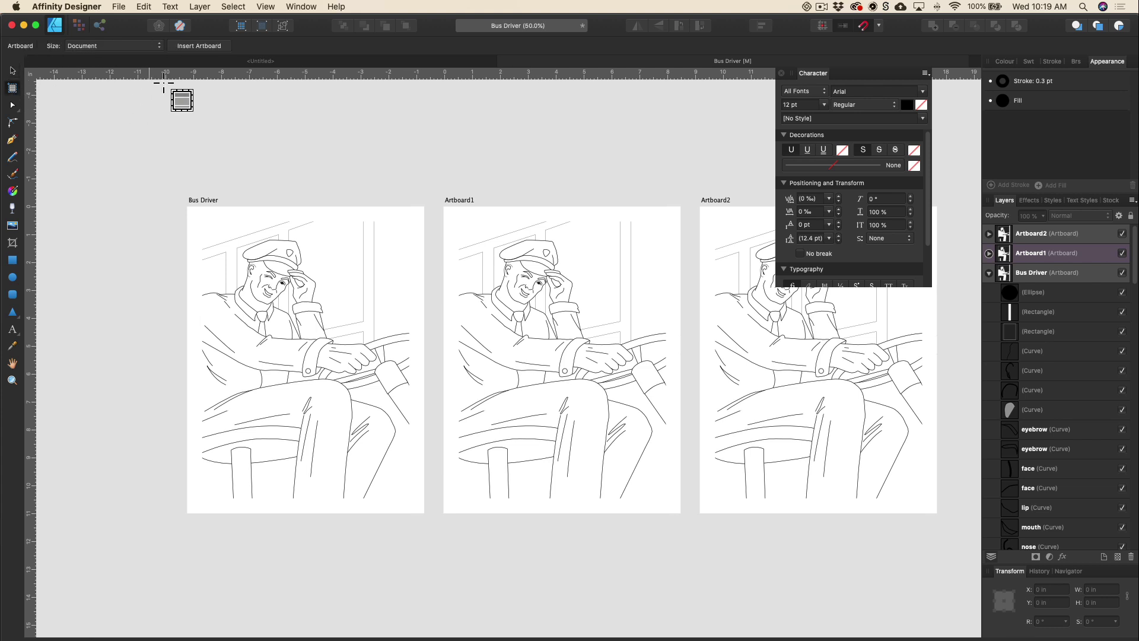
click(182, 48)
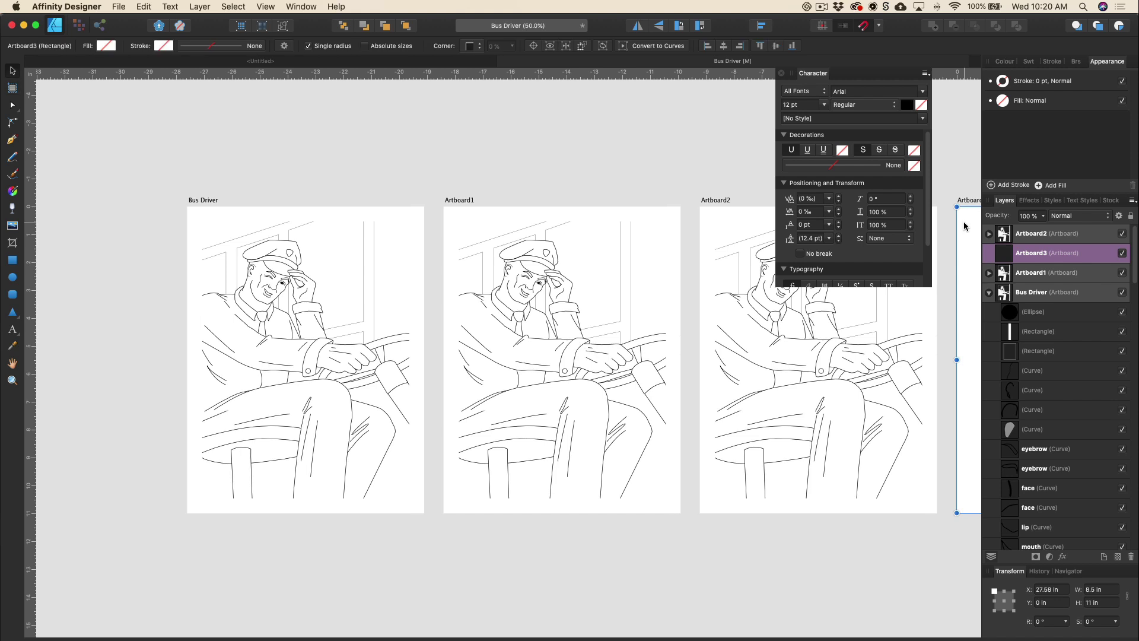
drag(962, 226, 152, 278)
scroll(151, 279, left, 5)
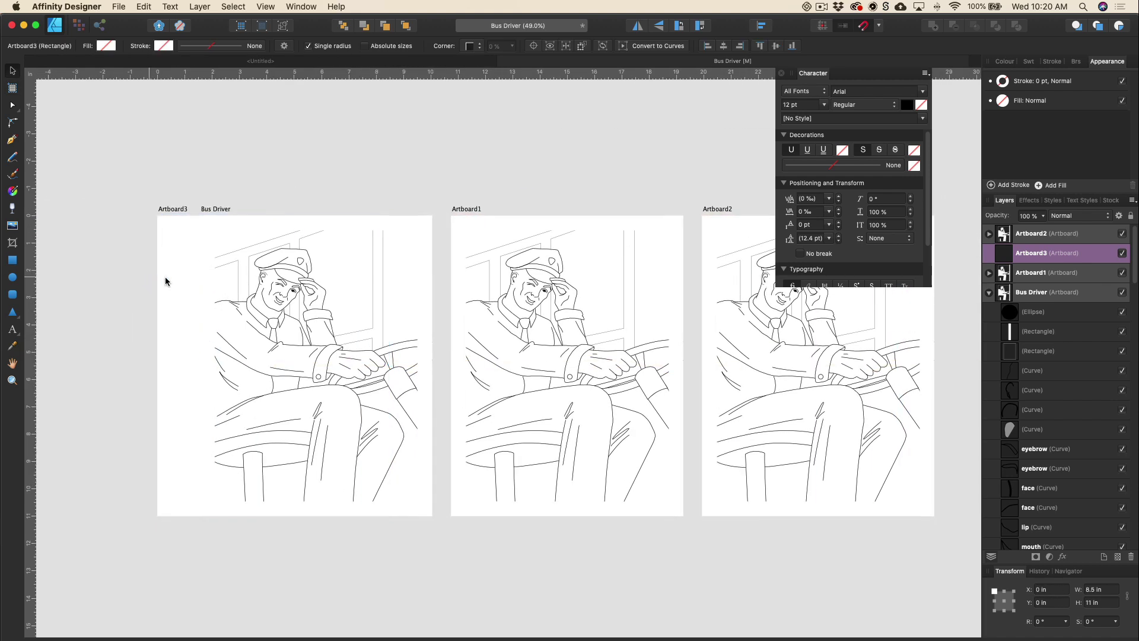
drag(350, 248, 142, 260)
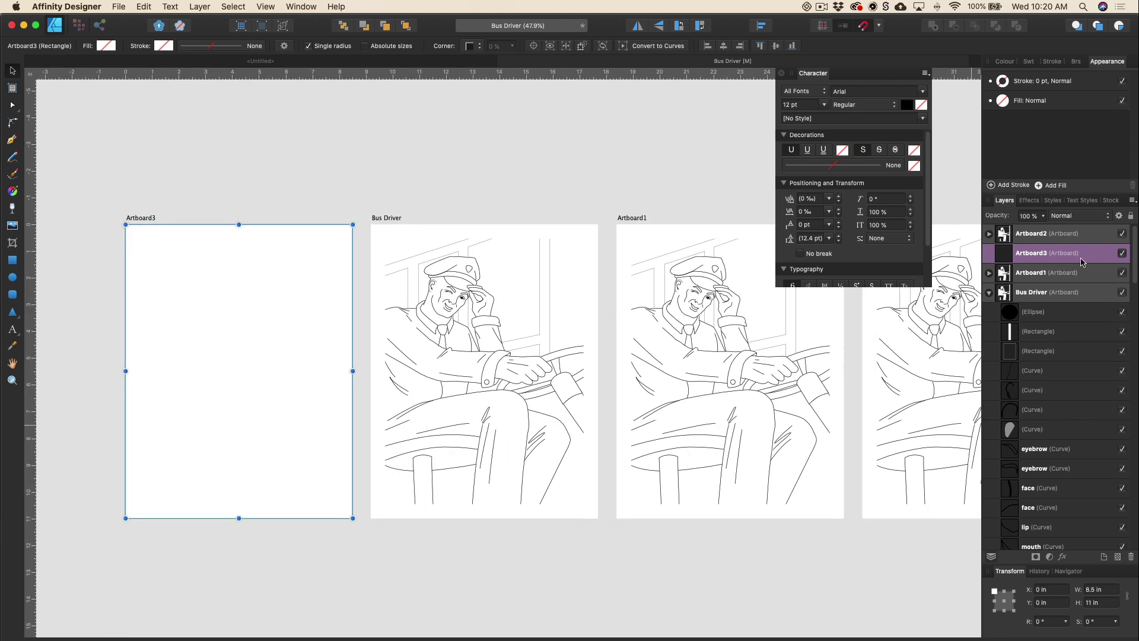
double_click(1022, 254)
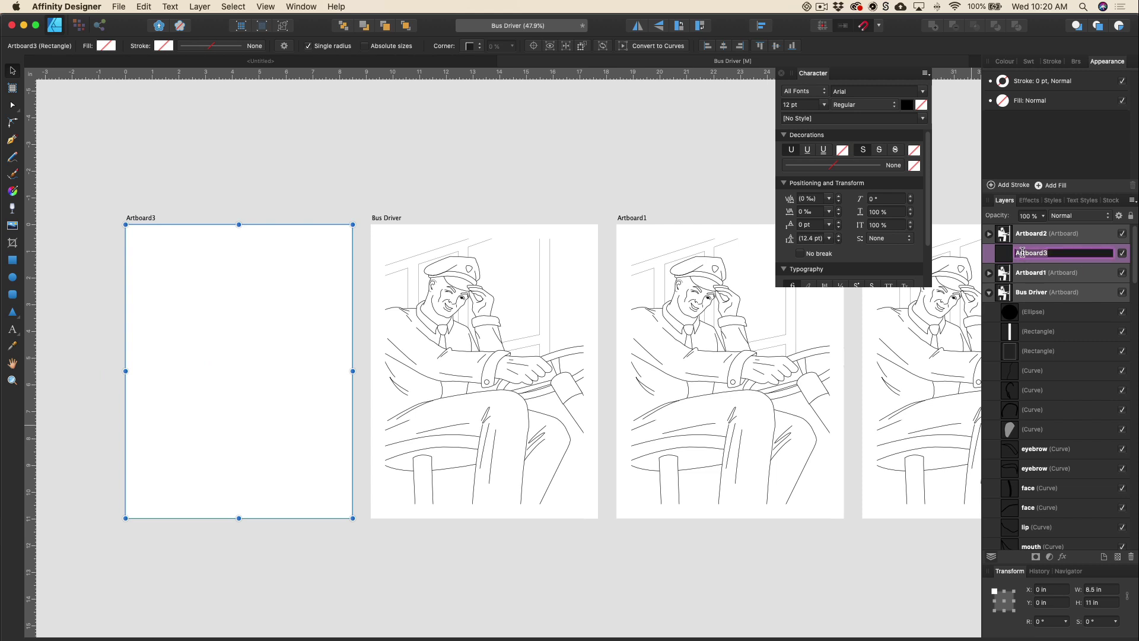
text(Copyright Page)
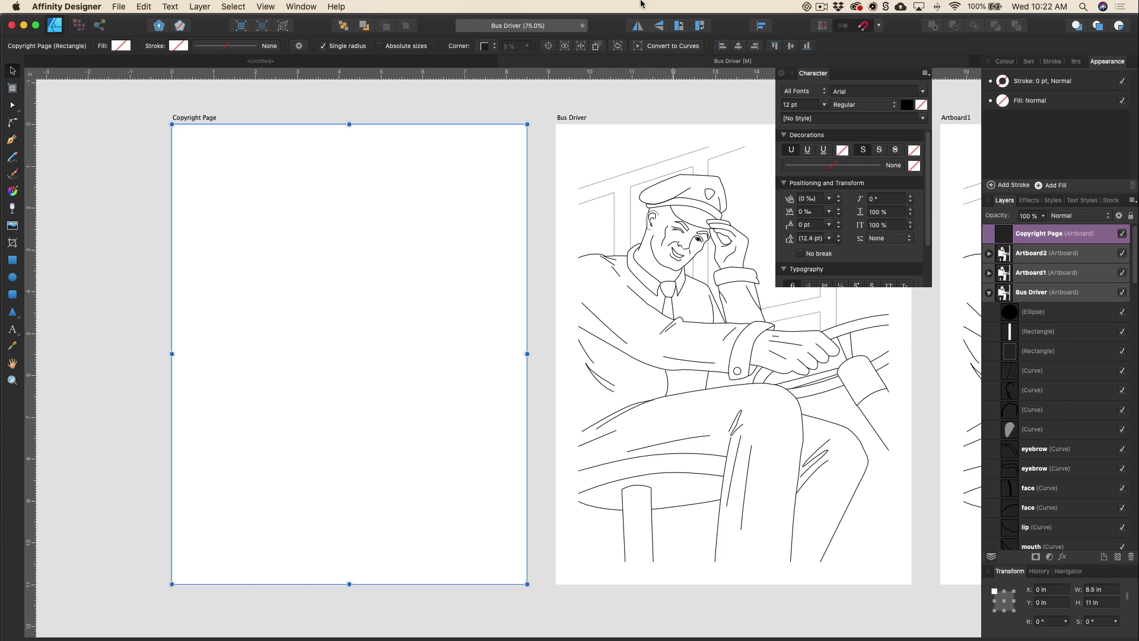
Step: Set the Copyright Page margins to 0.5 in on all sides in the document setup
click(118, 7)
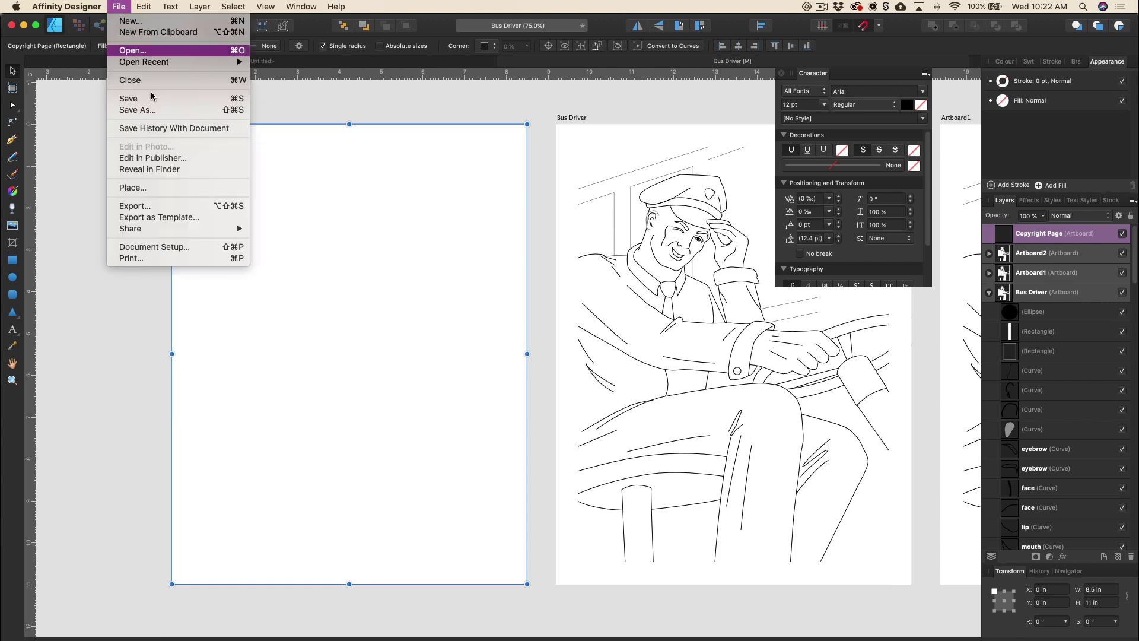
click(170, 253)
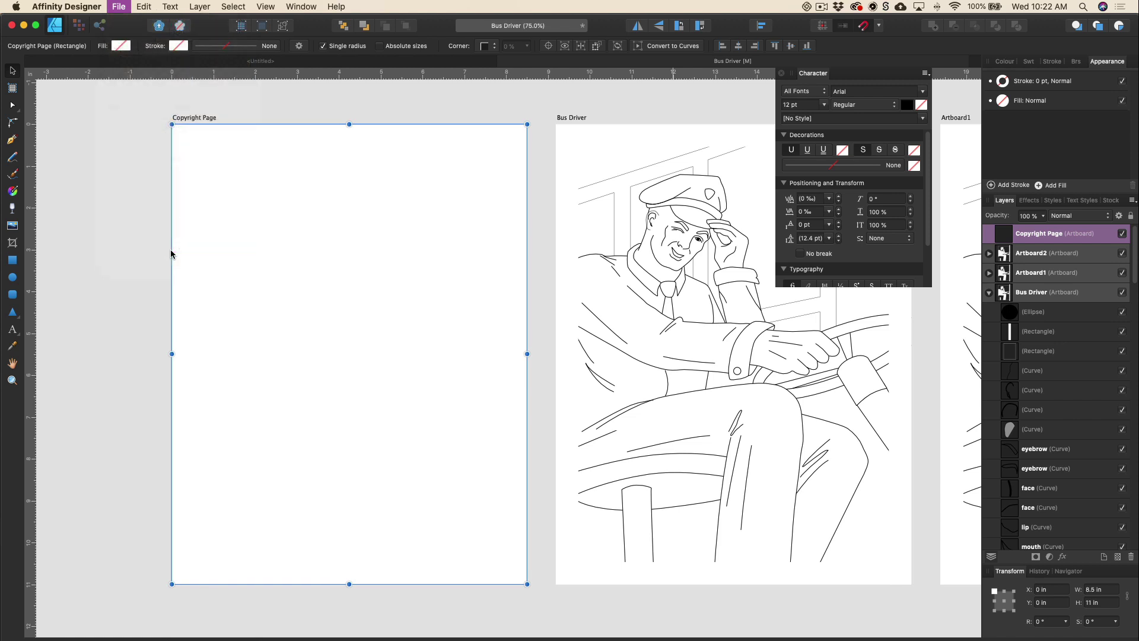
click(536, 201)
text(.5)
key(Tab)
click(675, 292)
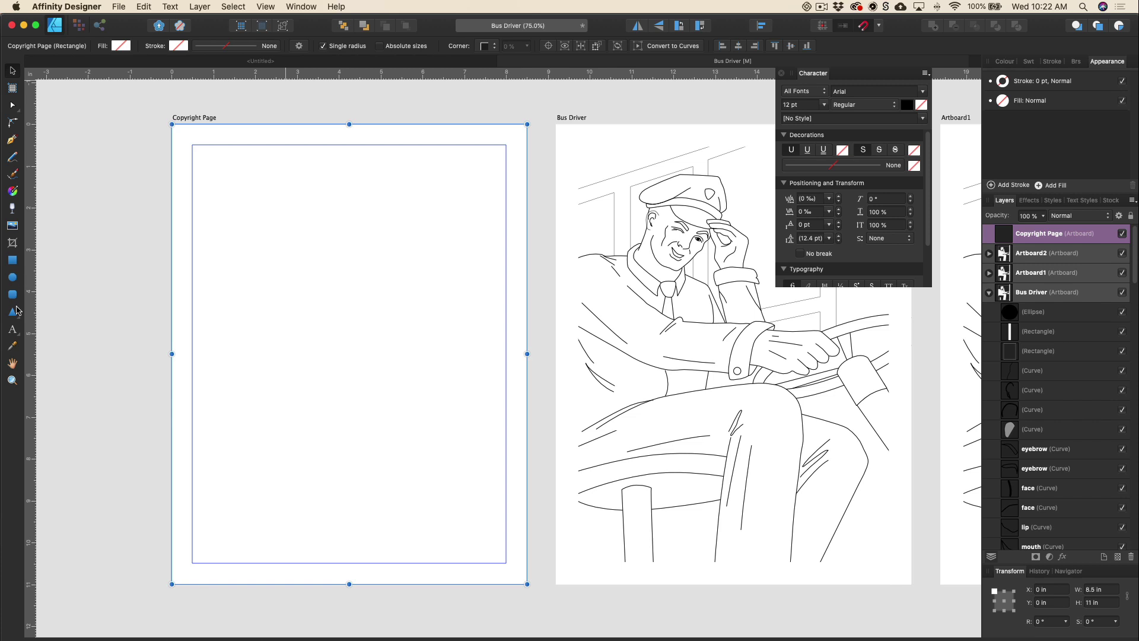
Step: Draw a text frame about 3.9 × 0.7 in at the lower-left margin corner of the Copyright Page
click(13, 329)
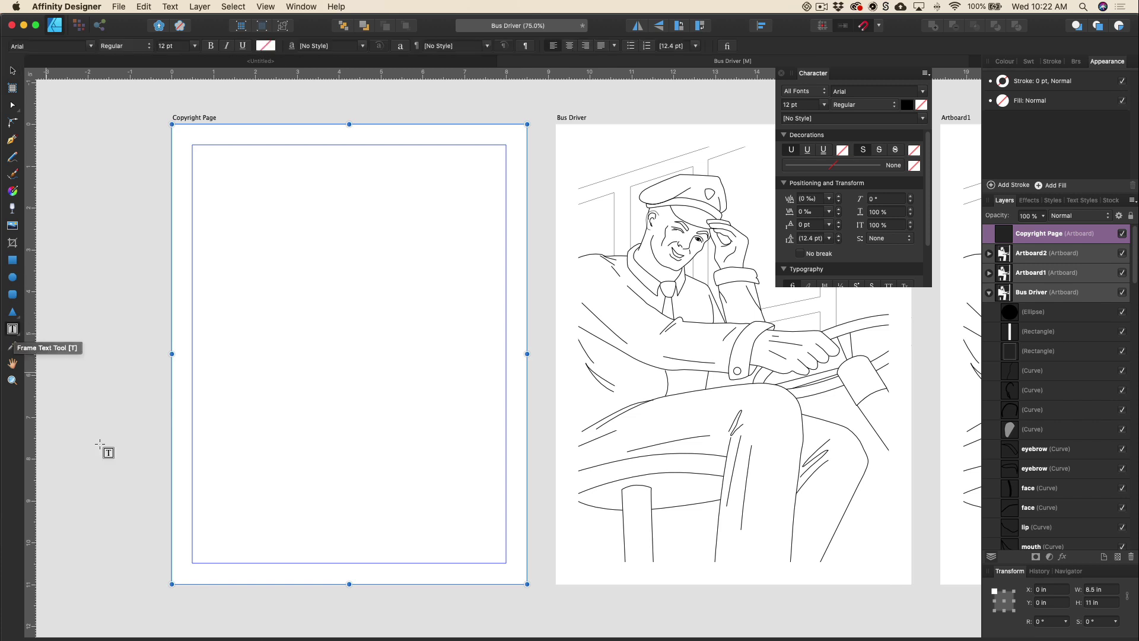
drag(192, 534, 357, 560)
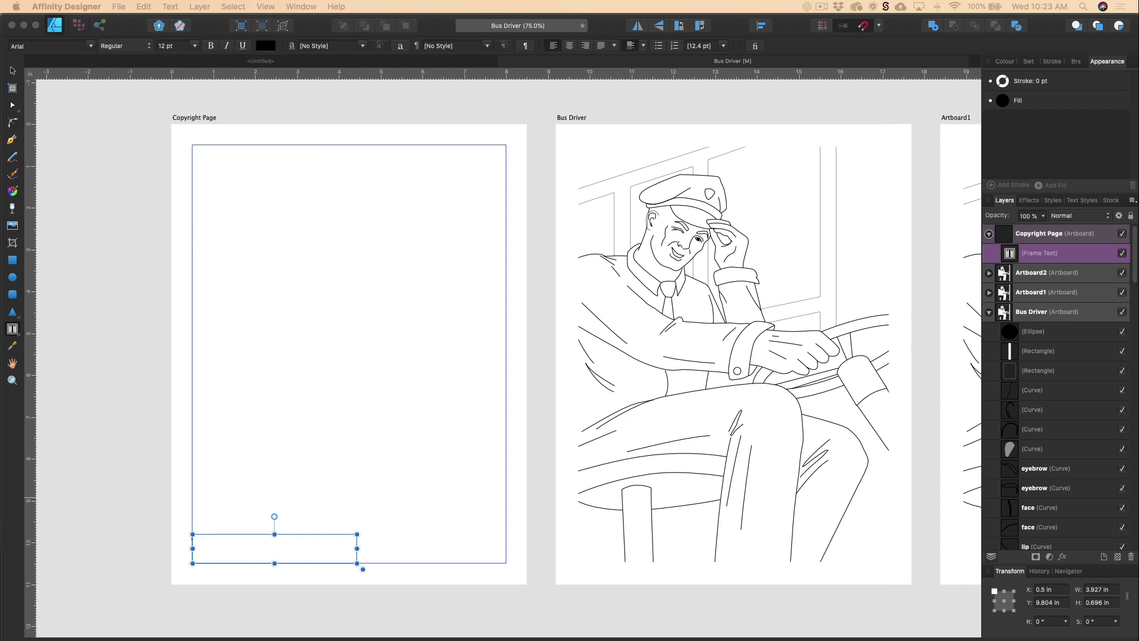
click(251, 541)
Step: Enter the text "© 2020 XYZ Publishing" in the frame
text(©)
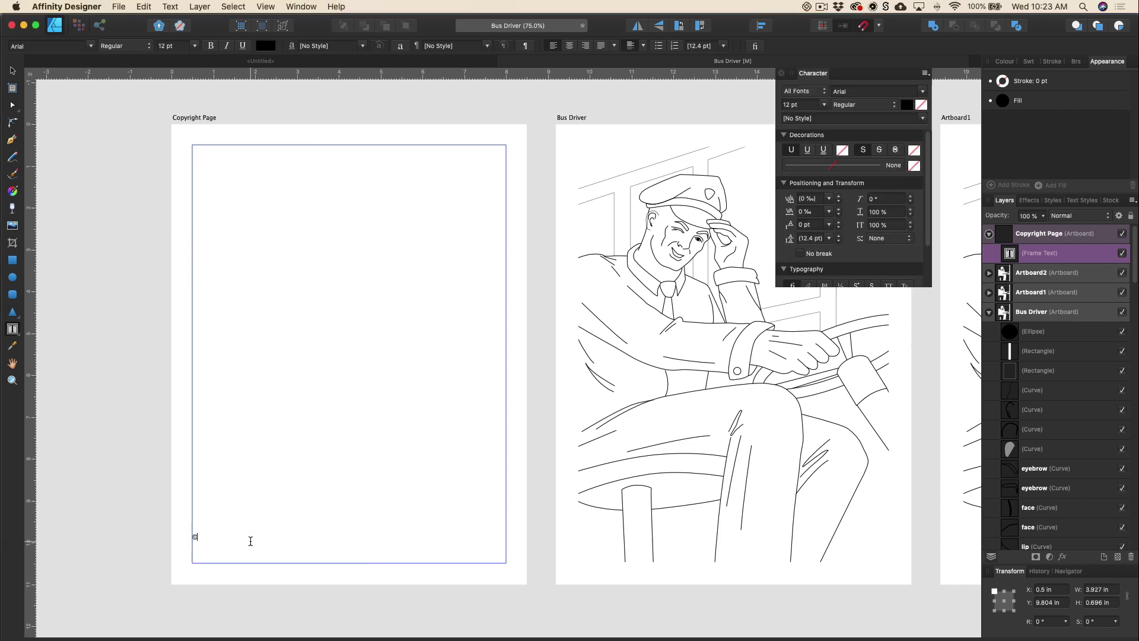
text( 2020 XYZ PUblsi)
key(BackSpace)
key(BackSpace)
key(BackSpace)
key(BackSpace)
key(BackSpace)
text(ublsihin)
key(BackSpace)
key(BackSpace)
key(BackSpace)
key(BackSpace)
text(lishing)
Step: Change the font of the whole copyright line to Brandon Grotesque
key(super+a)
click(91, 47)
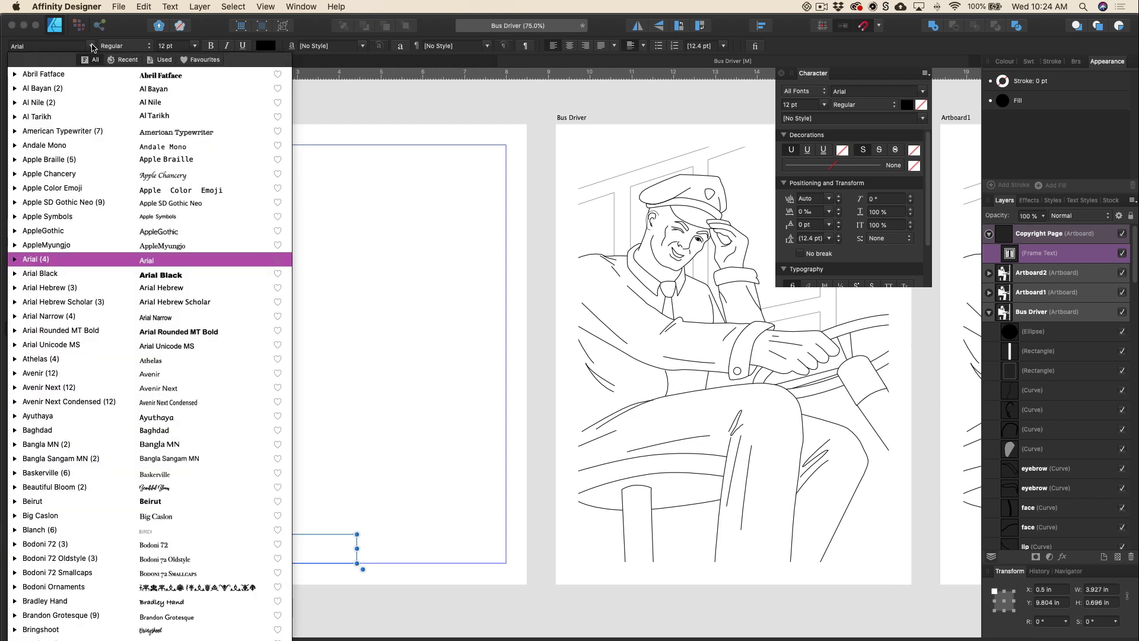
click(99, 616)
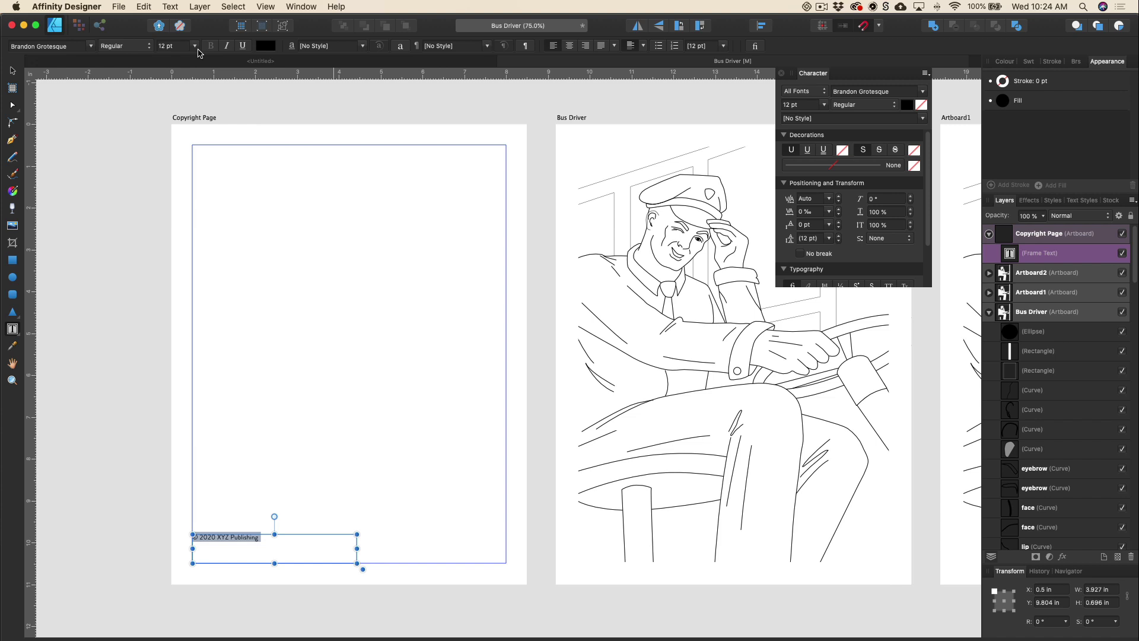
Step: Move the copyright text frame right to about X 2.1 in, keeping its height on the page
click(12, 70)
drag(236, 538, 300, 535)
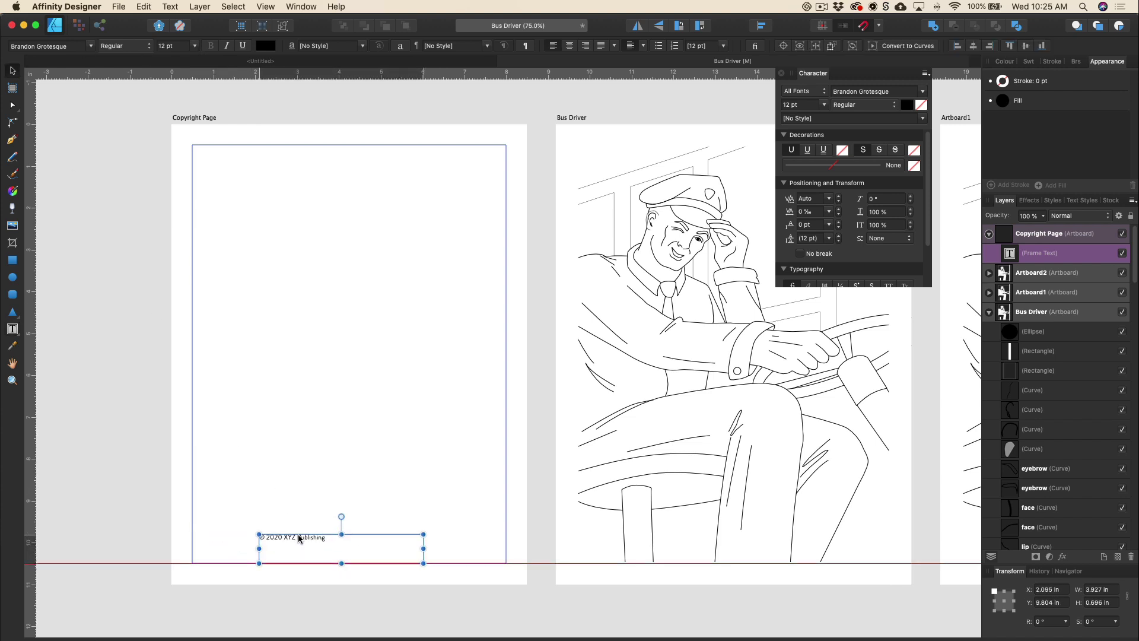
click(234, 400)
Step: Place the XYZLogo file in the lower-left margin corner of the Copyright Page, beside the copyright text
click(119, 7)
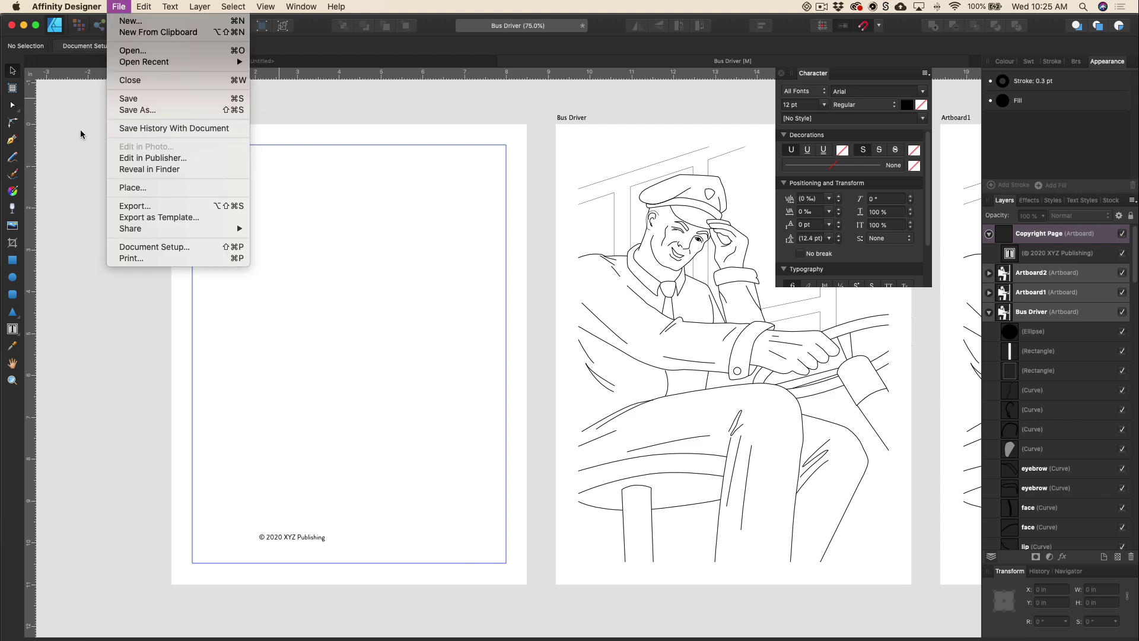
click(121, 188)
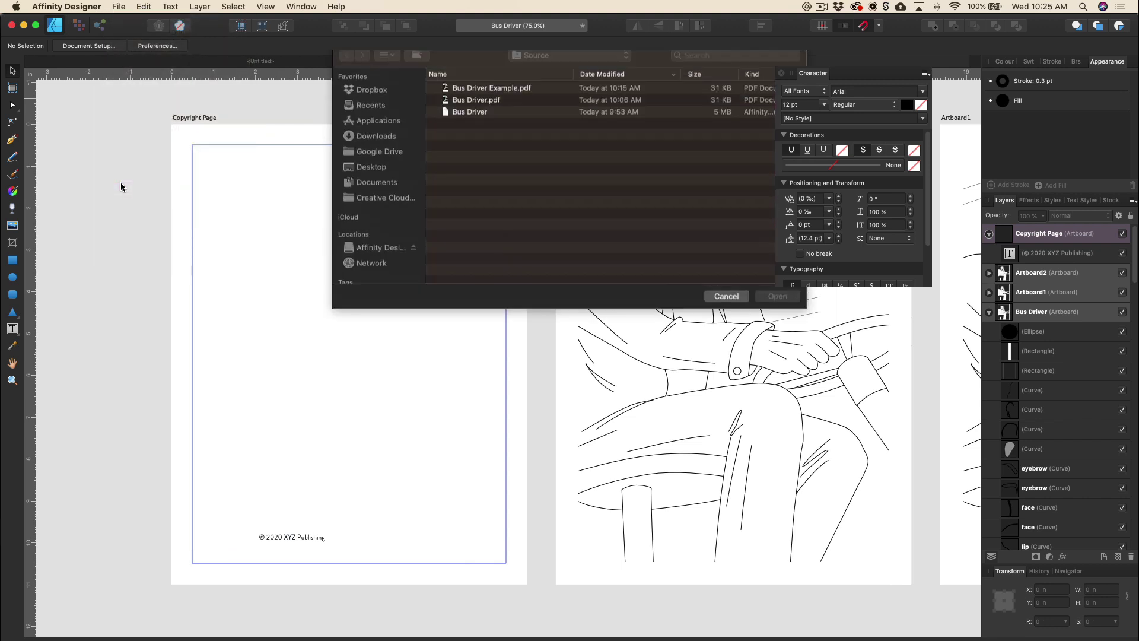
double_click(481, 119)
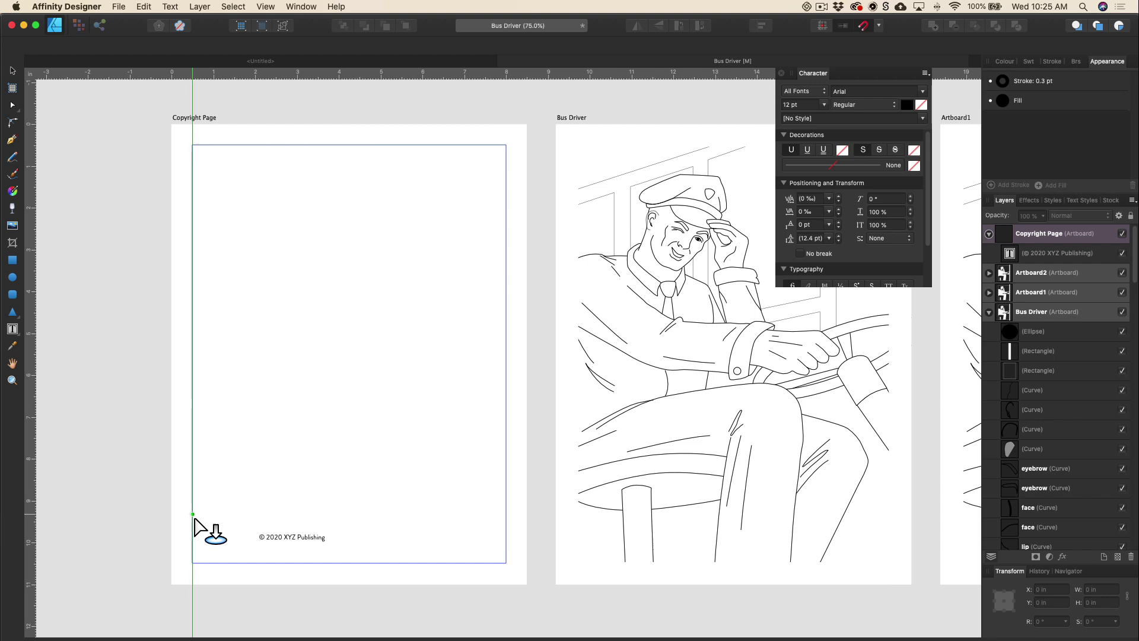
drag(194, 520, 306, 563)
Step: Move the copyright text down to about Y 10.4 in so it lines up with the logo's base
click(302, 535)
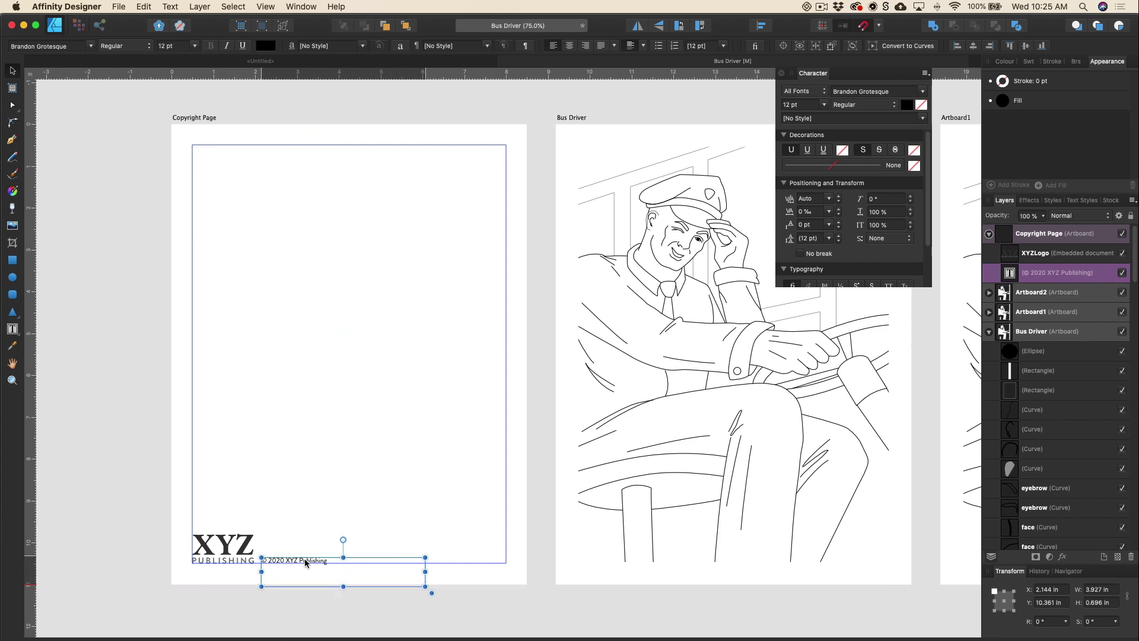
click(141, 361)
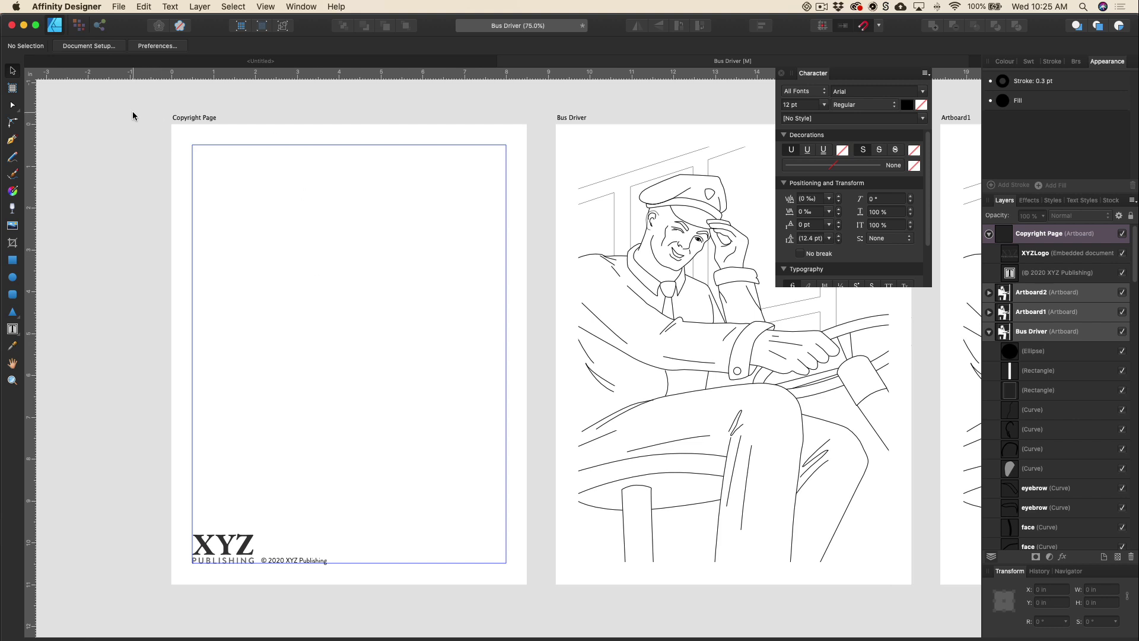
Step: Export the whole document with the PDF (for print) preset at 300 DPI as Bus Driver Book.pdf, previewing the export when complete
click(122, 7)
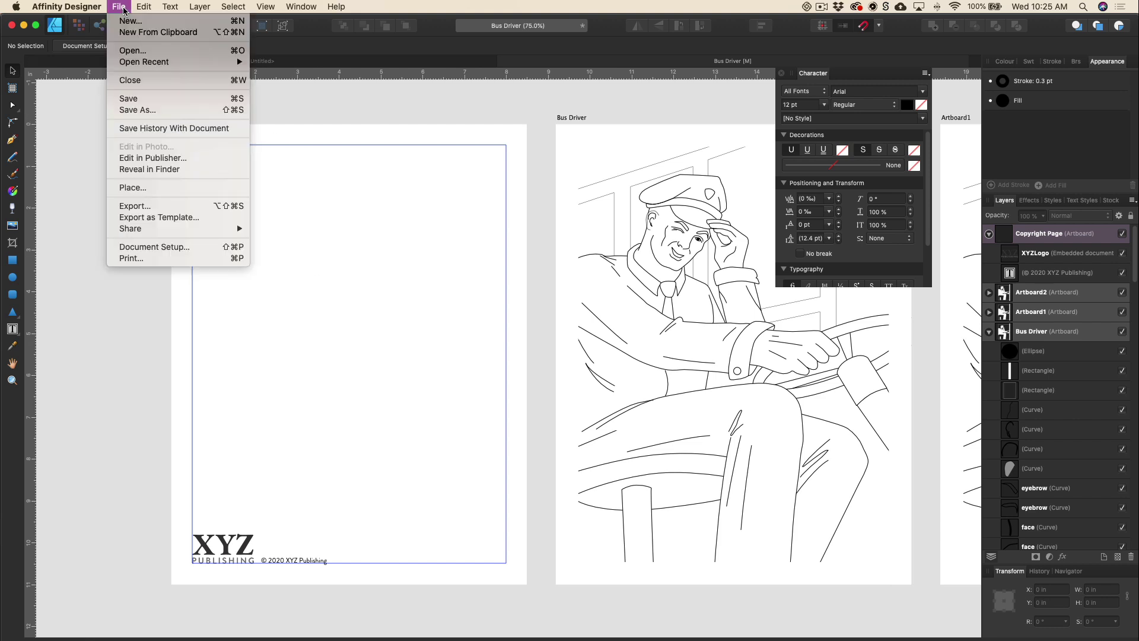
click(131, 206)
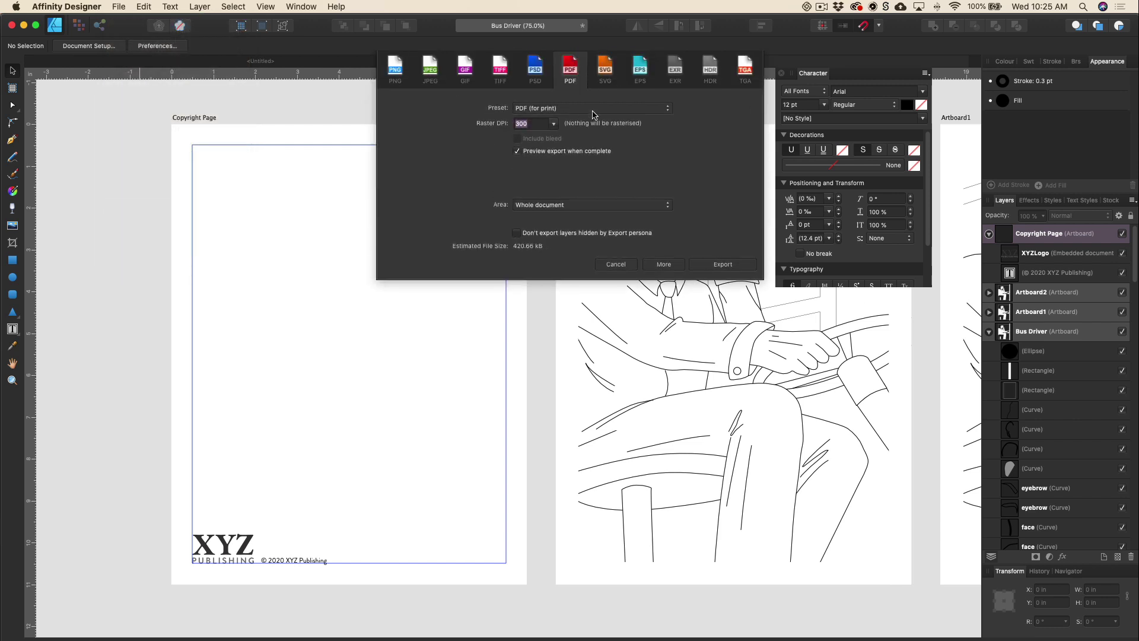
click(669, 208)
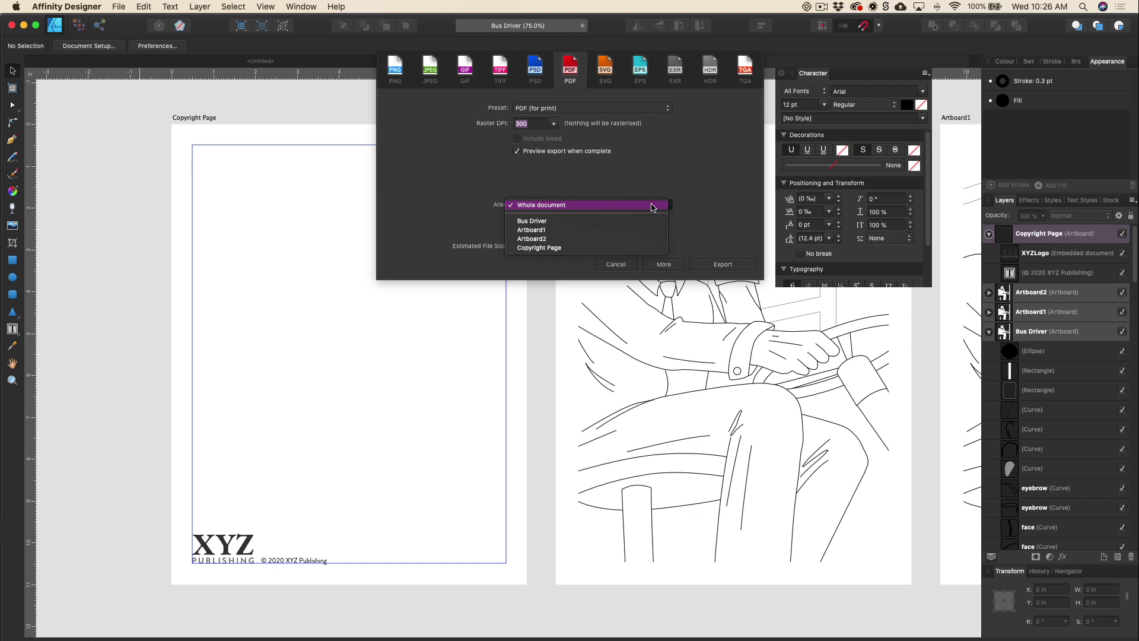
click(651, 206)
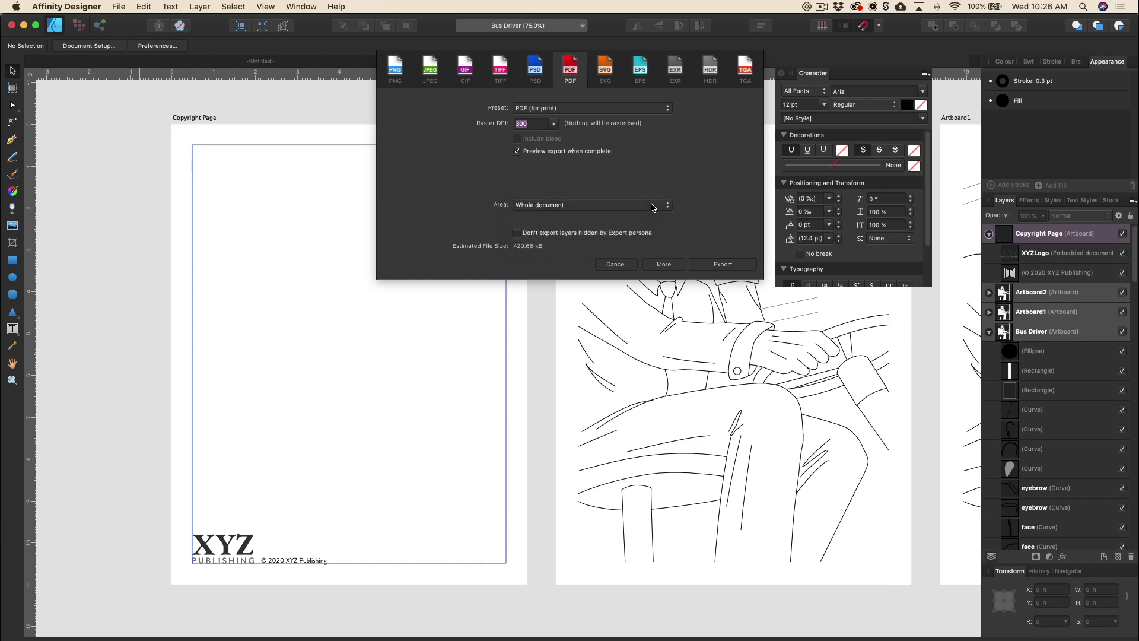
click(725, 267)
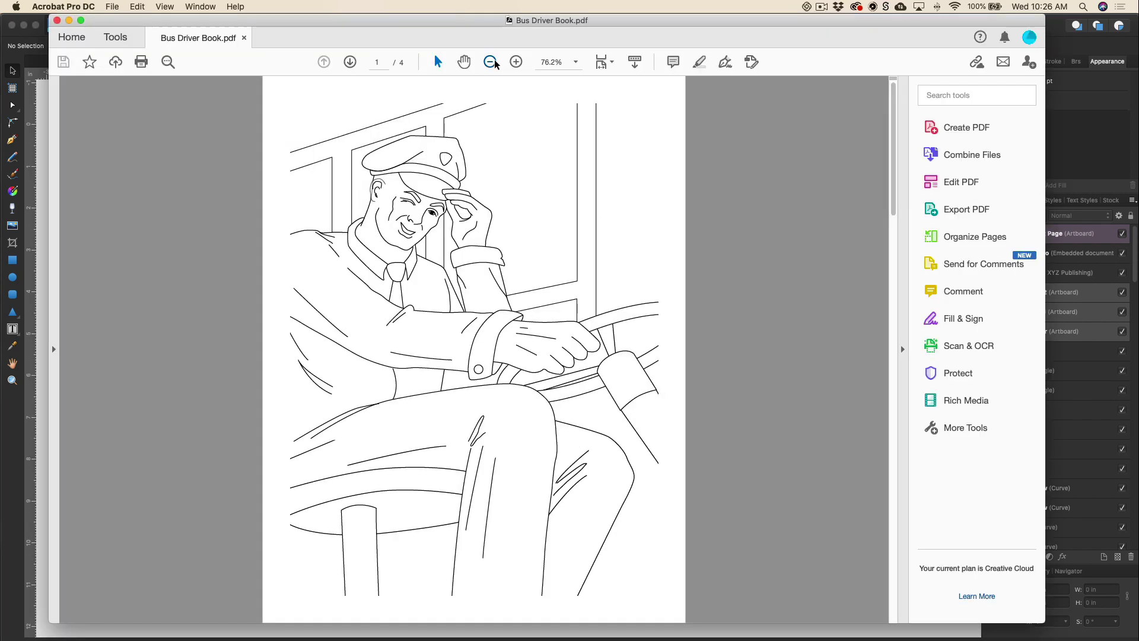
Step: In Acrobat, move the copyright page from the end of Bus Driver Book.pdf to page 1 and check the page order
click(490, 62)
click(490, 61)
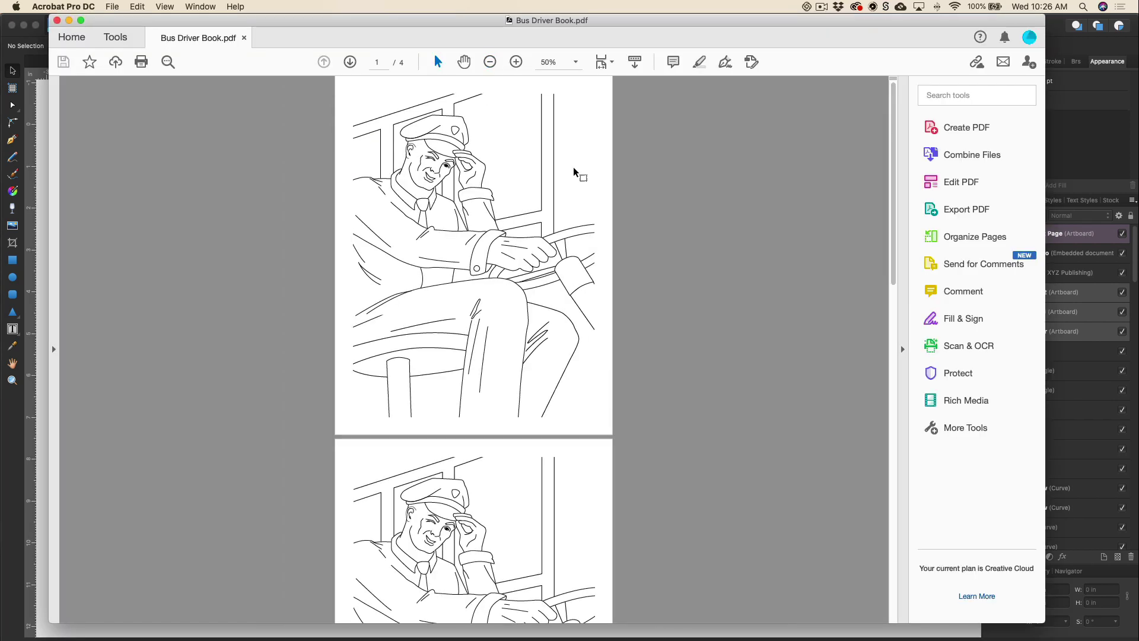
scroll(574, 171, down, 3)
scroll(574, 172, down, 5)
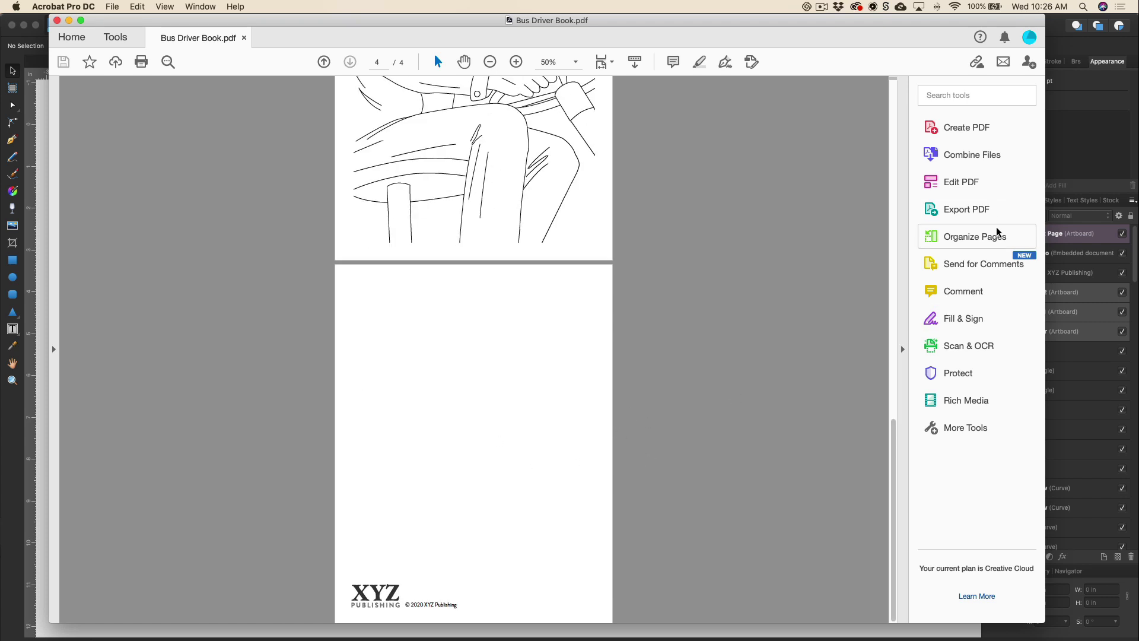
click(967, 240)
drag(599, 203, 127, 208)
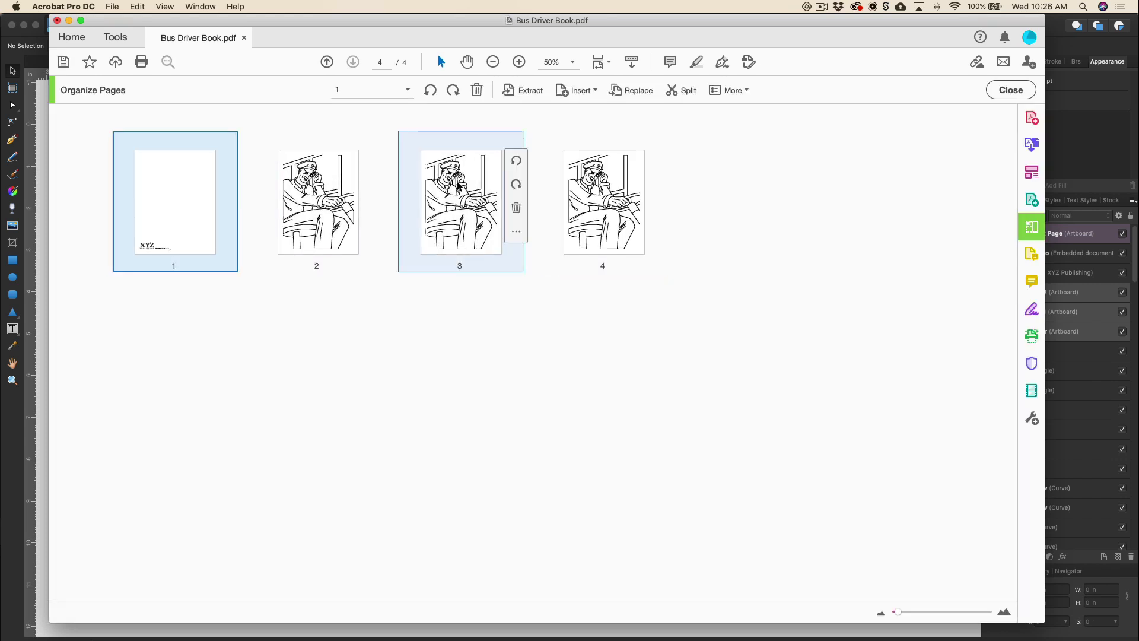
click(1010, 90)
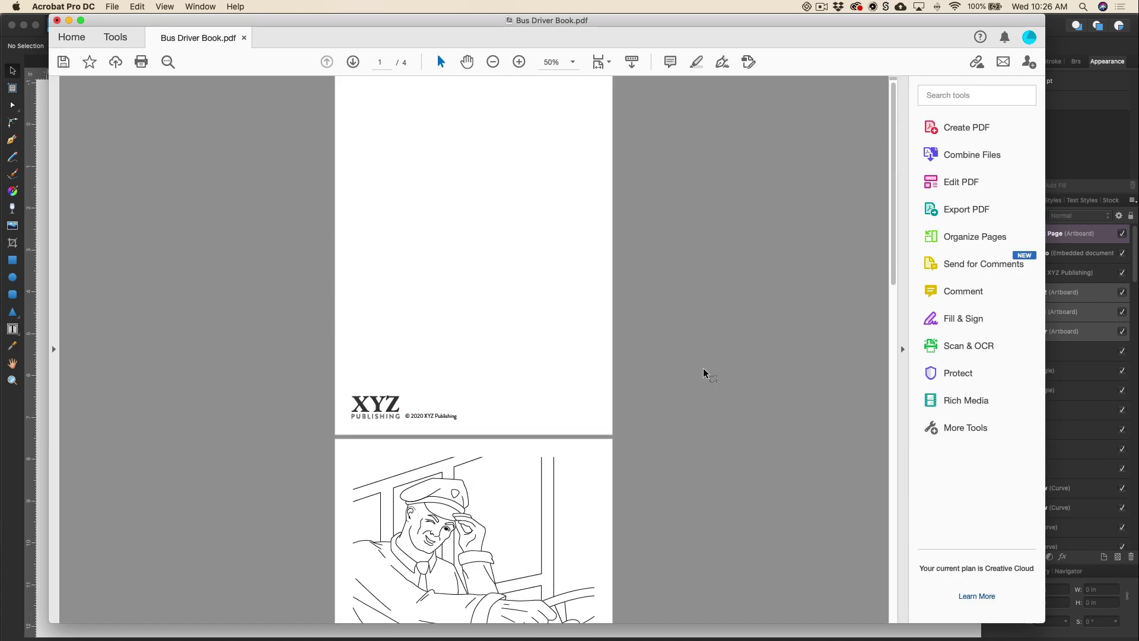
scroll(703, 368, down, 20)
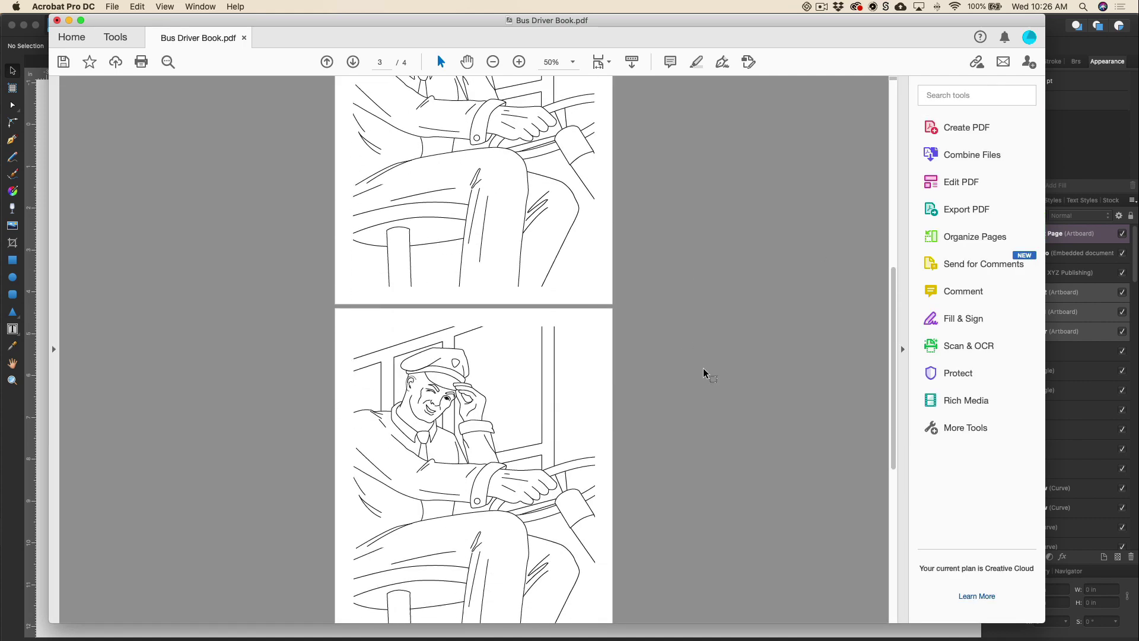
scroll(703, 368, up, 20)
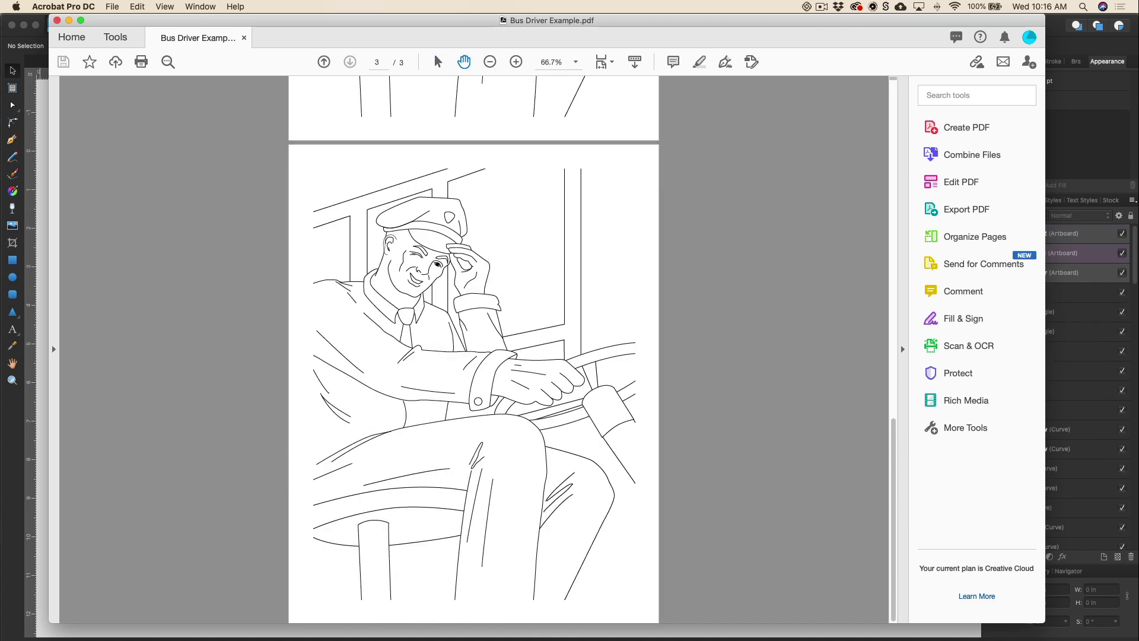